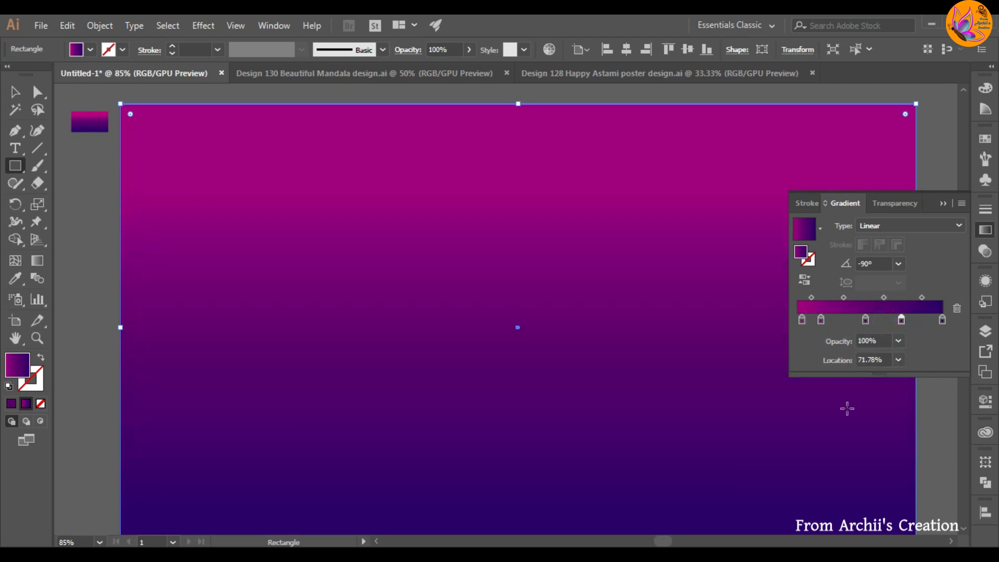
- Darken the end colour stop of the background's gradient to dark violet, about #290056
{"action": "scroll", "coordinate": [847, 409], "scroll_direction": "down", "scroll_amount": 2}
{"action": "double_click", "coordinate": [942, 319]}
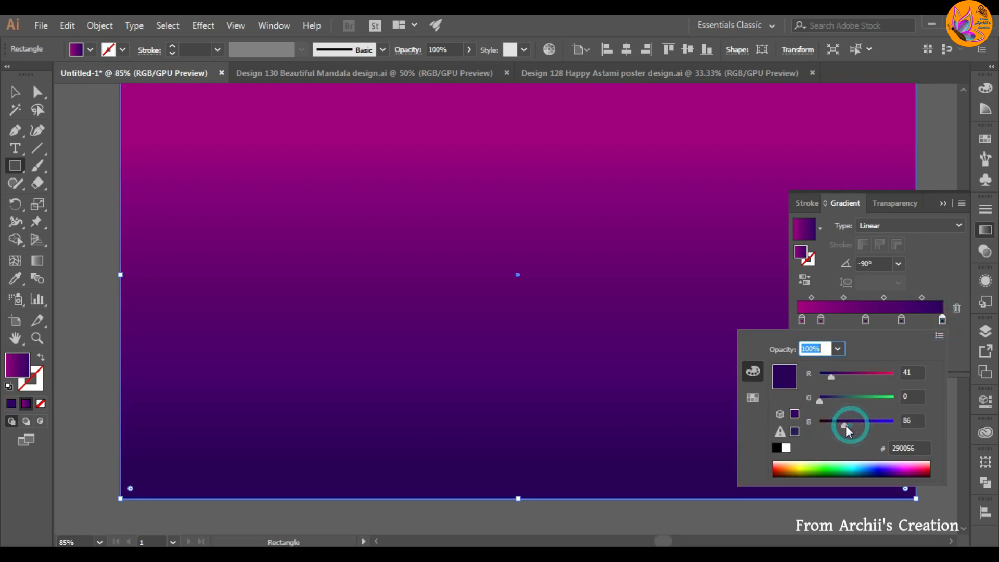
{"action": "left_click", "coordinate": [91, 290]}
{"action": "left_click", "coordinate": [942, 204]}
{"action": "scroll", "coordinate": [580, 309], "scroll_direction": "up", "scroll_amount": 2}
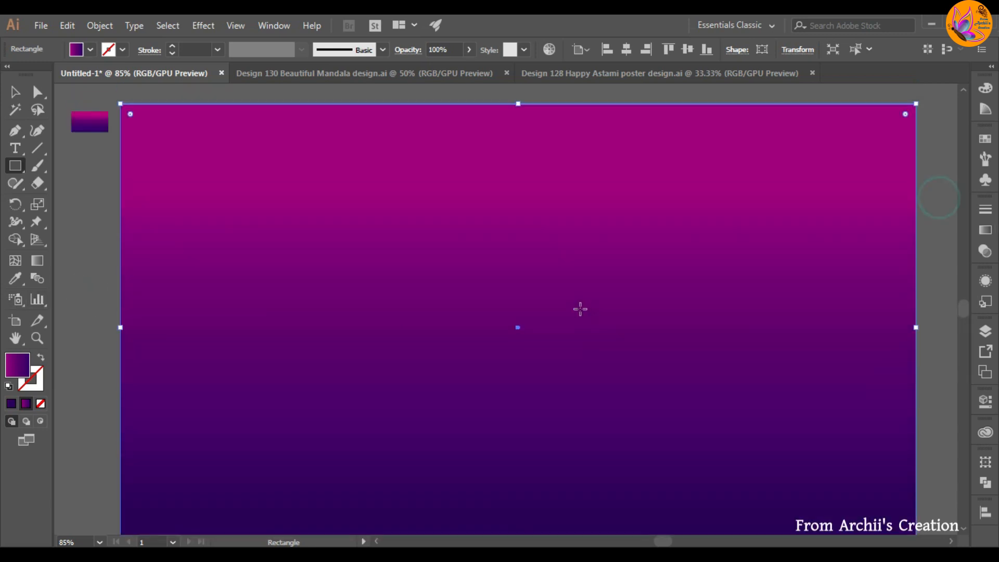
- Add a new layer above Layer 1 and lock the gradient background rectangle inside Layer 1
{"action": "left_click", "coordinate": [15, 93]}
{"action": "left_click", "coordinate": [85, 181]}
{"action": "left_click", "coordinate": [984, 330]}
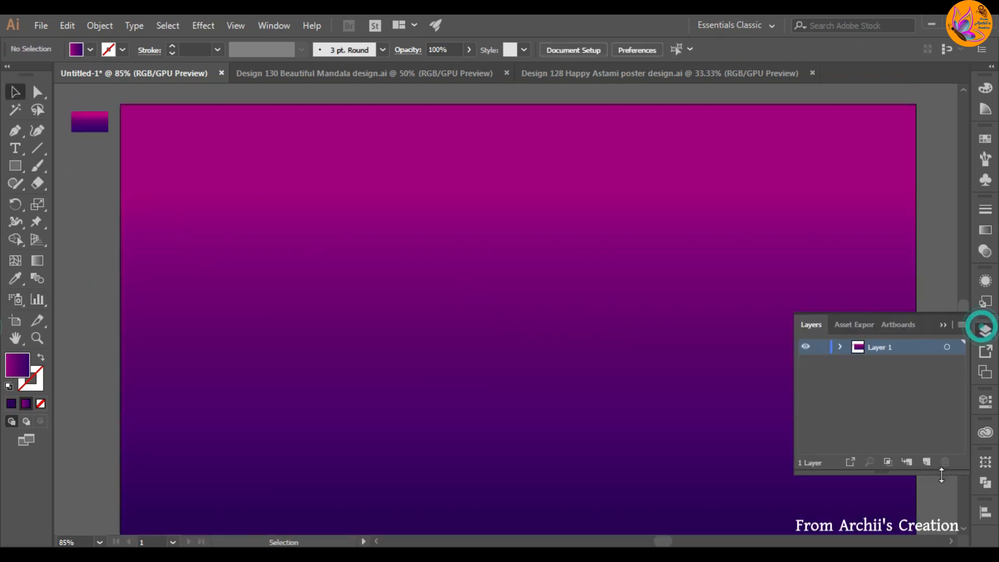
{"action": "left_click", "coordinate": [840, 362]}
{"action": "left_click", "coordinate": [625, 372]}
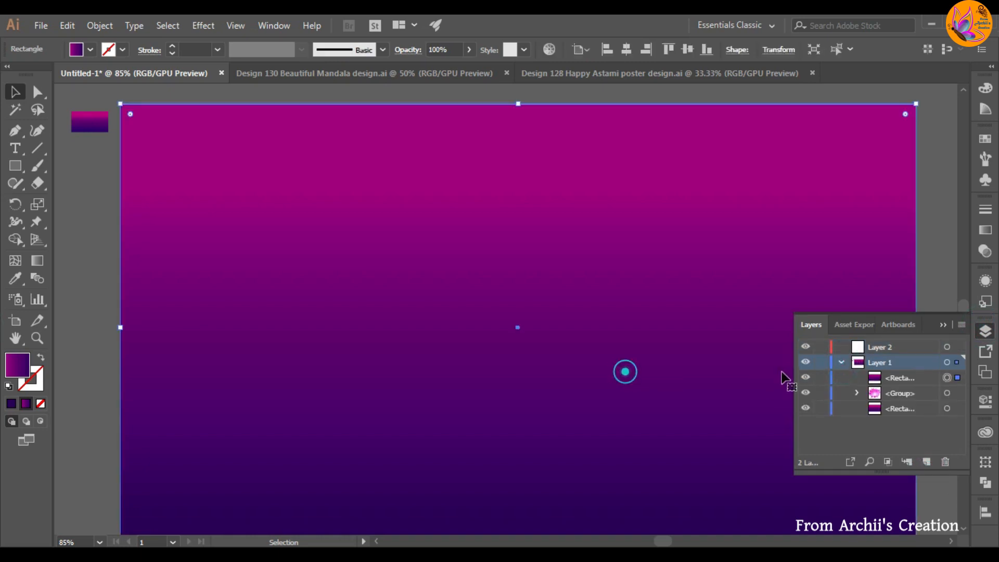
{"action": "left_click", "coordinate": [821, 378]}
{"action": "left_click", "coordinate": [841, 362]}
{"action": "left_click", "coordinate": [943, 324]}
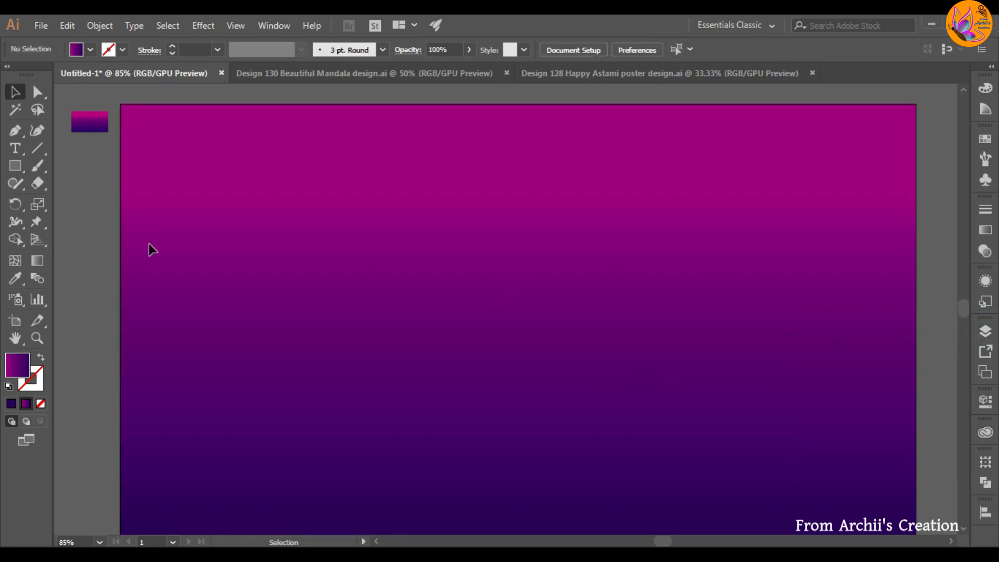
- With the Pen tool, start an arch frame with a straight vertical left side and a small curved lobe ending in a corner
{"action": "left_click", "coordinate": [14, 131]}
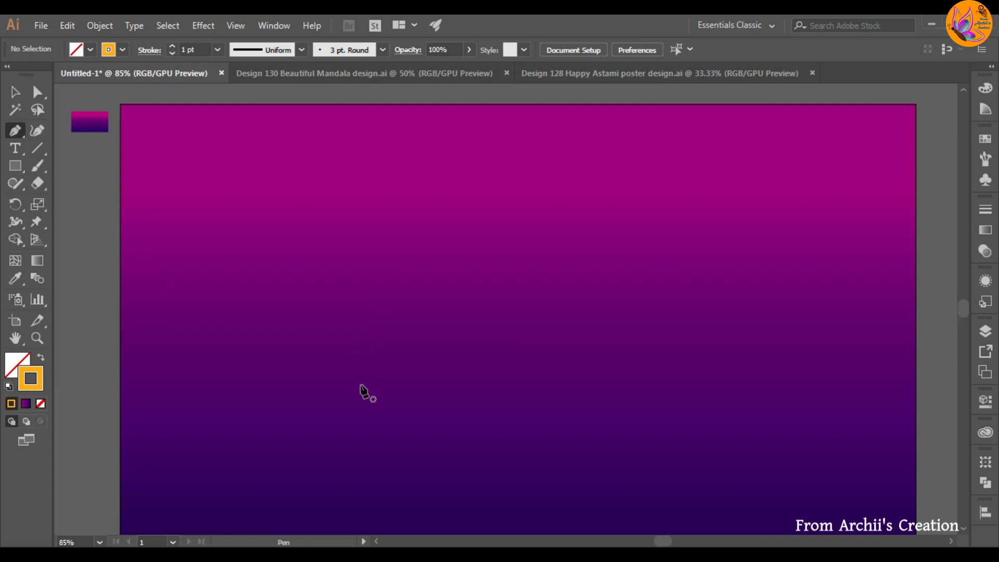
{"action": "left_click", "coordinate": [341, 444]}
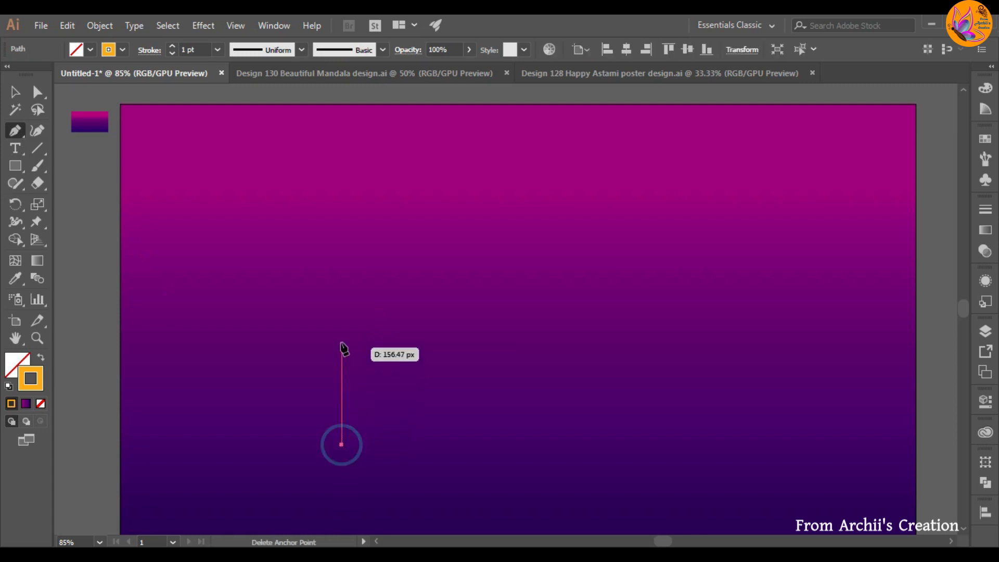
{"action": "left_click", "coordinate": [341, 265]}
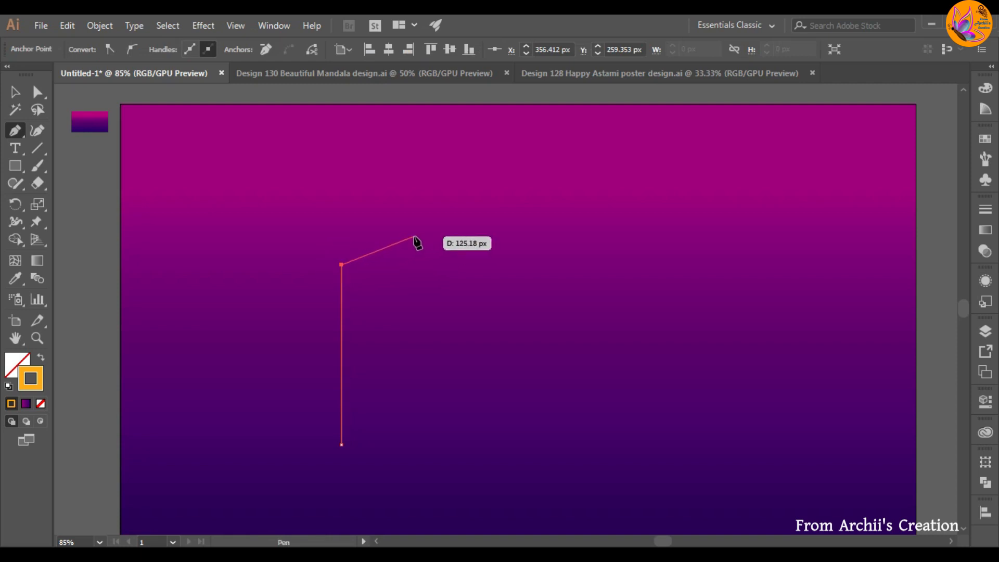
{"action": "left_click_drag", "start_coordinate": [418, 237], "coordinate": [465, 246]}
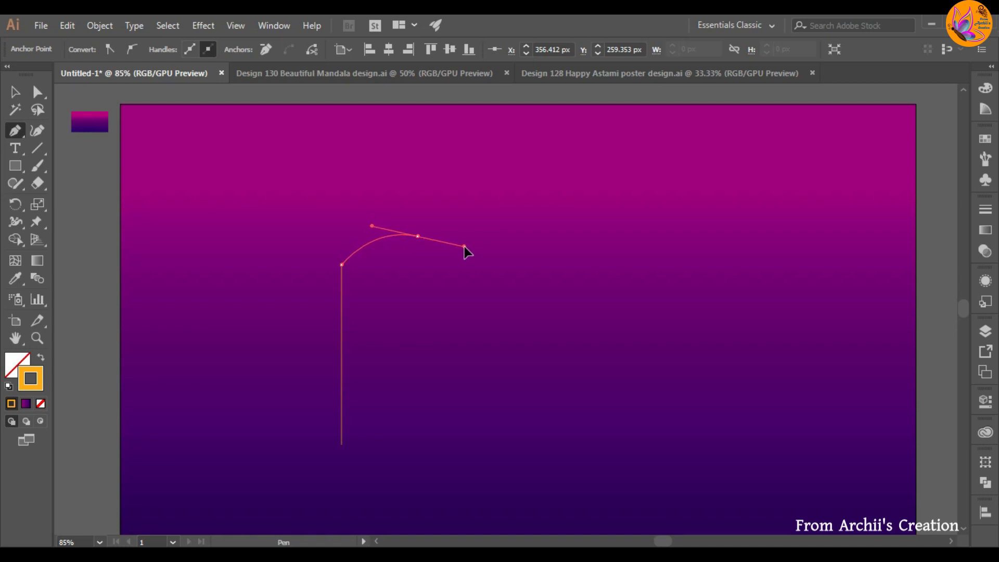
{"action": "left_click", "coordinate": [418, 237]}
- Continue the arch path with a larger curved left lobe sweeping up to a pointed peak near the artboard's top edge
{"action": "left_click_drag", "start_coordinate": [484, 194], "coordinate": [521, 197]}
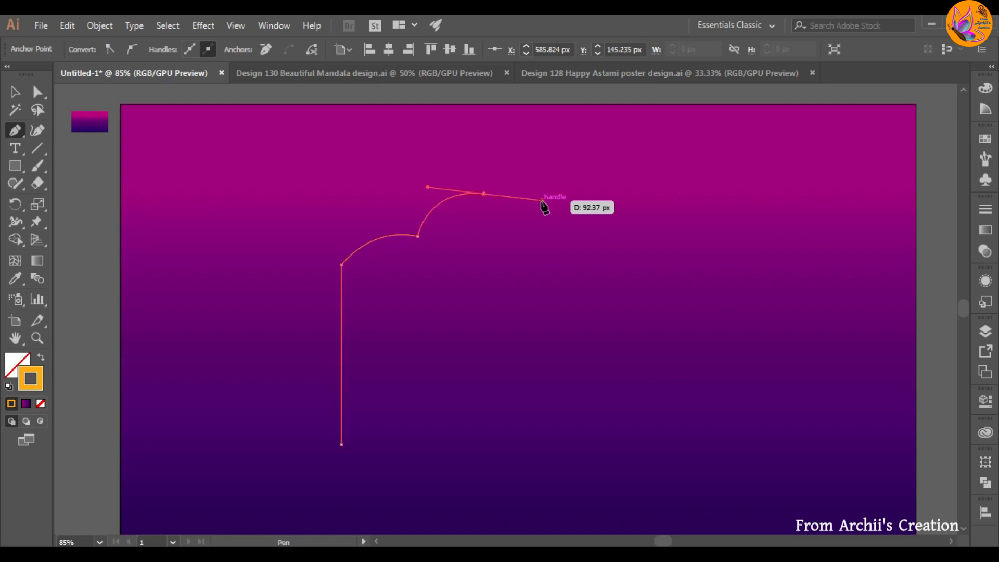
{"action": "key", "text": "ctrl+z"}
{"action": "left_click_drag", "start_coordinate": [489, 170], "coordinate": [525, 178]}
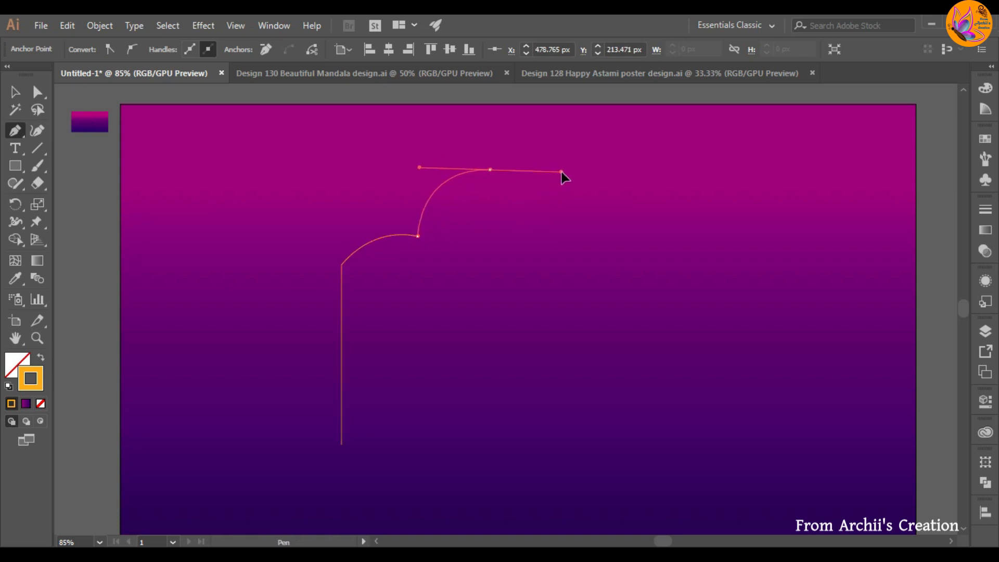
{"action": "left_click", "coordinate": [562, 112]}
- Draw the arch's right half from the peak with a large lobe and a smaller outer lobe, each ending in a corner
{"action": "left_click_drag", "start_coordinate": [636, 167], "coordinate": [712, 163]}
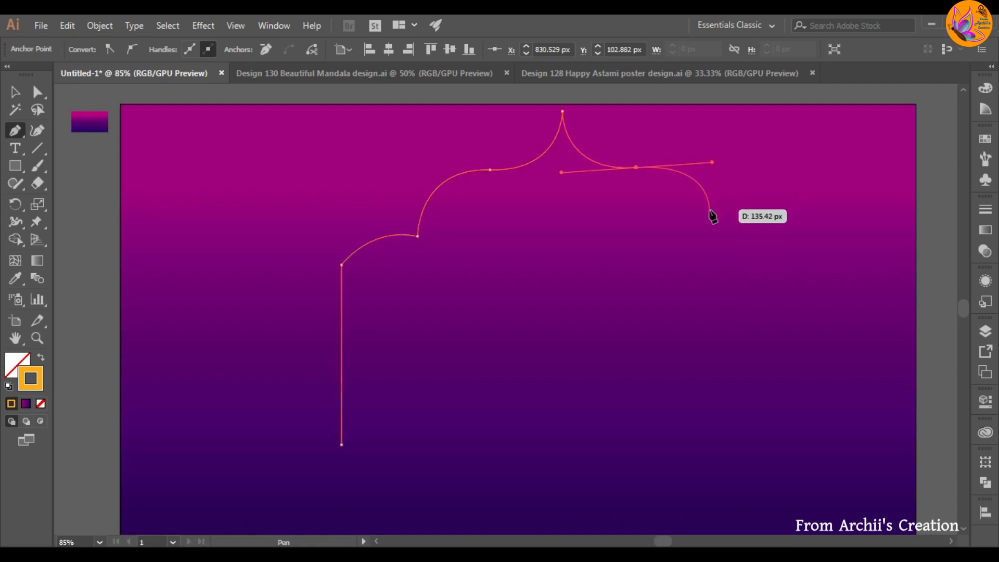
{"action": "left_click", "coordinate": [718, 234], "text": "ctrl"}
{"action": "left_click", "coordinate": [717, 229]}
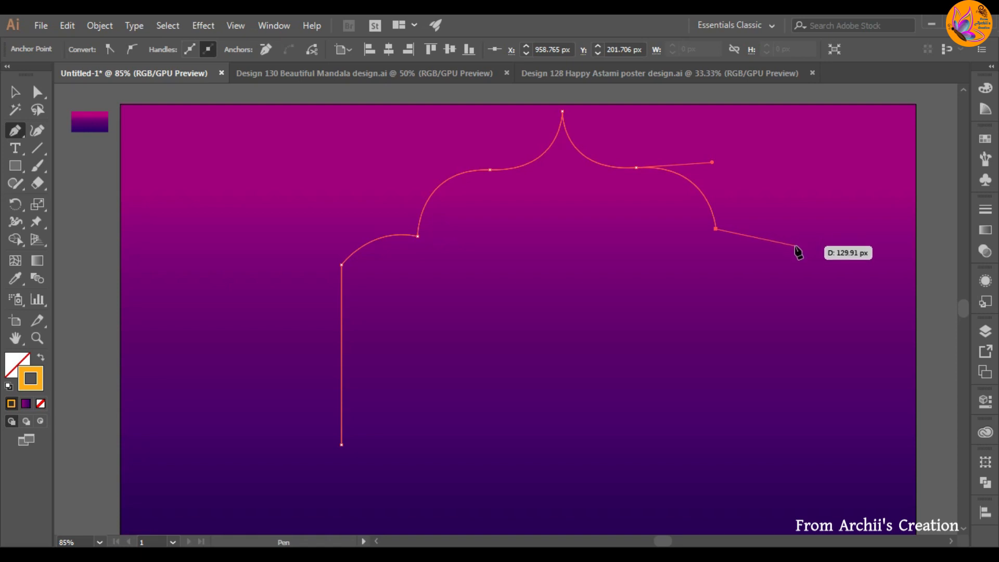
{"action": "left_click_drag", "start_coordinate": [794, 246], "coordinate": [810, 266]}
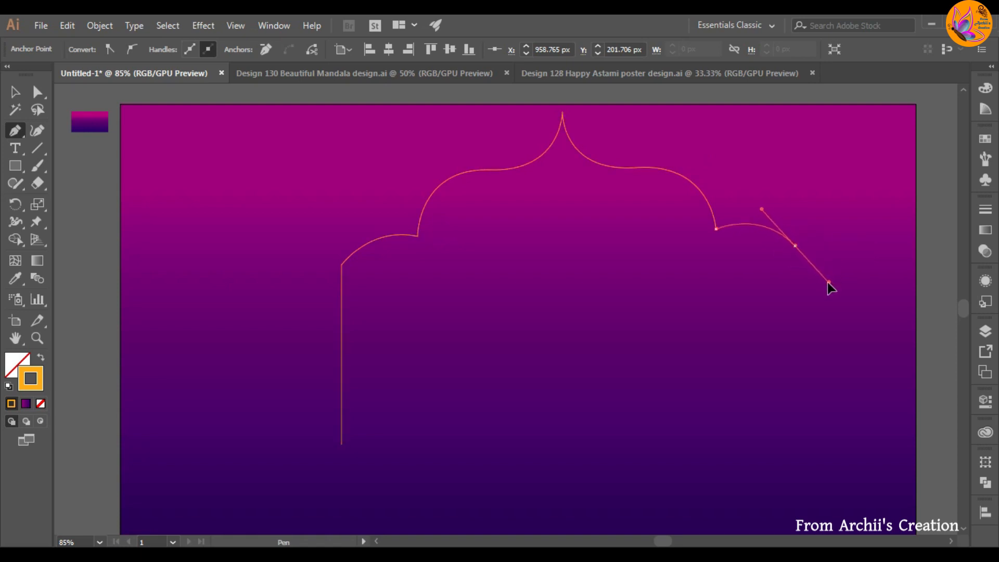
{"action": "left_click", "coordinate": [794, 245]}
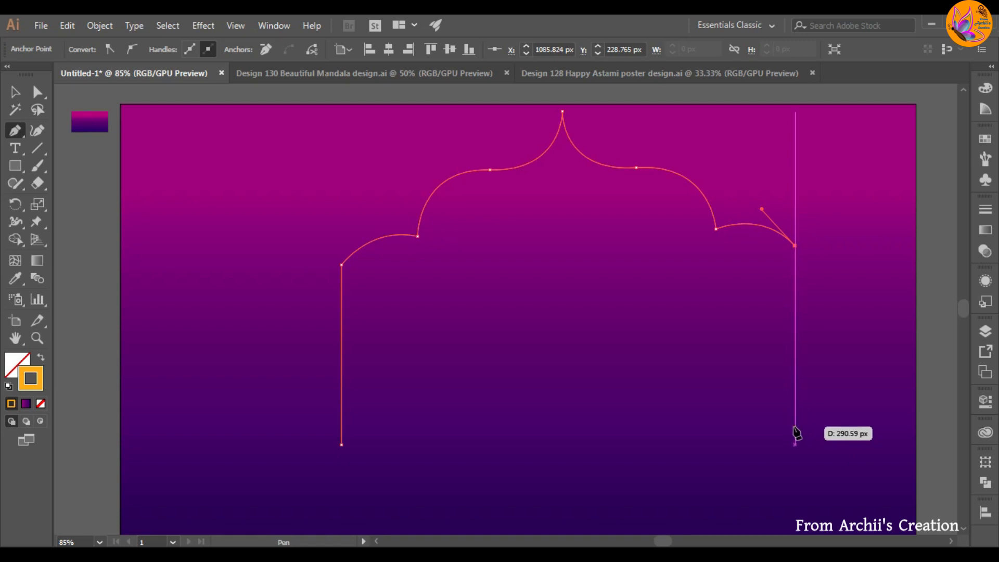
- Draw the arch's right side 320 px straight down, level with the left base, and close the path along the bottom
{"action": "left_click", "coordinate": [794, 425]}
{"action": "key", "text": "ctrl"}
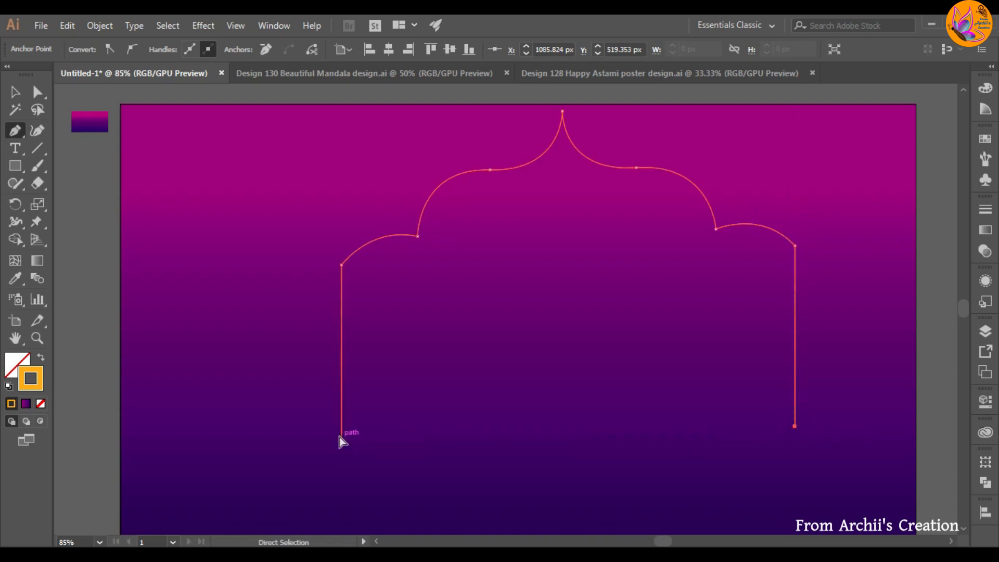
{"action": "key", "text": "ctrl+z"}
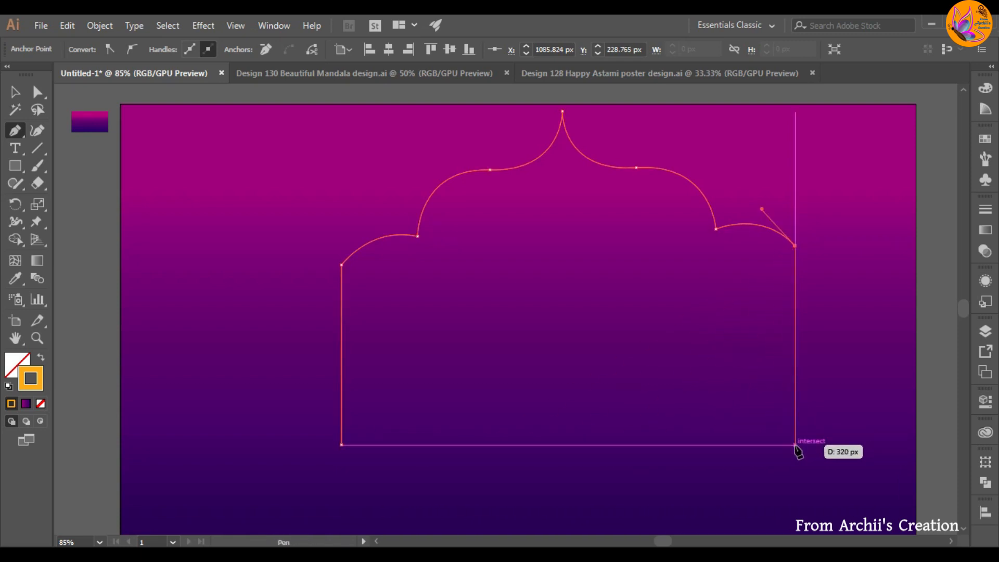
{"action": "left_click", "coordinate": [794, 445]}
{"action": "left_click", "coordinate": [341, 444]}
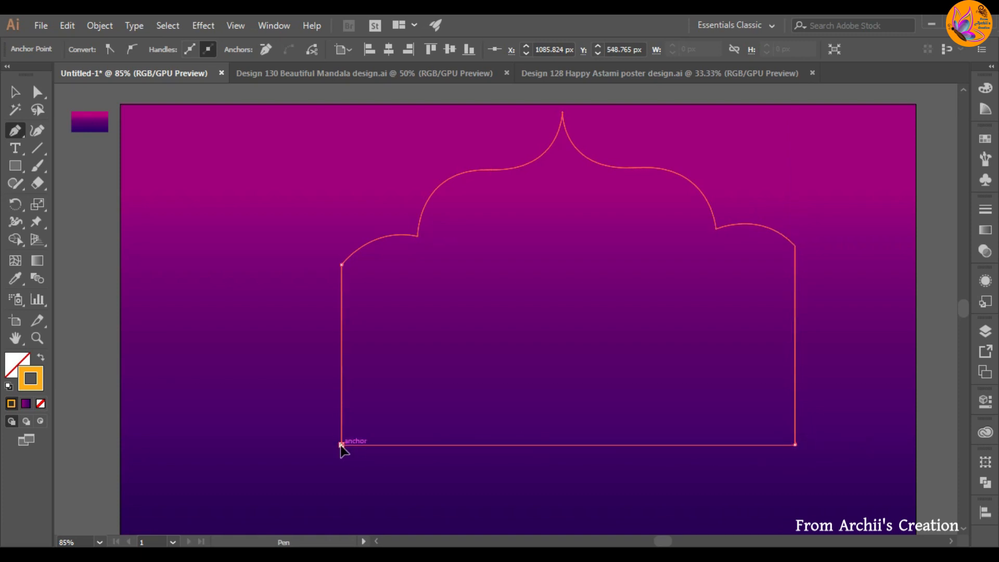
{"action": "left_click", "coordinate": [341, 445]}
- Round the arch's two outer shoulder corners, giving the right one a radius of about 82 px, and deselect the path
{"action": "left_click", "coordinate": [42, 97]}
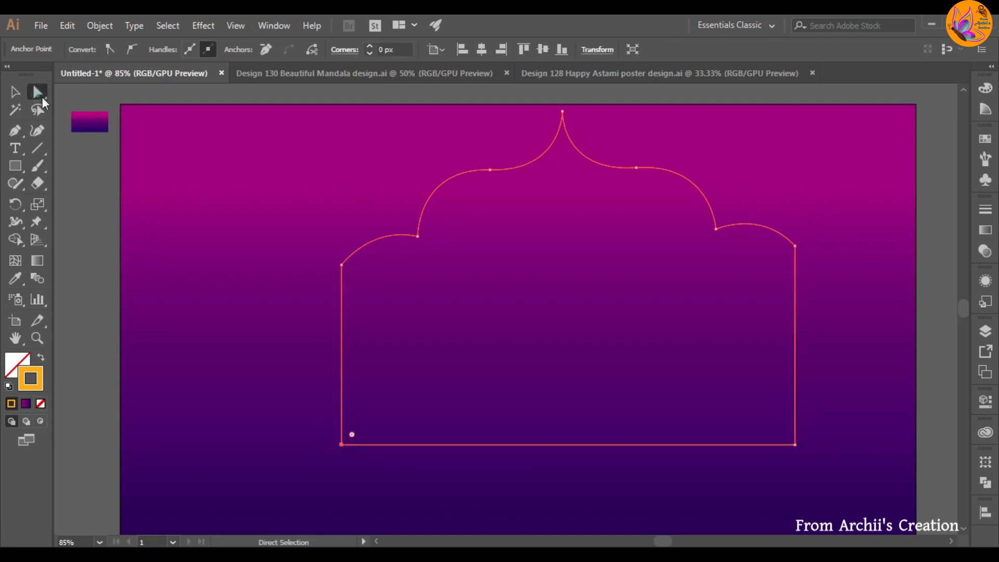
{"action": "left_click_drag", "start_coordinate": [358, 286], "coordinate": [396, 301]}
{"action": "left_click_drag", "start_coordinate": [817, 222], "coordinate": [746, 277]}
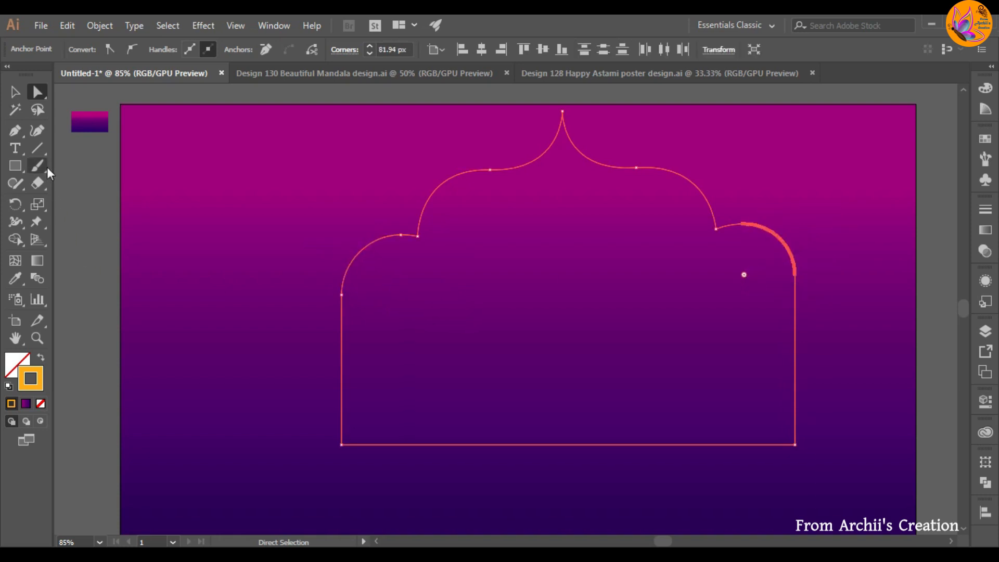
{"action": "left_click", "coordinate": [16, 92]}
{"action": "left_click", "coordinate": [191, 214]}
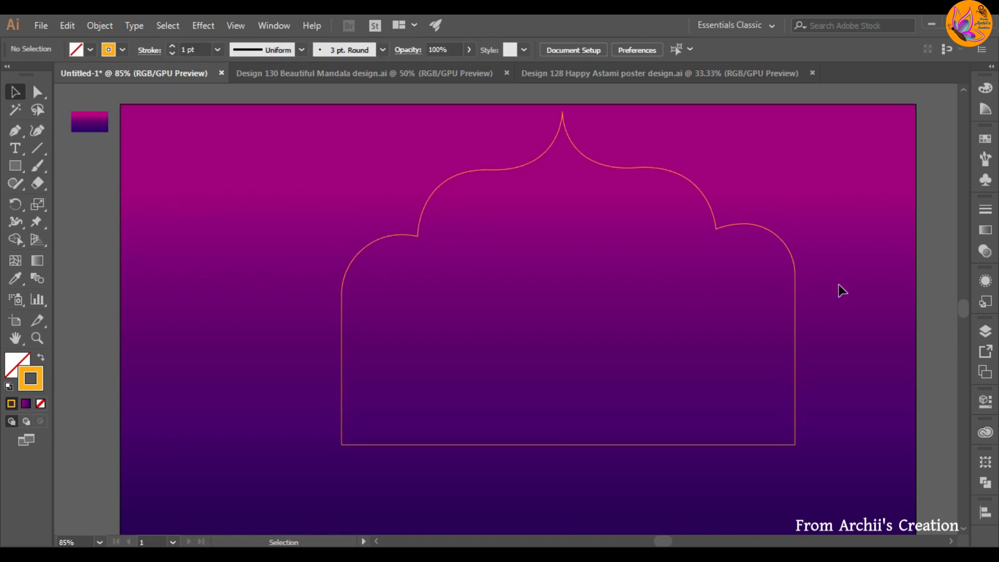
- Narrow, shorten and scale down the arch frame in the middle of the artboard, with a 4 pt orange stroke
{"action": "left_click", "coordinate": [794, 257]}
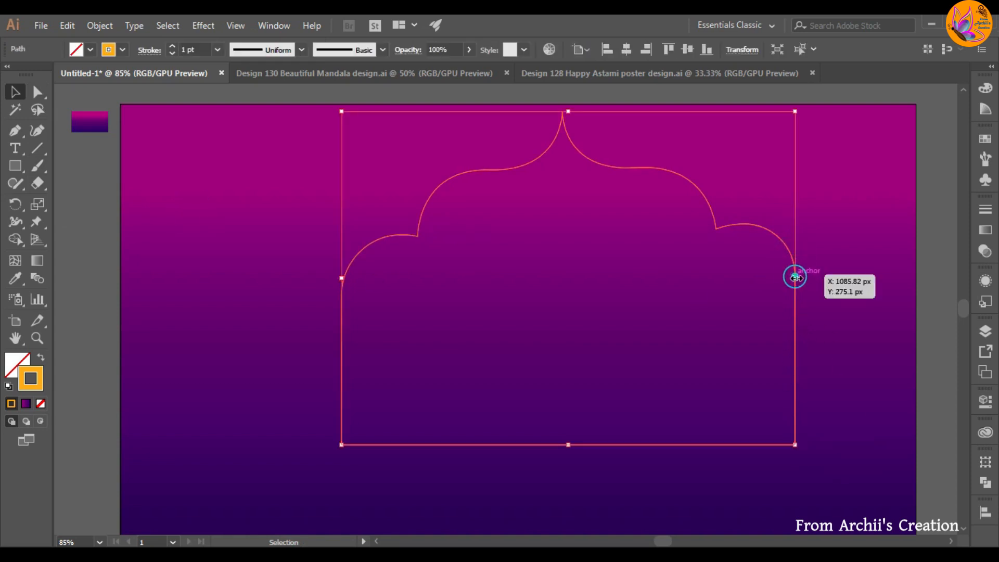
{"action": "left_click_drag", "start_coordinate": [795, 278], "coordinate": [768, 284]}
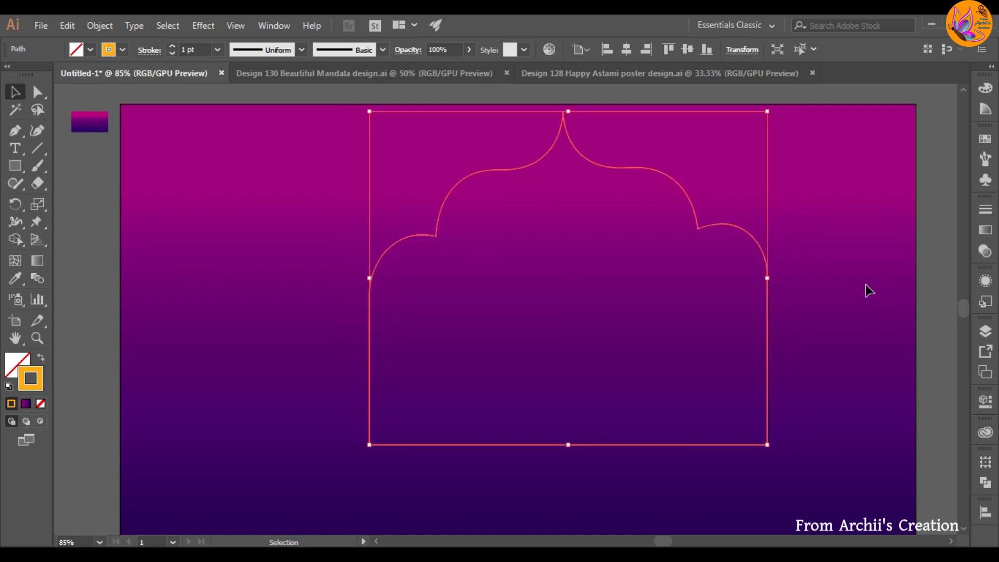
{"action": "left_click_drag", "start_coordinate": [568, 445], "coordinate": [568, 418]}
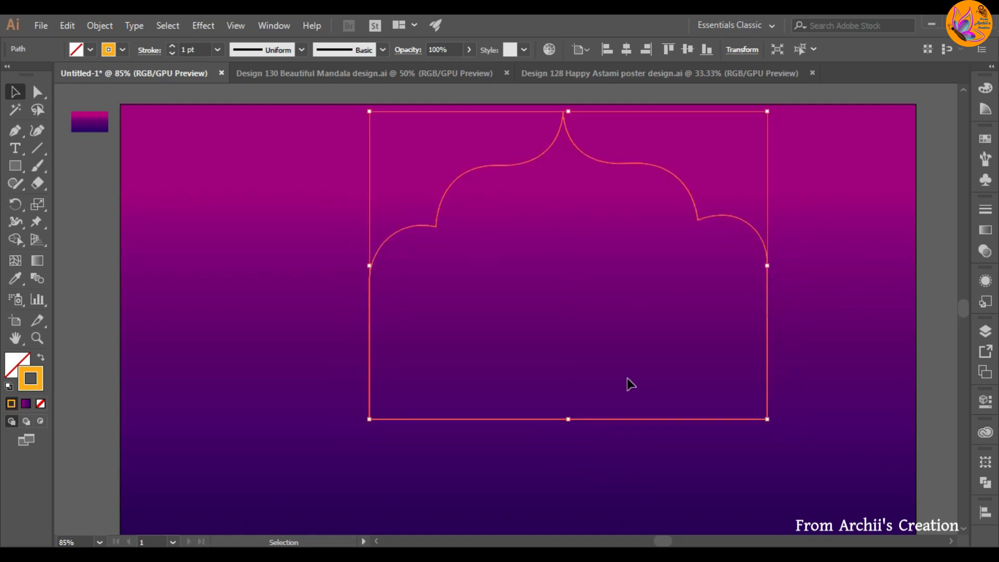
{"action": "left_click_drag", "start_coordinate": [768, 112], "coordinate": [667, 188]}
{"action": "left_click", "coordinate": [814, 331]}
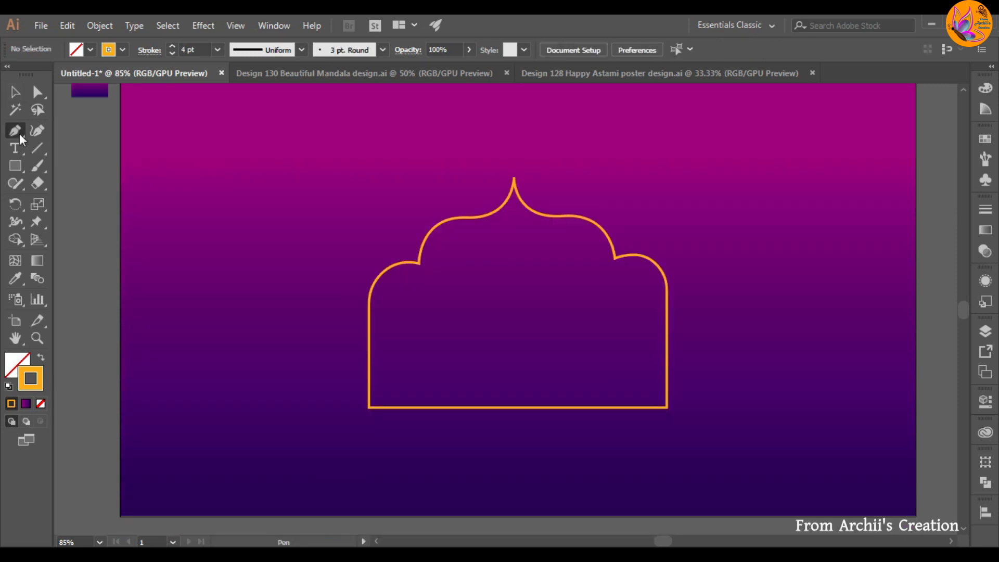
- Start a 0.5 pt outer outline just outside the arch frame, tracing its straight left side and small left lobe
{"action": "scroll", "coordinate": [375, 403], "scroll_direction": "up", "scroll_amount": 2}
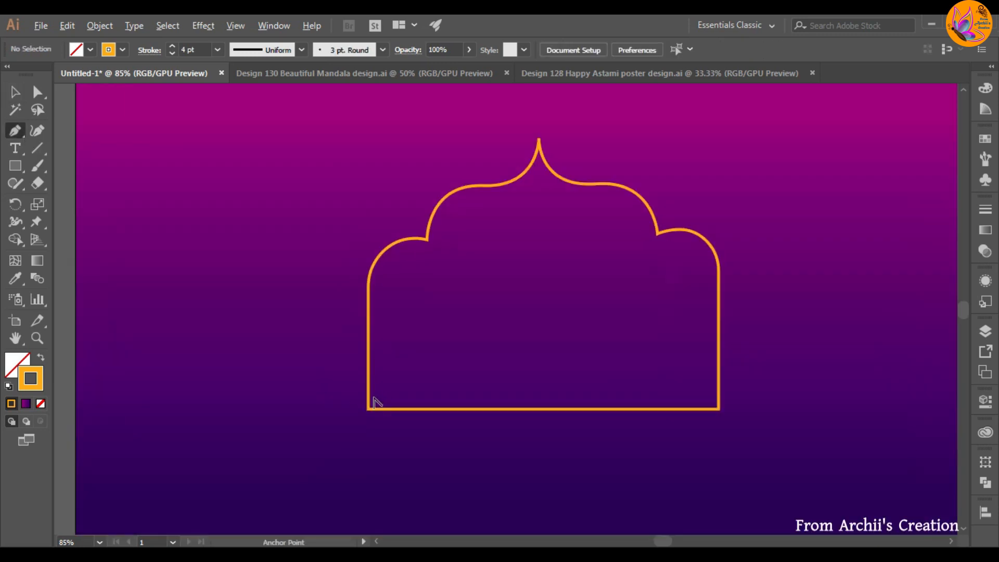
{"action": "left_click", "coordinate": [357, 489]}
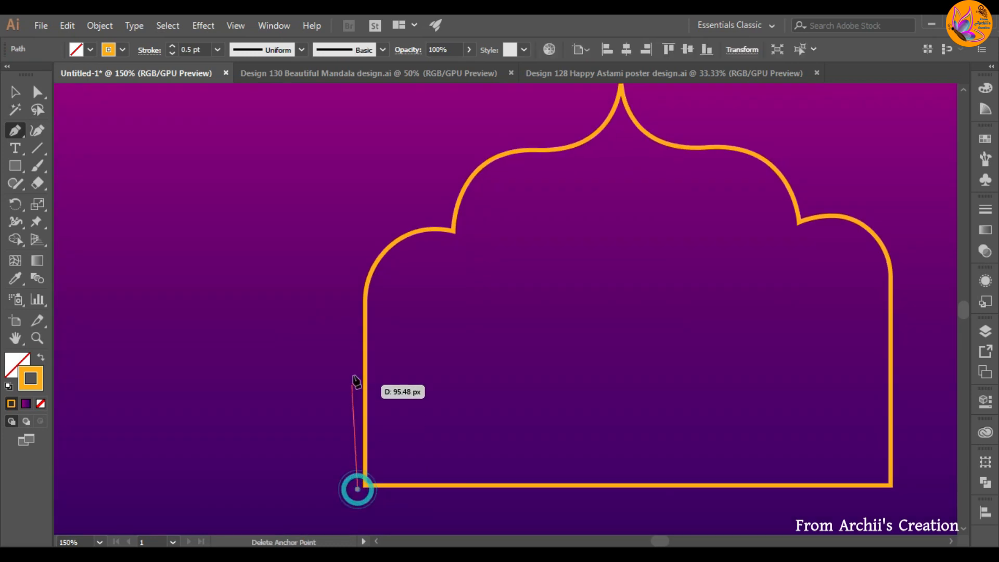
{"action": "left_click", "coordinate": [358, 292]}
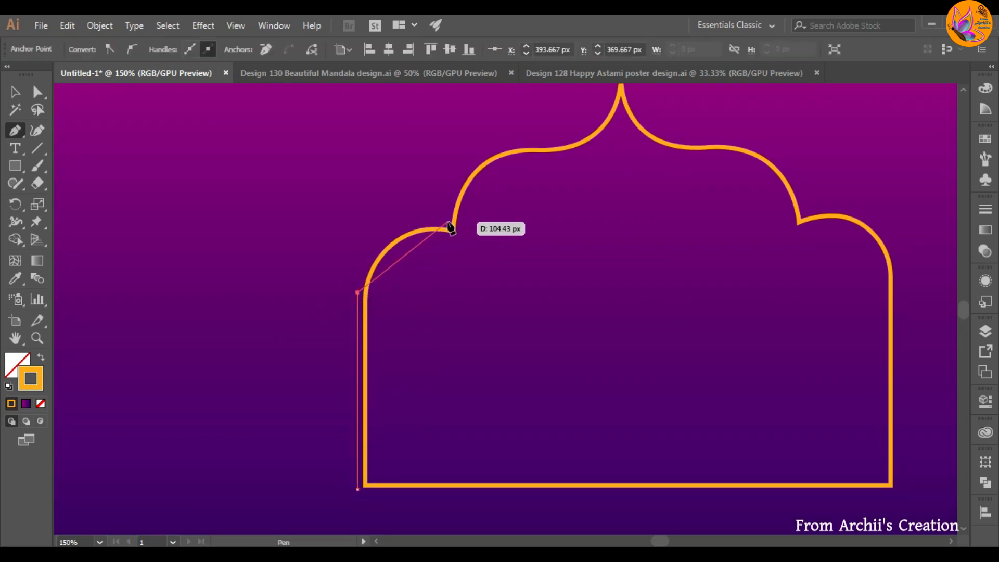
{"action": "left_click_drag", "start_coordinate": [447, 223], "coordinate": [529, 226]}
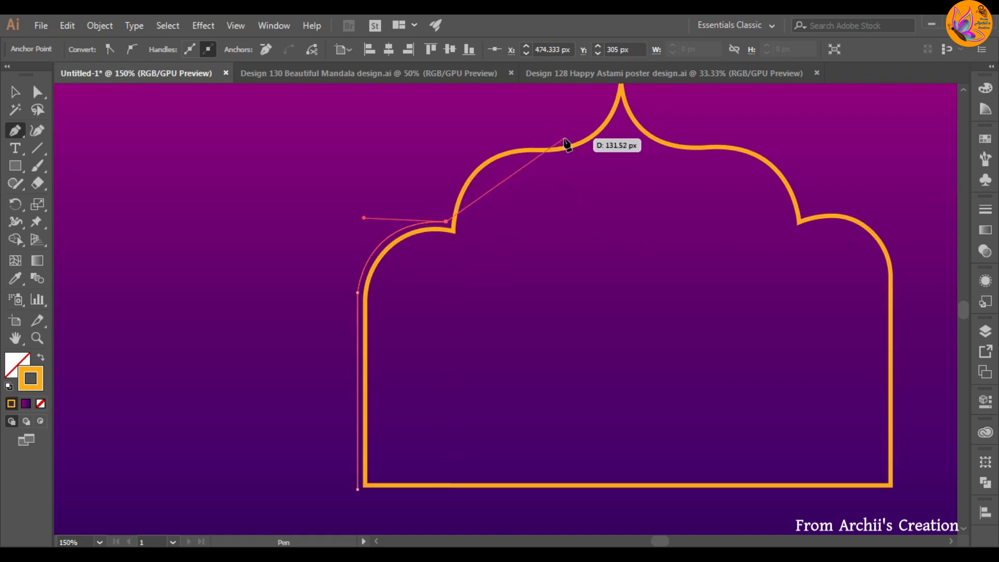
- Extend the thin outline around the large left lobe and up to a point slightly above the arch's peak
{"action": "left_click_drag", "start_coordinate": [564, 141], "coordinate": [678, 158]}
{"action": "key", "text": "ctrl+z"}
{"action": "left_click_drag", "start_coordinate": [537, 142], "coordinate": [612, 147]}
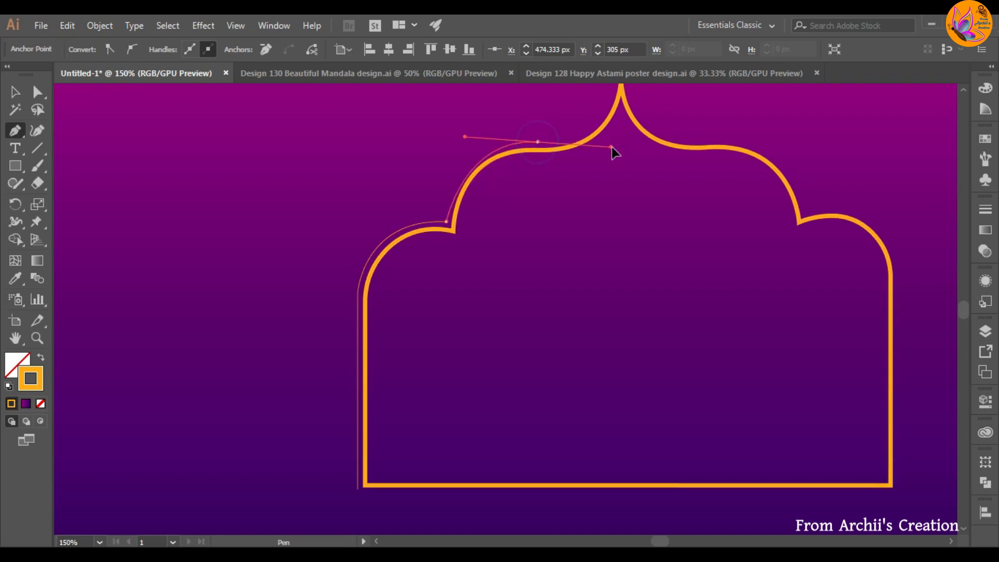
{"action": "scroll", "coordinate": [631, 152], "scroll_direction": "up", "scroll_amount": 2}
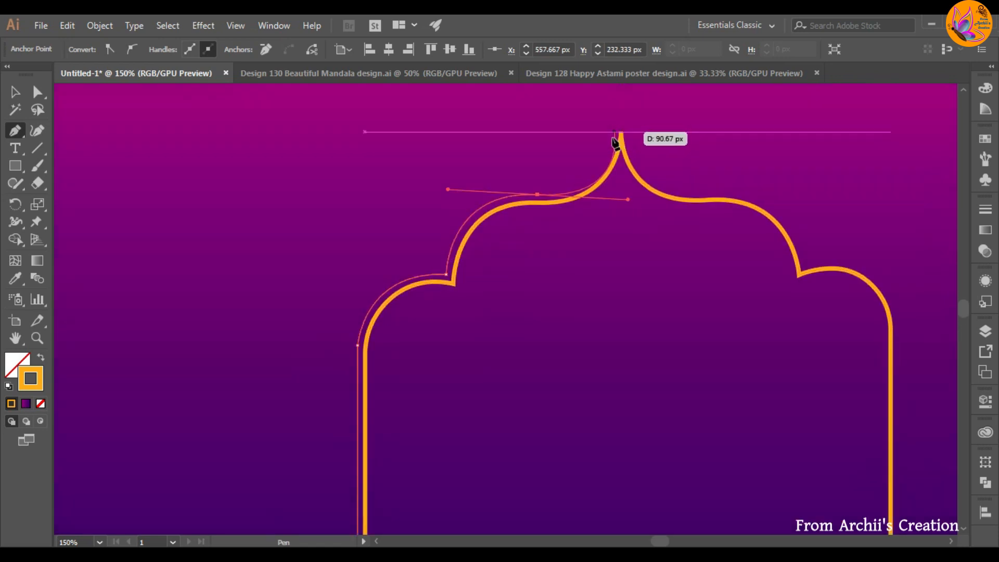
{"action": "left_click_drag", "start_coordinate": [537, 194], "coordinate": [625, 238]}
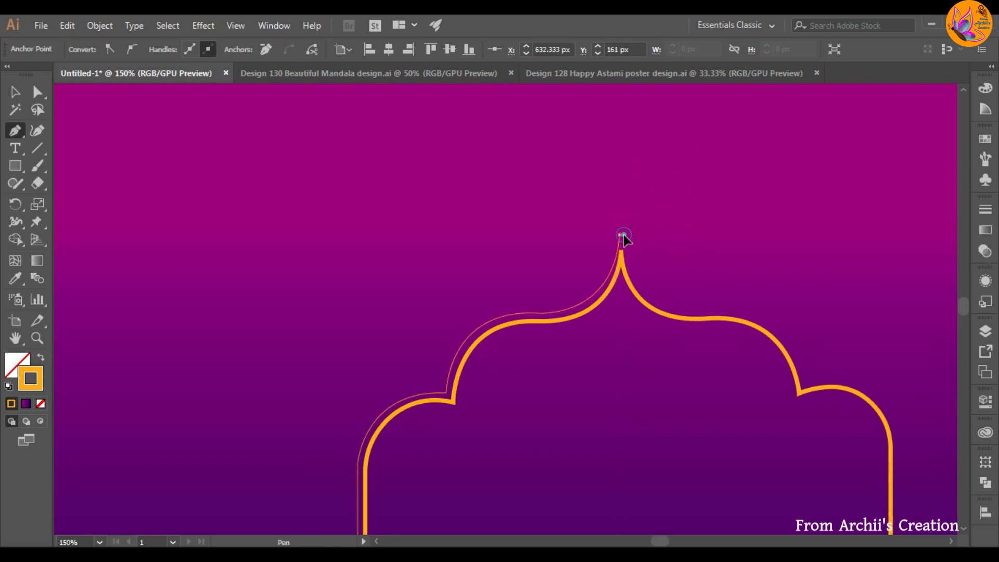
- Continue the thin outer outline across the arch's peak and down around its large right lobe to the inner notch
{"action": "left_click", "coordinate": [623, 235]}
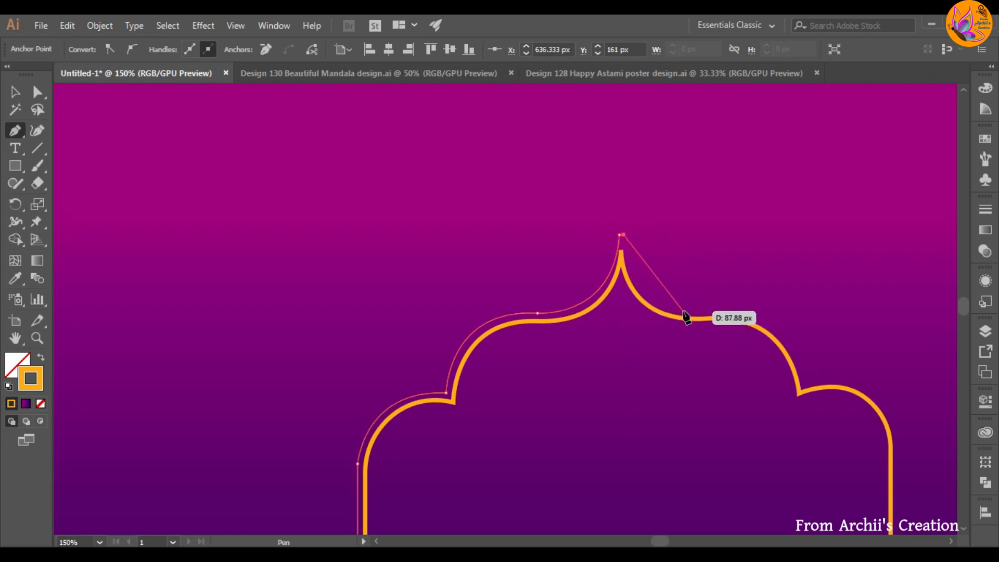
{"action": "left_click_drag", "start_coordinate": [682, 311], "coordinate": [834, 289]}
{"action": "left_click", "coordinate": [727, 312]}
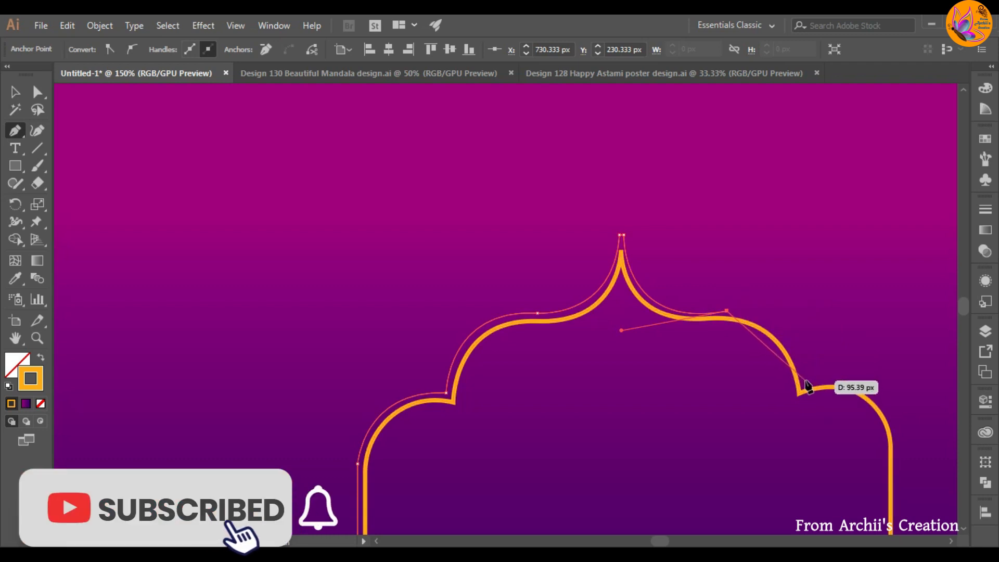
{"action": "left_click_drag", "start_coordinate": [804, 383], "coordinate": [818, 452]}
- Trace the outer outline around the small right lobe, down the straight right side, and close it along the bottom edge
{"action": "scroll", "coordinate": [820, 439], "scroll_direction": "down", "scroll_amount": 7}
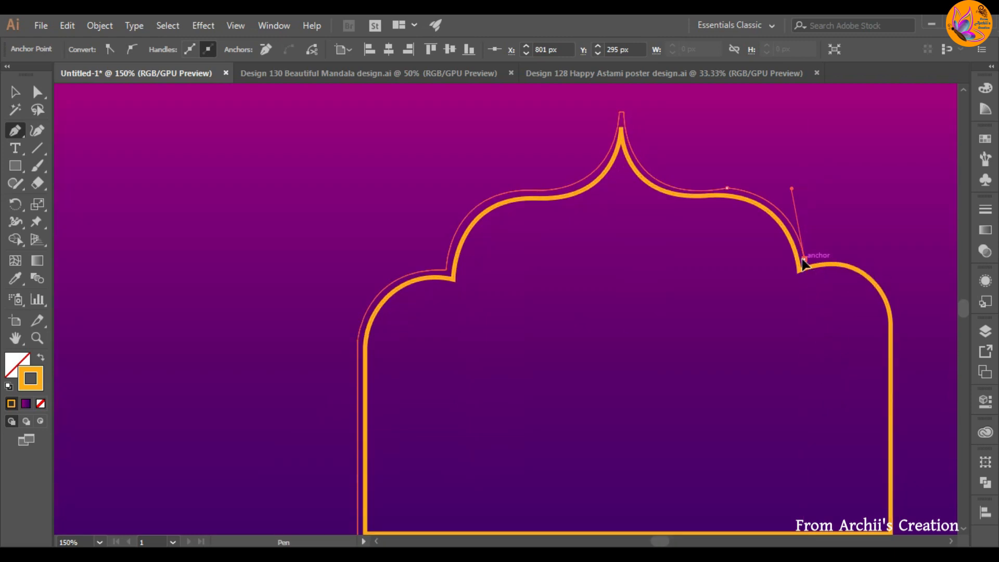
{"action": "left_click", "coordinate": [804, 259]}
{"action": "left_click_drag", "start_coordinate": [894, 308], "coordinate": [911, 382]}
{"action": "key", "text": "ctrl+z"}
{"action": "left_click_drag", "start_coordinate": [896, 314], "coordinate": [911, 393]}
{"action": "scroll", "coordinate": [908, 380], "scroll_direction": "down", "scroll_amount": 3}
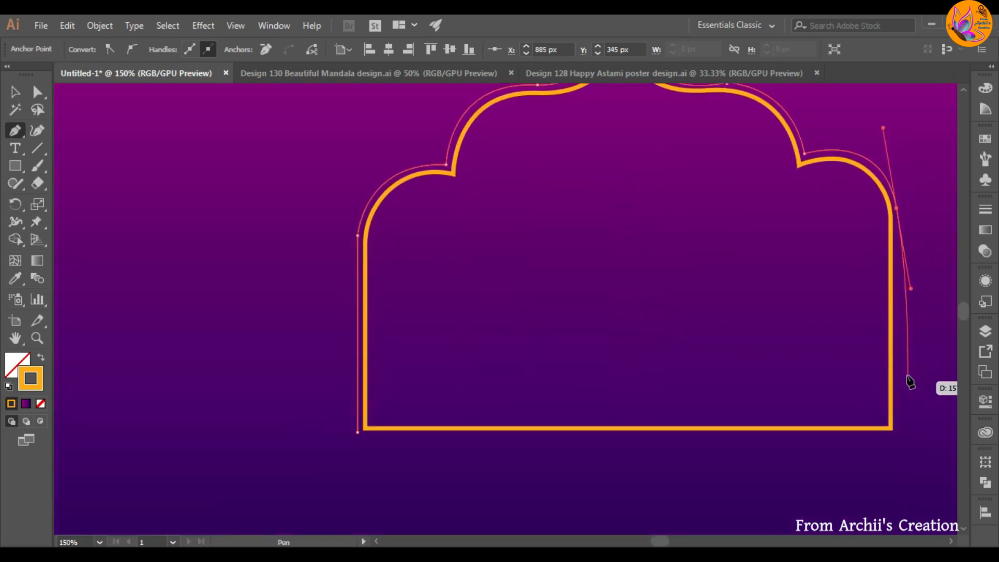
{"action": "left_click", "coordinate": [896, 208]}
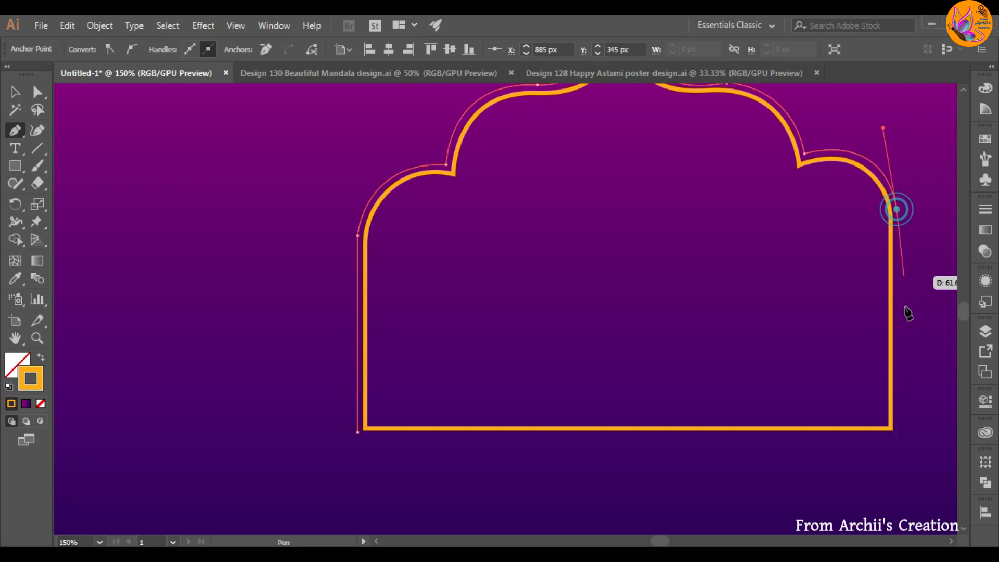
{"action": "left_click", "coordinate": [896, 430]}
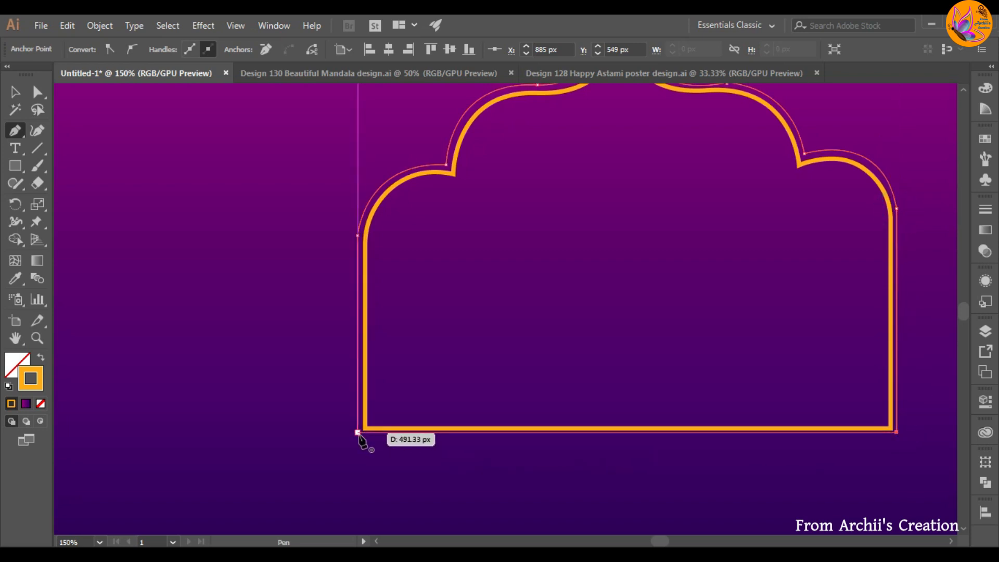
{"action": "left_click", "coordinate": [358, 432]}
- Stretch the thin outer outline's bottom edge downward by about 4 px and deselect it
{"action": "left_click", "coordinate": [15, 92]}
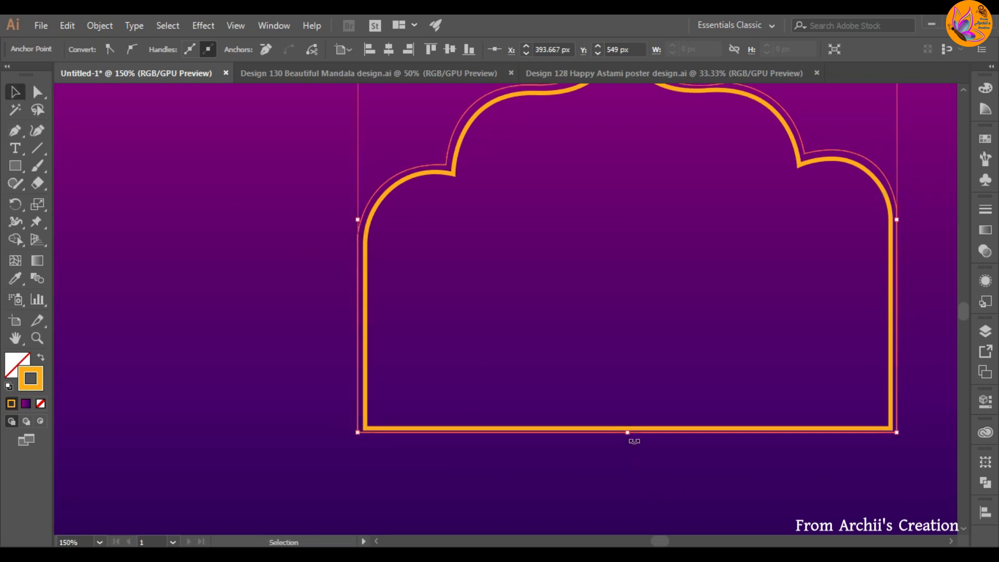
{"action": "left_click_drag", "start_coordinate": [627, 433], "coordinate": [627, 437]}
{"action": "scroll", "coordinate": [614, 388], "scroll_direction": "up", "scroll_amount": 6}
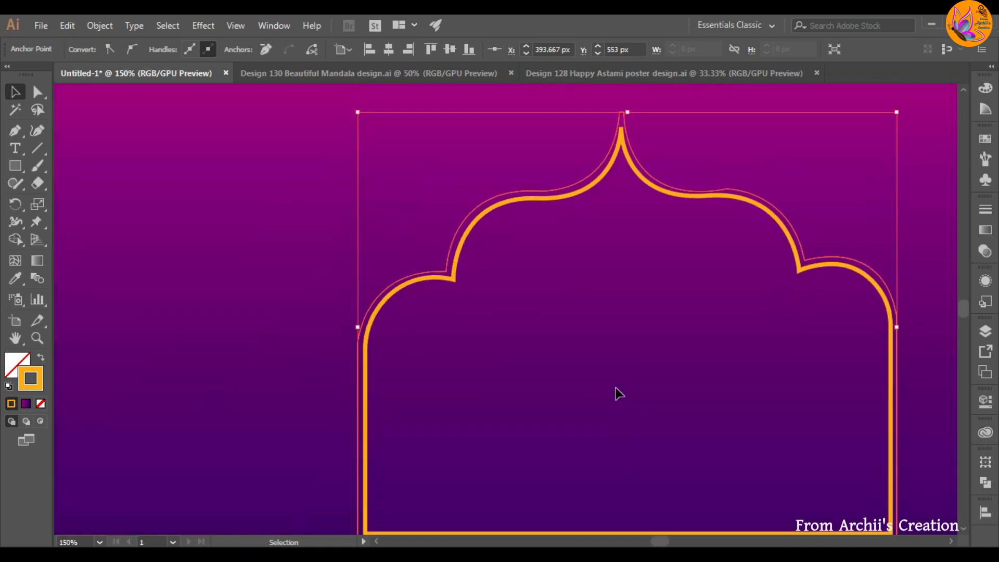
{"action": "left_click", "coordinate": [259, 234]}
{"action": "scroll", "coordinate": [379, 260], "scroll_direction": "down", "scroll_amount": 1}
- Ungroup the arch frame and its thin outer outline, and clear the selection
{"action": "left_click", "coordinate": [453, 235]}
{"action": "right_click", "coordinate": [454, 234]}
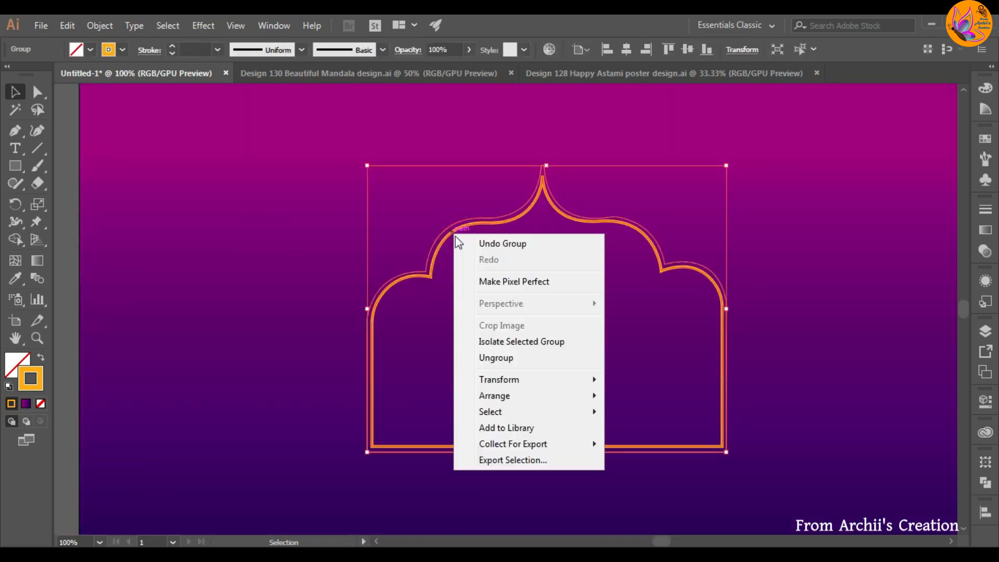
{"action": "left_click", "coordinate": [498, 358]}
{"action": "left_click", "coordinate": [301, 311]}
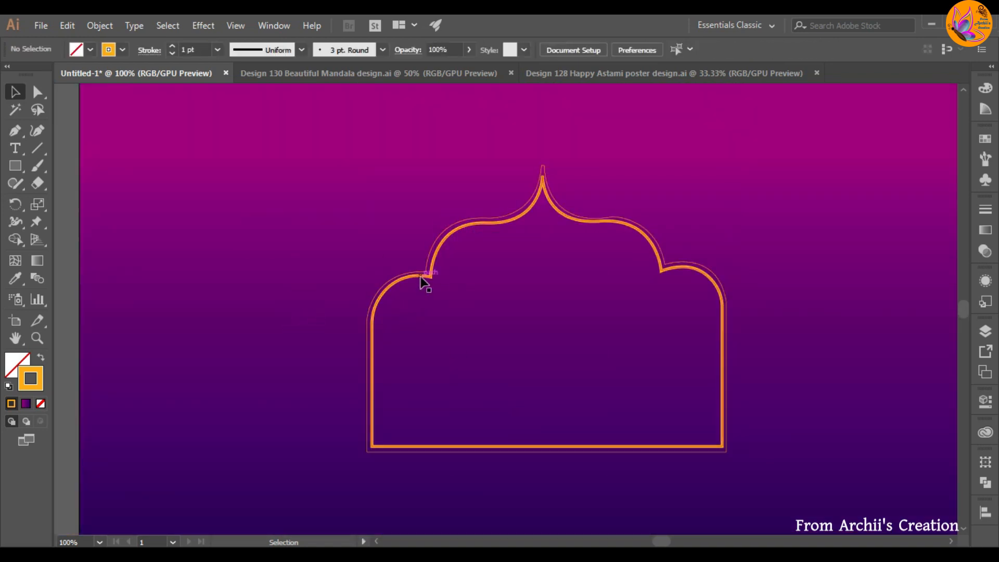
- Fill the inner arch frame with dark violet #32037C and deselect it
{"action": "left_click", "coordinate": [421, 279]}
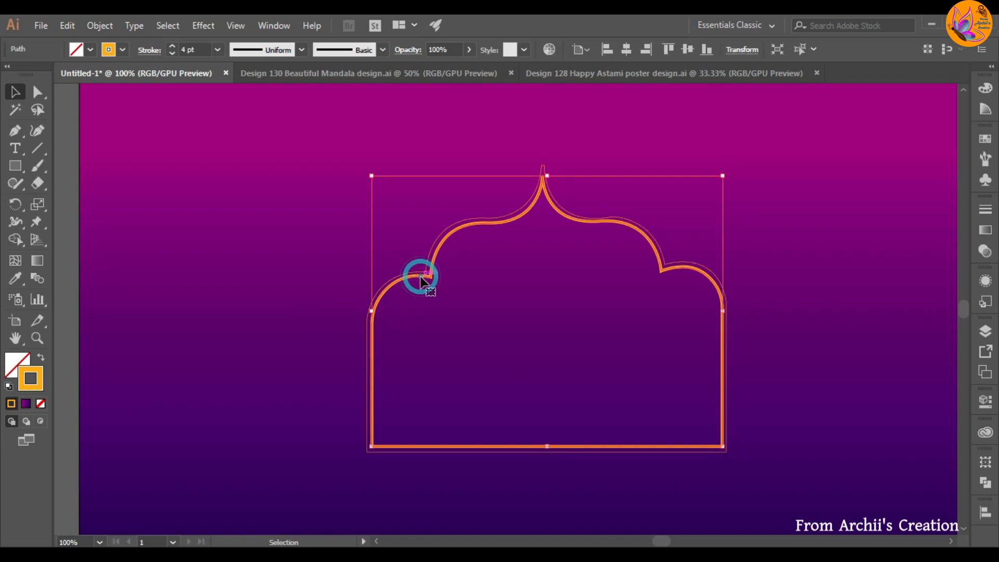
{"action": "left_click", "coordinate": [15, 362]}
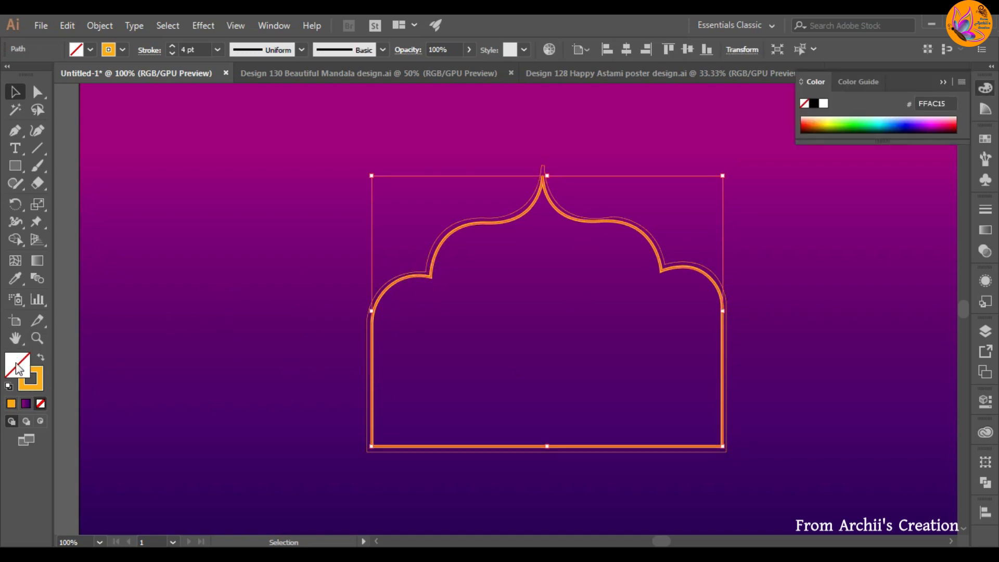
{"action": "double_click", "coordinate": [18, 368]}
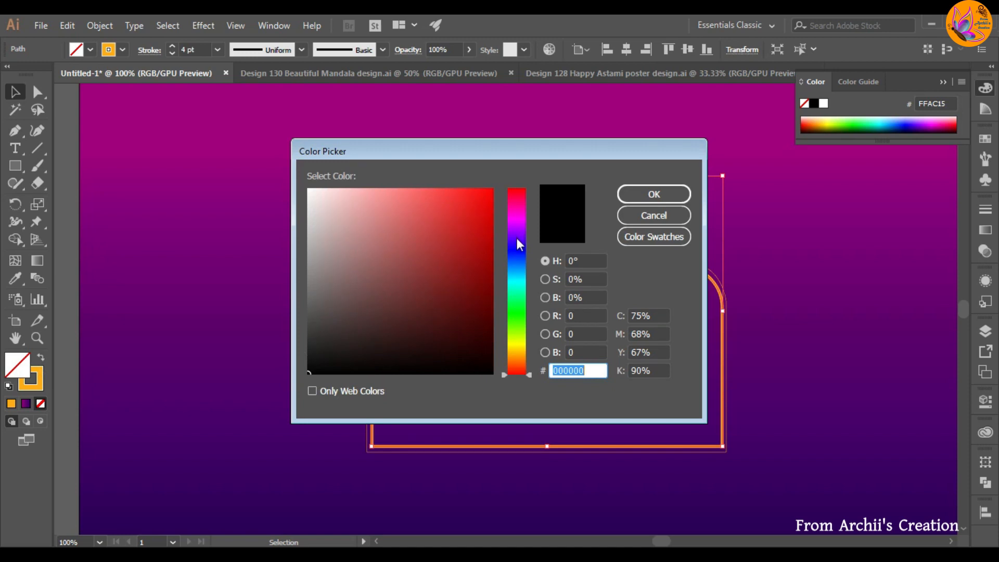
{"action": "left_click_drag", "start_coordinate": [516, 251], "coordinate": [519, 236]}
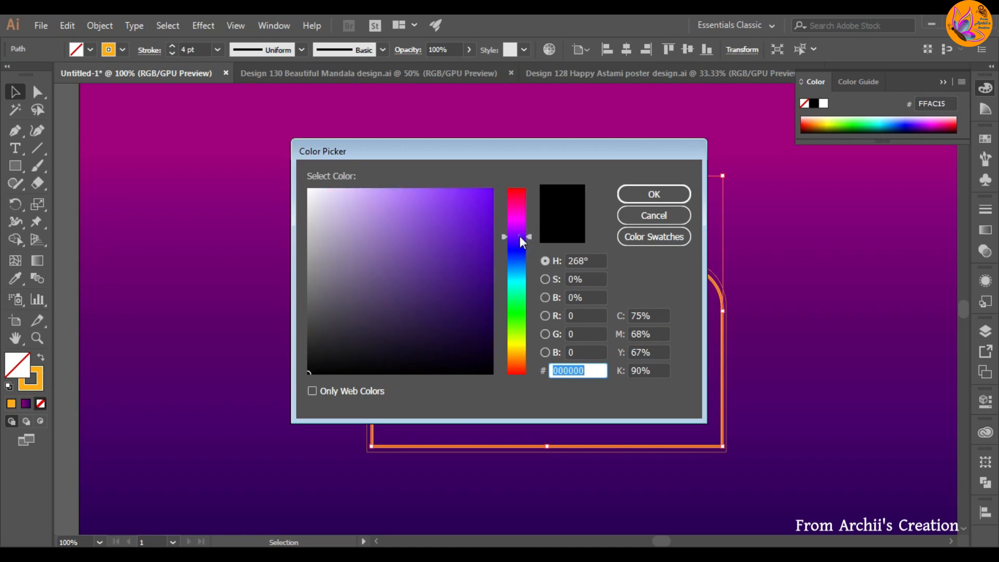
{"action": "left_click", "coordinate": [486, 200]}
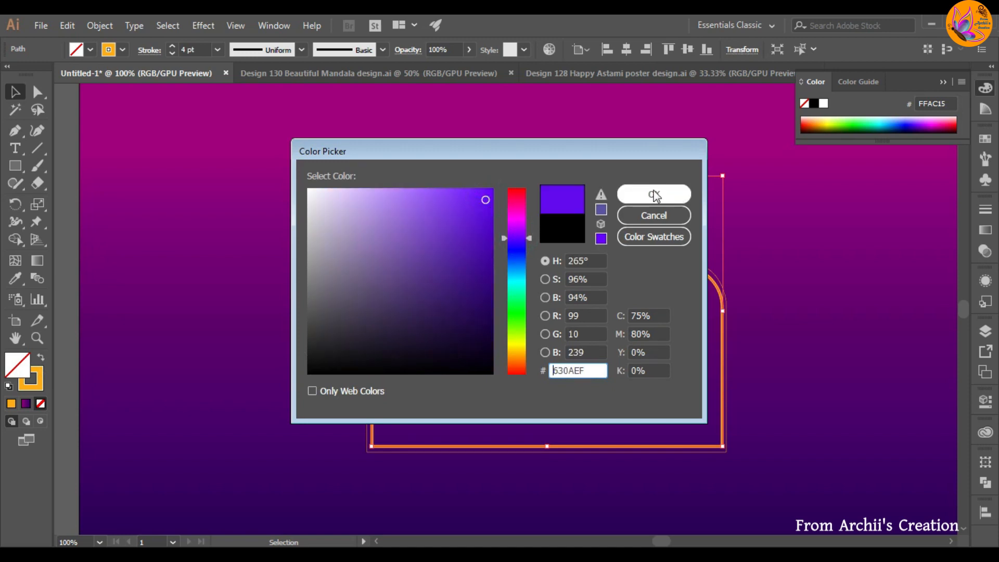
{"action": "left_click", "coordinate": [490, 282]}
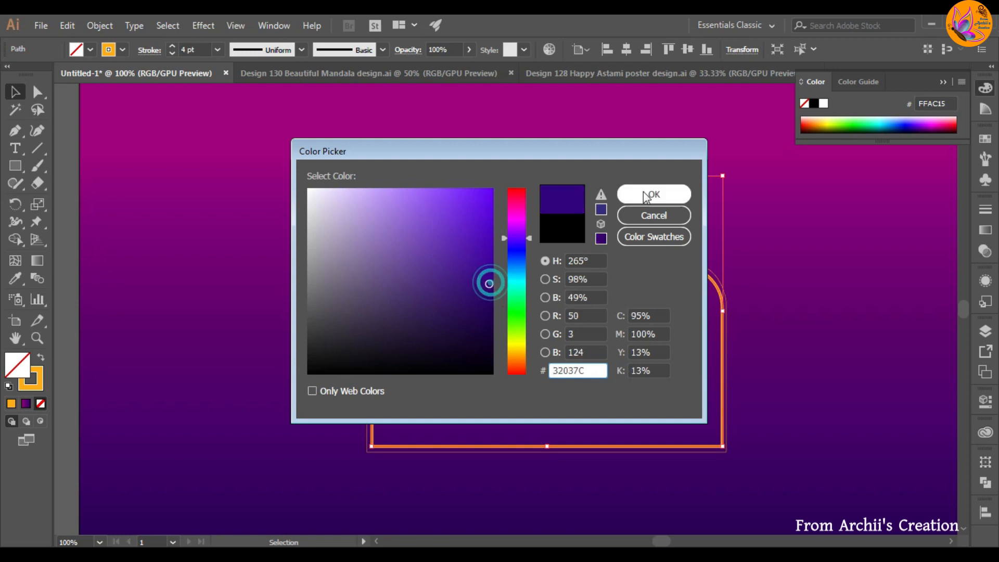
{"action": "left_click", "coordinate": [645, 195]}
{"action": "left_click", "coordinate": [833, 272]}
- Bring the mandala from the Design 130 Beautiful Mandala document onto the poster's artboard
{"action": "left_click", "coordinate": [433, 74]}
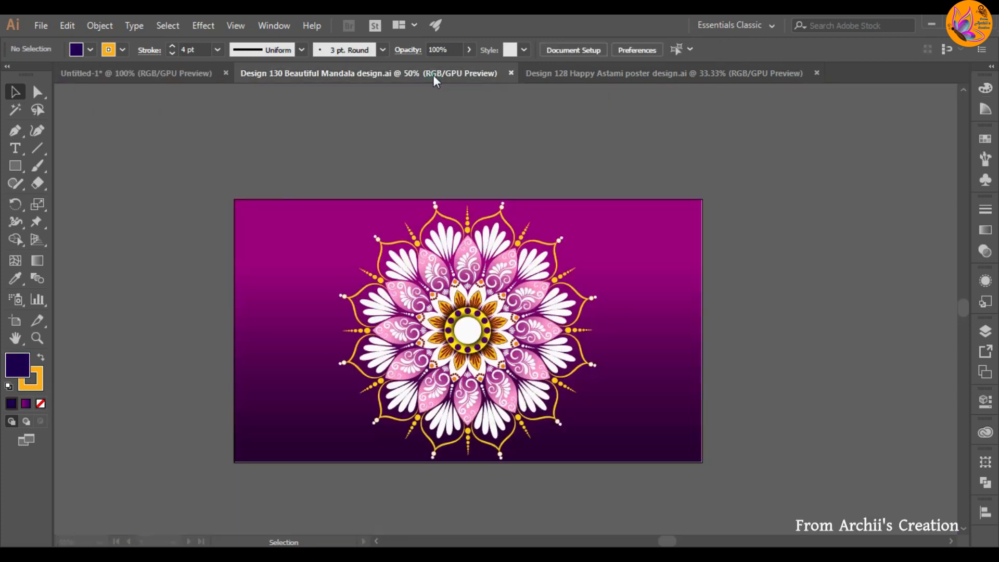
{"action": "left_click", "coordinate": [549, 325]}
{"action": "left_click_drag", "start_coordinate": [531, 316], "coordinate": [780, 233]}
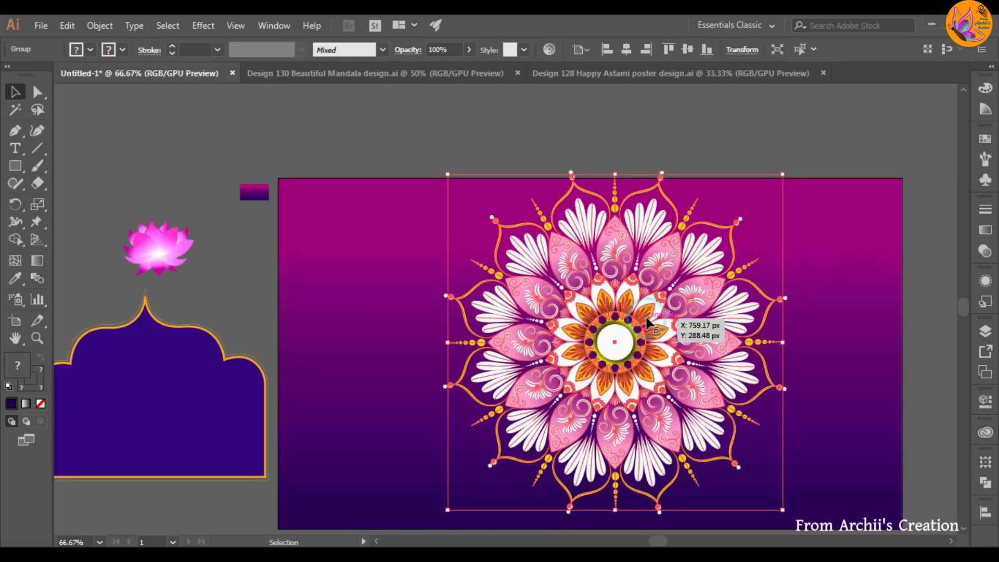
{"action": "left_click_drag", "start_coordinate": [648, 322], "coordinate": [650, 325]}
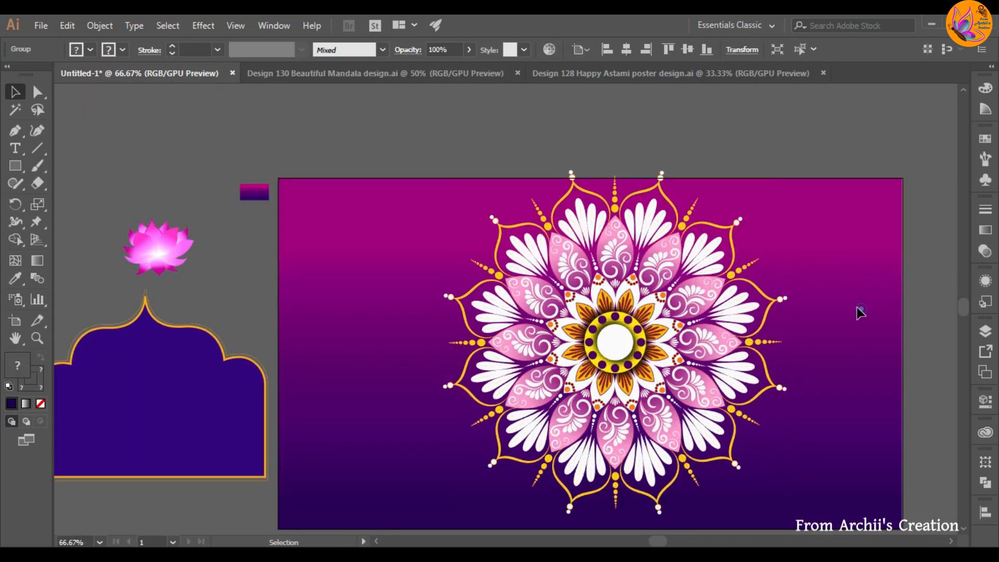
- Ungroup the mandala and move its white-and-orange petal ring with the yellow centre to the artboard's upper-left area
{"action": "right_click", "coordinate": [664, 335]}
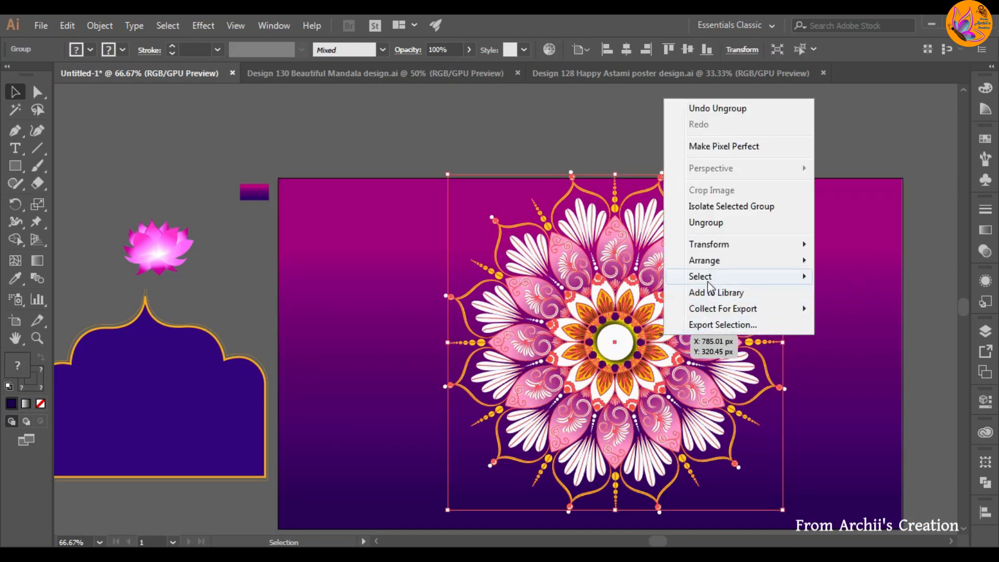
{"action": "left_click", "coordinate": [709, 223]}
{"action": "left_click_drag", "start_coordinate": [581, 316], "coordinate": [346, 251]}
{"action": "left_click", "coordinate": [656, 383]}
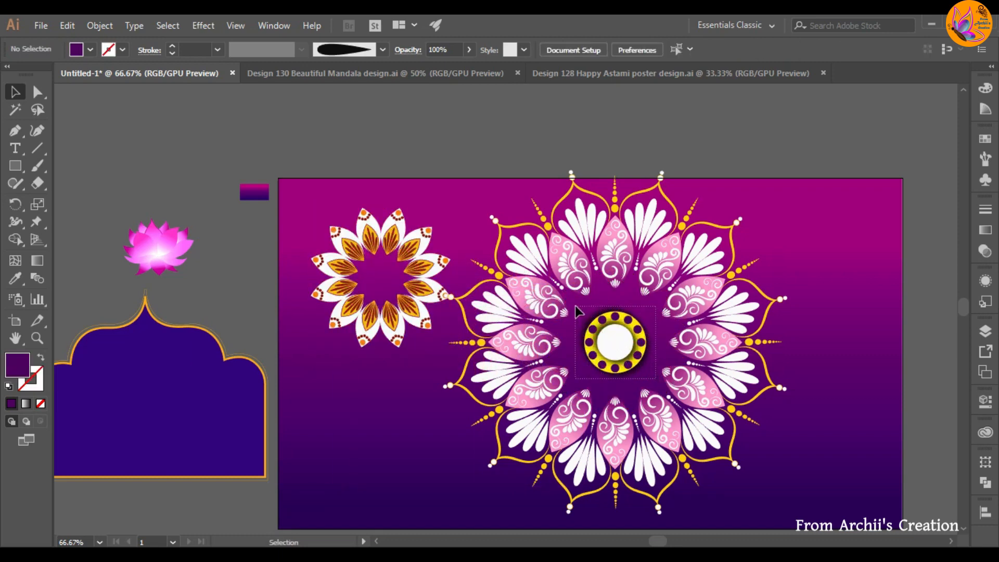
{"action": "left_click", "coordinate": [589, 323]}
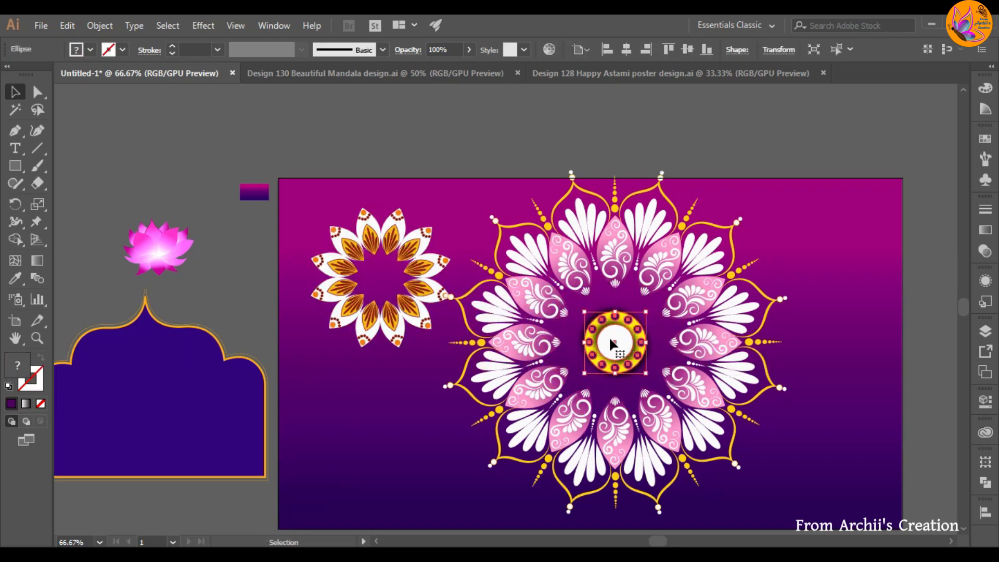
{"action": "left_click_drag", "start_coordinate": [608, 336], "coordinate": [376, 271]}
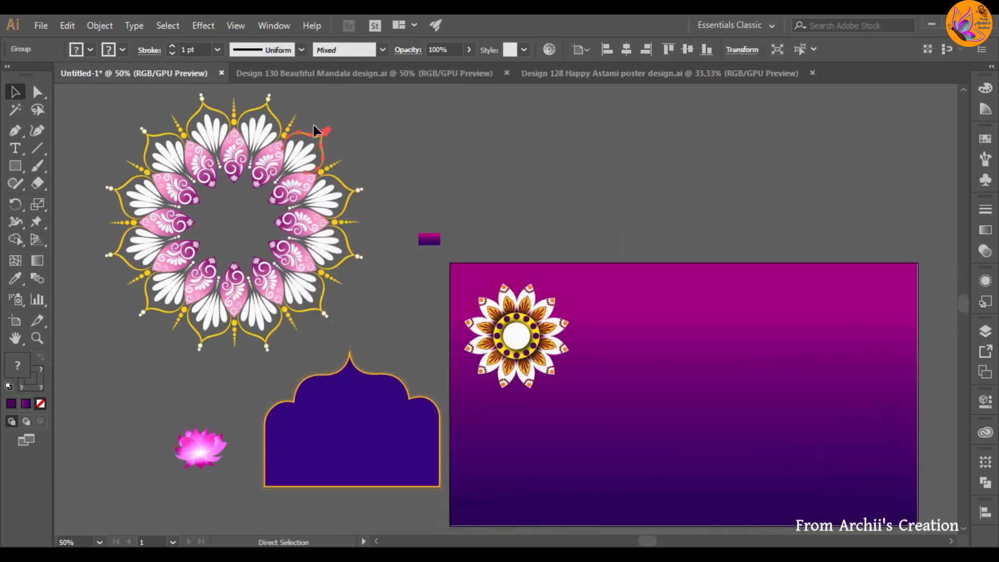
- Group the mandala's twelve yellow outer loops and centre them horizontally and vertically on the artboard
{"action": "left_click_drag", "start_coordinate": [313, 125], "coordinate": [271, 111]}
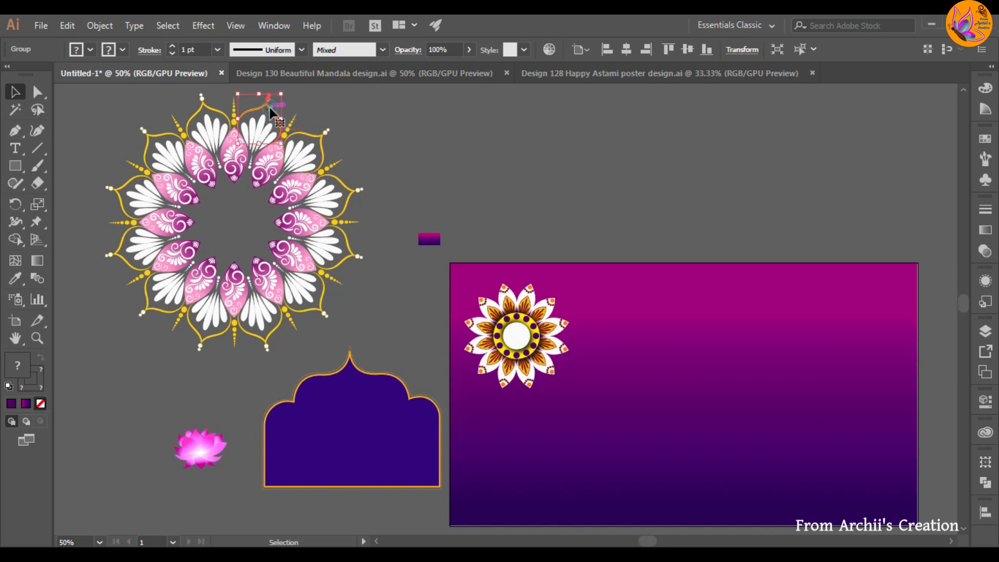
{"action": "left_click", "coordinate": [328, 133], "text": "shift"}
{"action": "left_click", "coordinate": [358, 187], "text": "shift"}
{"action": "left_click", "coordinate": [360, 257], "text": "shift"}
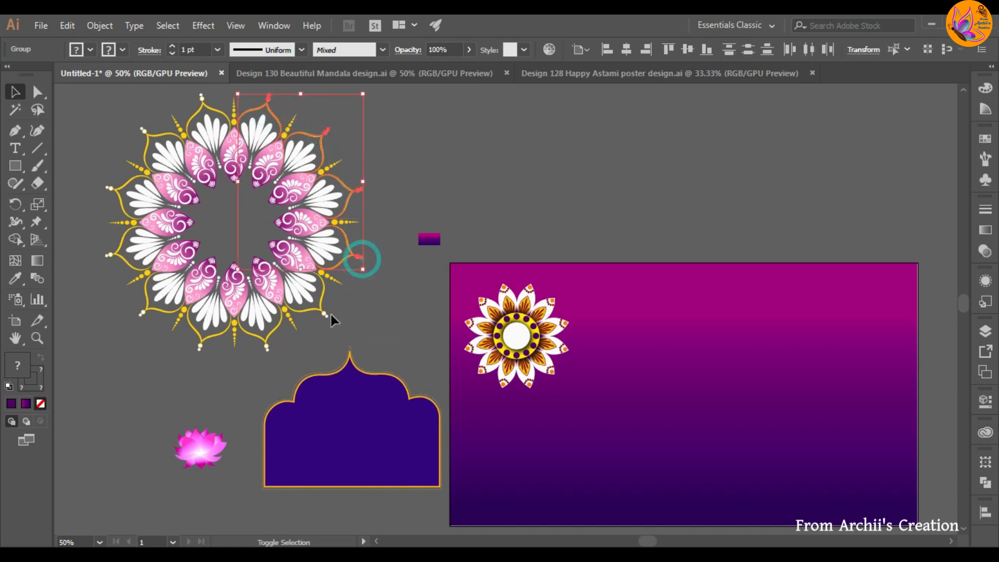
{"action": "left_click", "coordinate": [327, 314], "text": "shift"}
{"action": "left_click", "coordinate": [268, 346], "text": "shift"}
{"action": "left_click", "coordinate": [200, 345], "text": "shift"}
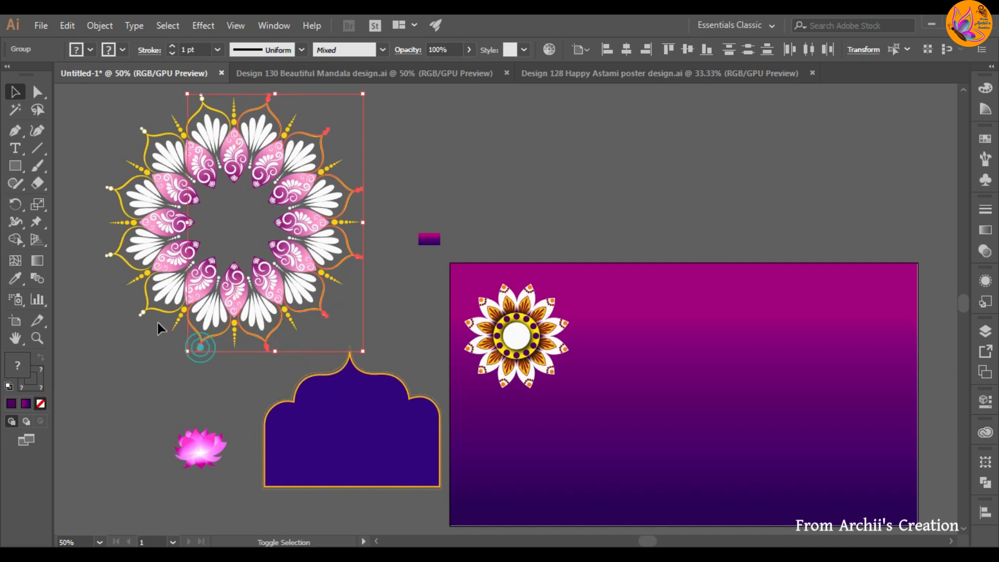
{"action": "left_click", "coordinate": [142, 314], "text": "shift"}
{"action": "left_click", "coordinate": [109, 254], "text": "shift"}
{"action": "left_click", "coordinate": [111, 189], "text": "shift"}
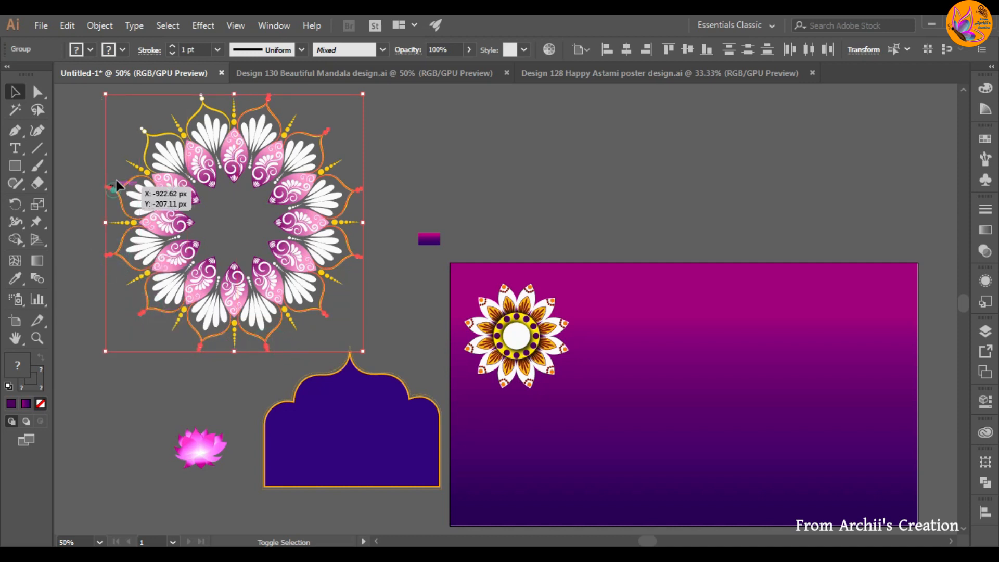
{"action": "left_click", "coordinate": [206, 108], "text": "shift"}
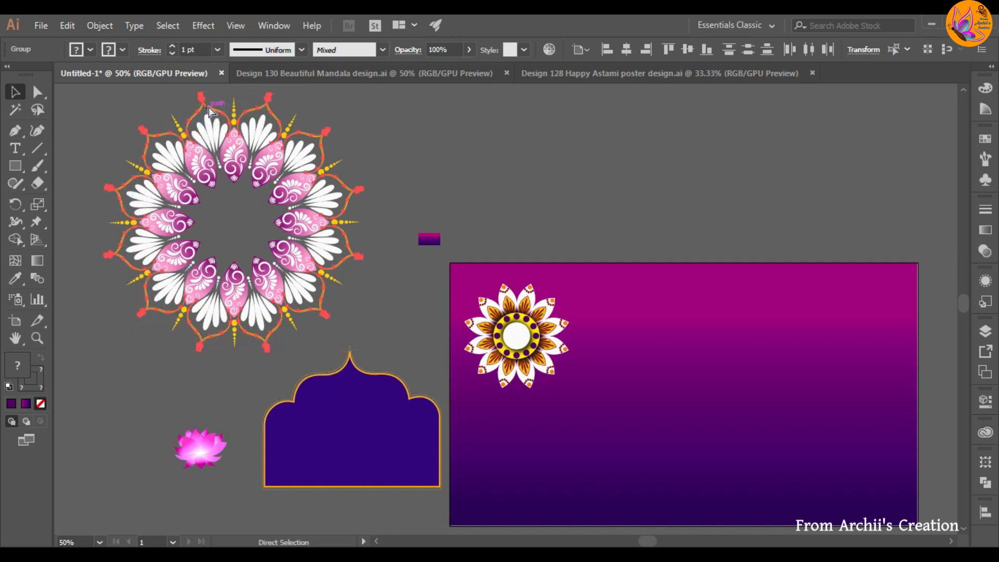
{"action": "left_click", "coordinate": [627, 54]}
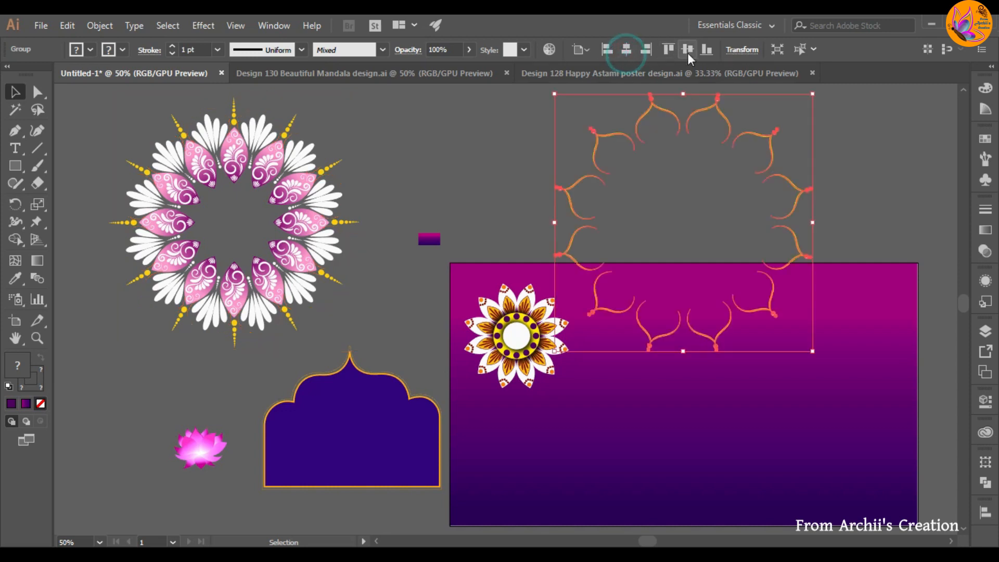
{"action": "left_click", "coordinate": [688, 52]}
{"action": "left_click", "coordinate": [804, 208]}
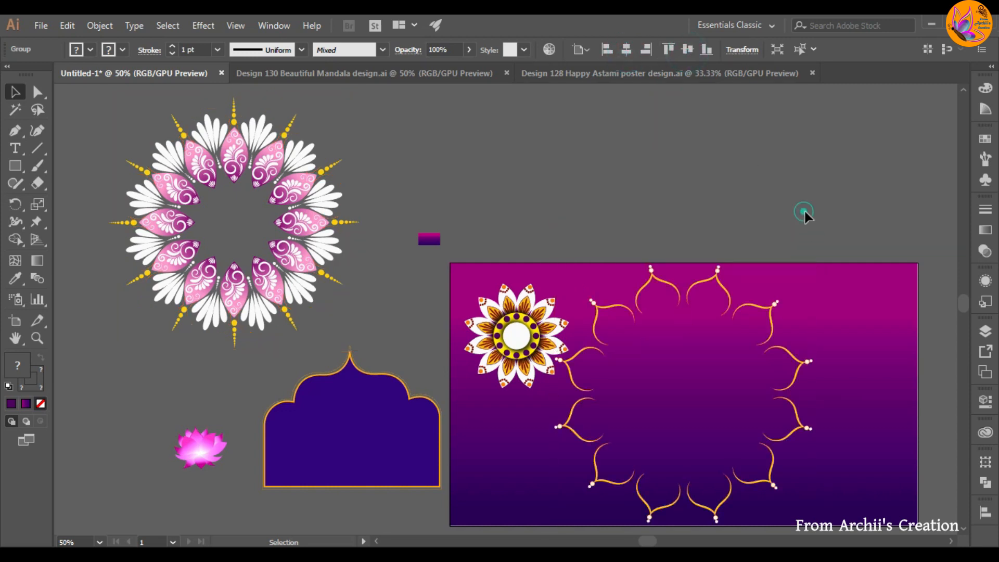
- Scale the ring of yellow loops down slightly and centre it again on the artboard
{"action": "left_click", "coordinate": [783, 440]}
{"action": "left_click_drag", "start_coordinate": [813, 522], "coordinate": [778, 488]}
{"action": "left_click", "coordinate": [632, 54]}
{"action": "left_click", "coordinate": [686, 51]}
{"action": "left_click", "coordinate": [757, 154]}
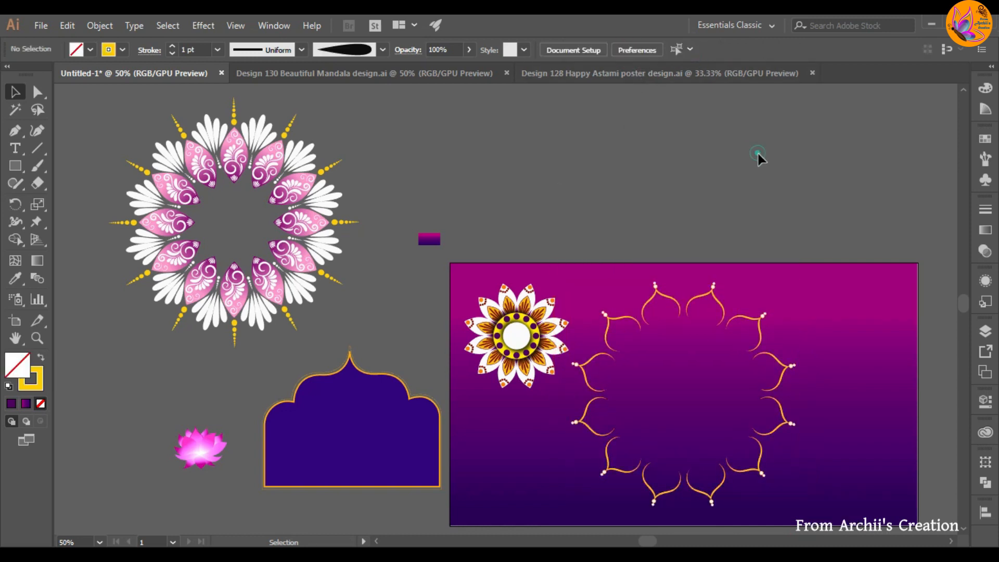
- Move the violet arch onto the artboard and centre it horizontally and vertically over the ring of yellow loops
{"action": "left_click_drag", "start_coordinate": [401, 464], "coordinate": [713, 423]}
{"action": "left_click", "coordinate": [627, 50]}
{"action": "left_click", "coordinate": [700, 51]}
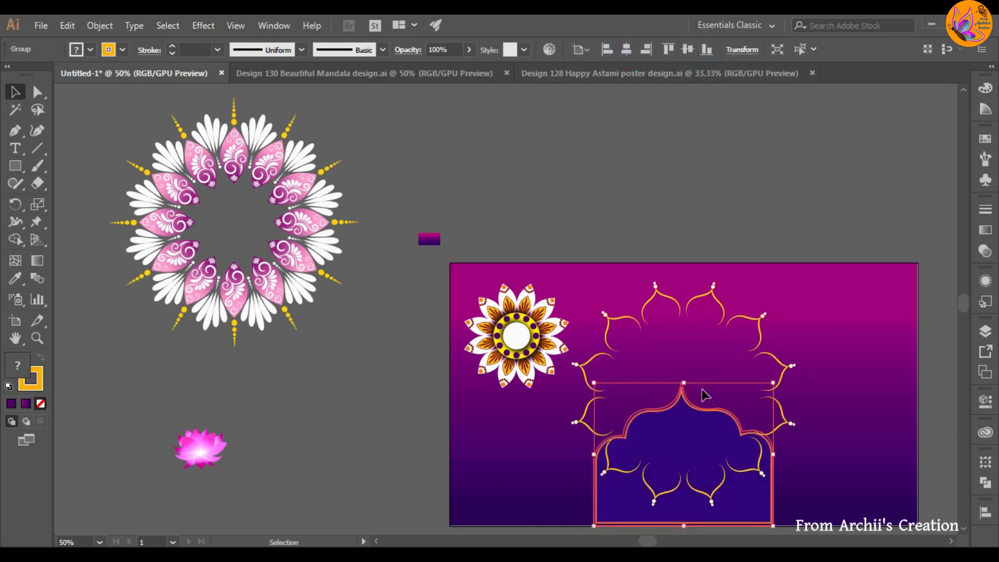
{"action": "left_click", "coordinate": [686, 49]}
- Send the ring of yellow loops to the back, behind the violet arch
{"action": "left_click", "coordinate": [628, 469]}
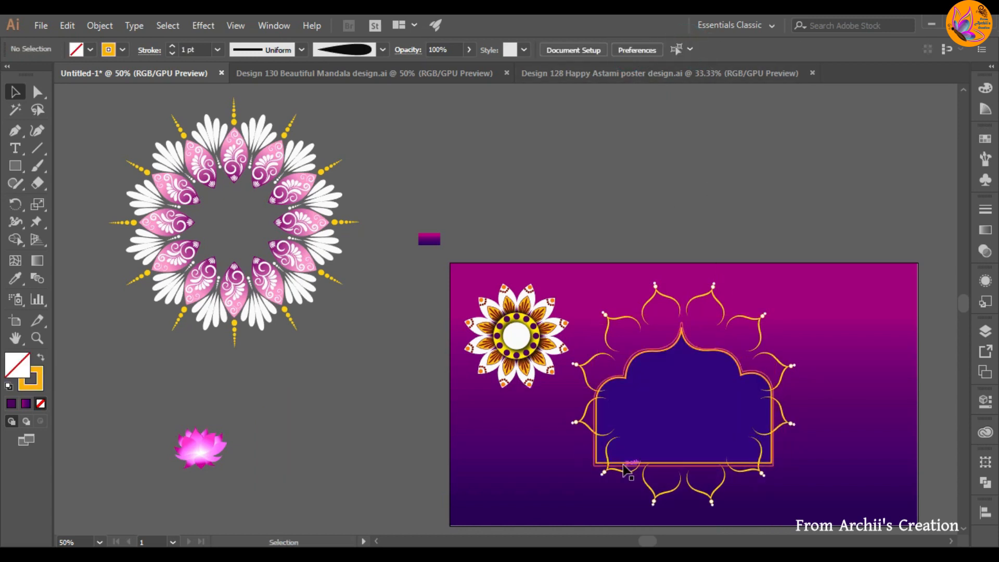
{"action": "right_click", "coordinate": [608, 451]}
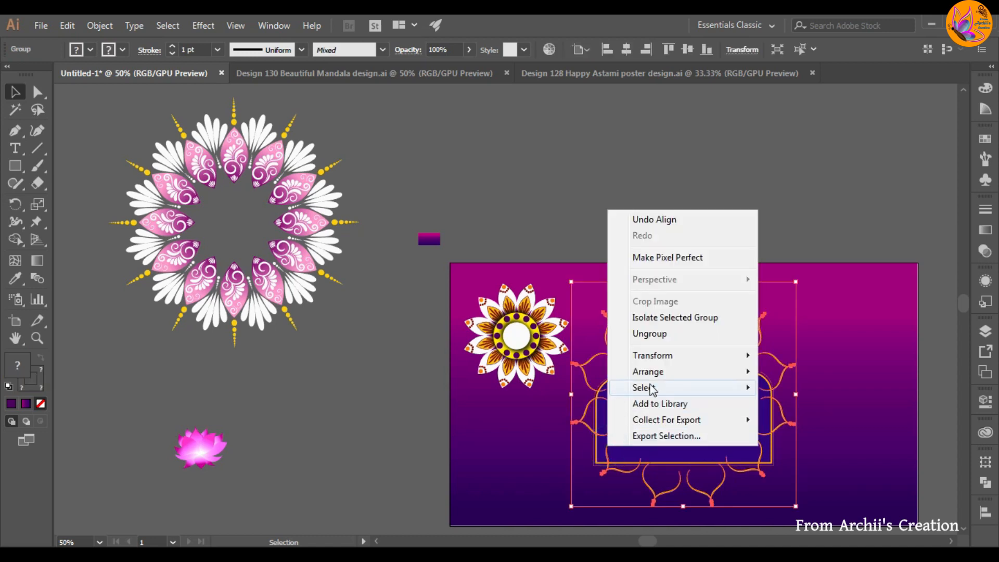
{"action": "mouse_move", "coordinate": [646, 369]}
{"action": "left_click", "coordinate": [801, 420]}
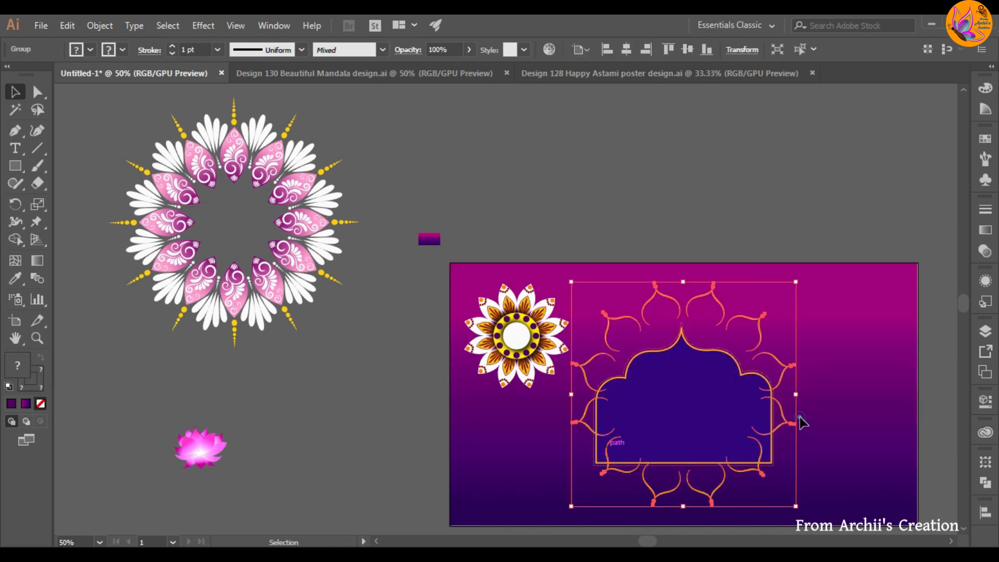
- Enlarge the violet arch proportionally and centre it horizontally and vertically on the artboard
{"action": "left_click", "coordinate": [727, 414]}
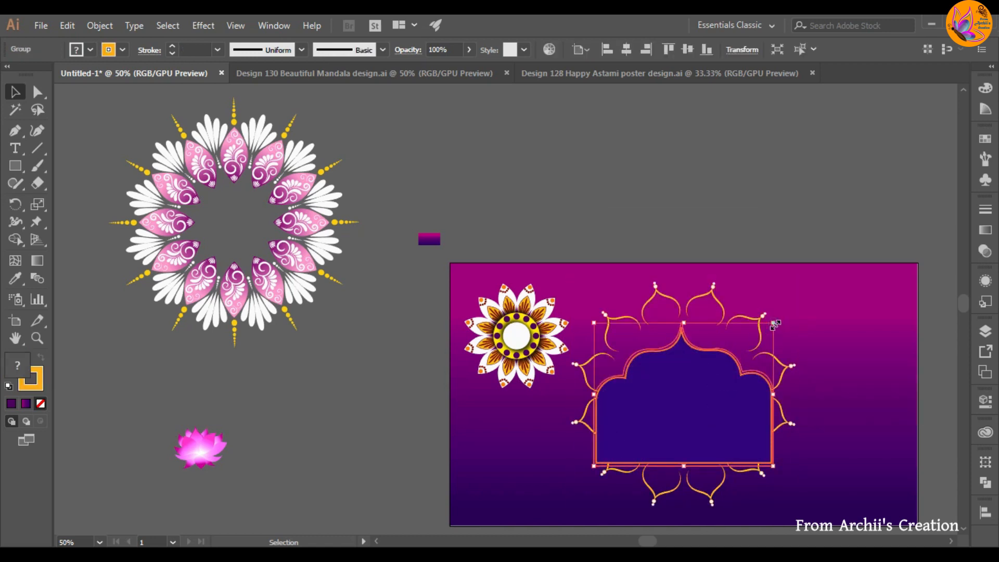
{"action": "left_click_drag", "start_coordinate": [775, 324], "coordinate": [805, 290]}
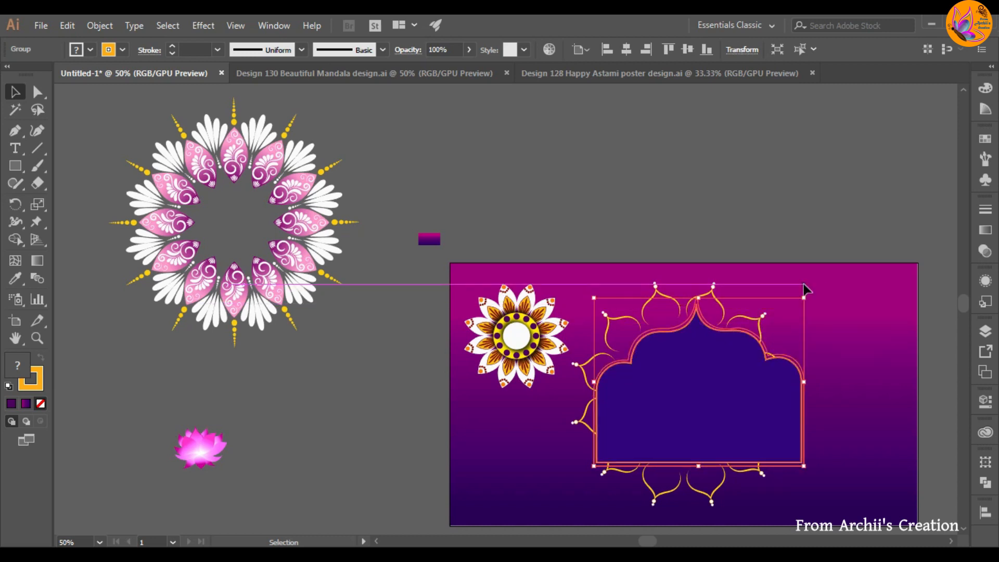
{"action": "left_click", "coordinate": [626, 49]}
{"action": "left_click", "coordinate": [687, 49]}
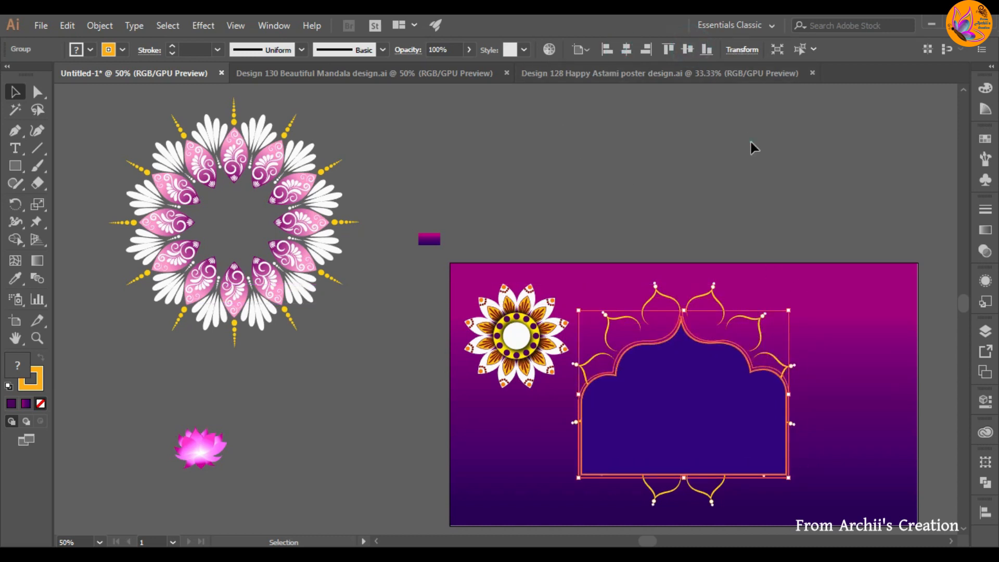
{"action": "left_click", "coordinate": [754, 151]}
- Scale the flower mandala in the poster's upper left corner down and set its opacity to 50%
{"action": "key", "text": "ctrl+equal"}
{"action": "left_click", "coordinate": [420, 319]}
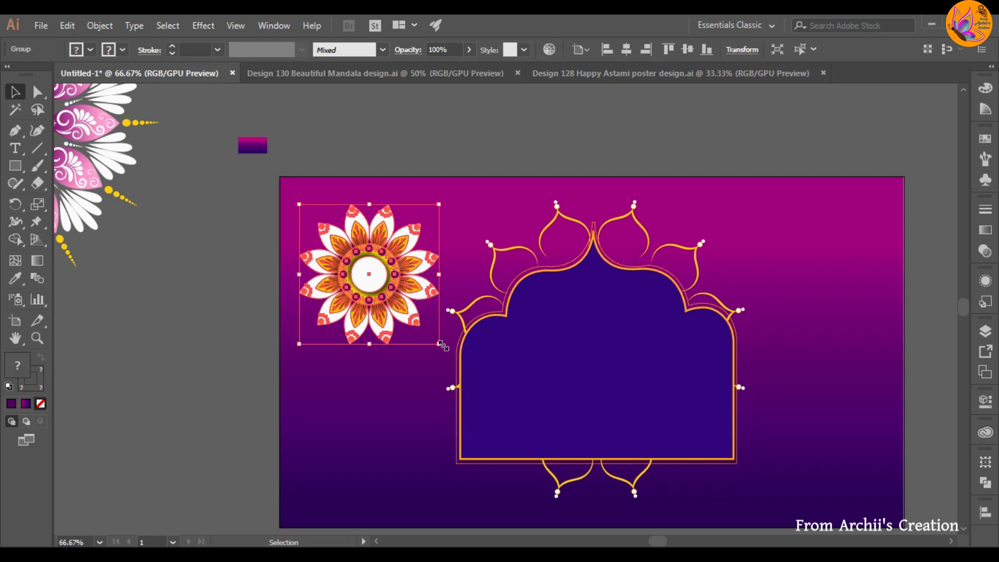
{"action": "left_click_drag", "start_coordinate": [438, 344], "coordinate": [409, 314]}
{"action": "left_click", "coordinate": [410, 367]}
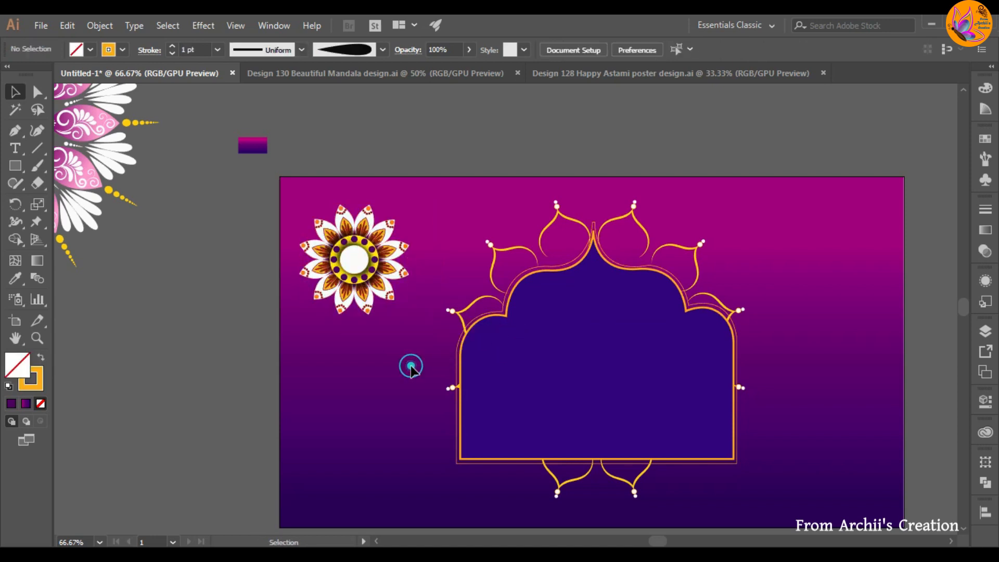
{"action": "left_click", "coordinate": [369, 300]}
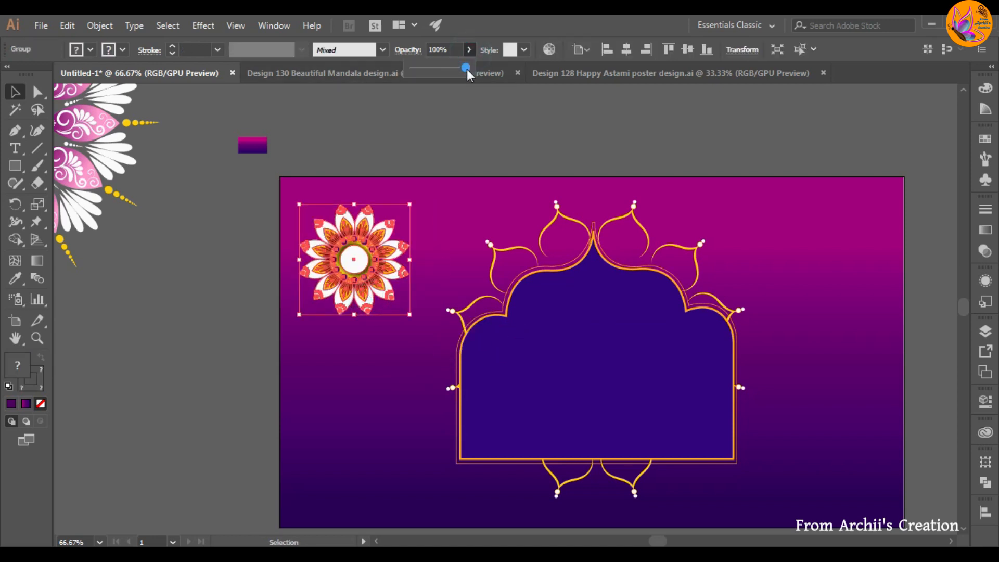
{"action": "left_click_drag", "start_coordinate": [466, 69], "coordinate": [439, 70]}
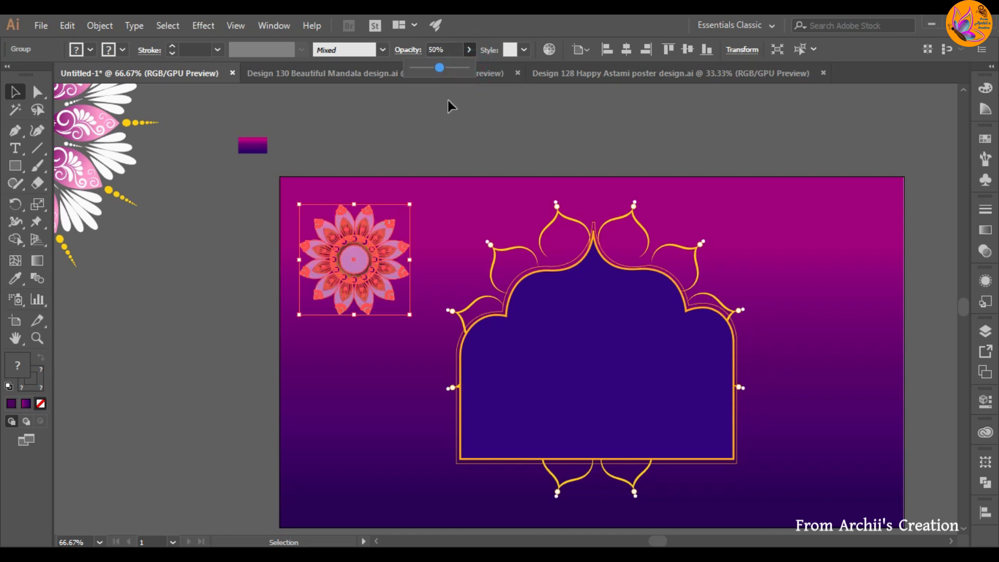
{"action": "left_click", "coordinate": [448, 132]}
- Move the flower mandala into the upper middle of the violet arch and rotate it slightly
{"action": "left_click_drag", "start_coordinate": [368, 292], "coordinate": [615, 348]}
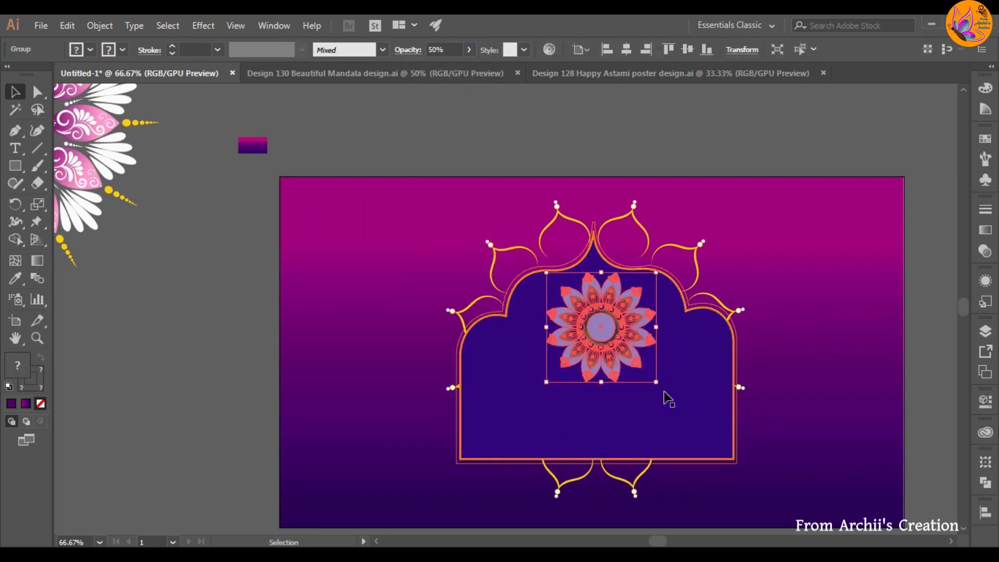
{"action": "left_click_drag", "start_coordinate": [661, 387], "coordinate": [646, 392]}
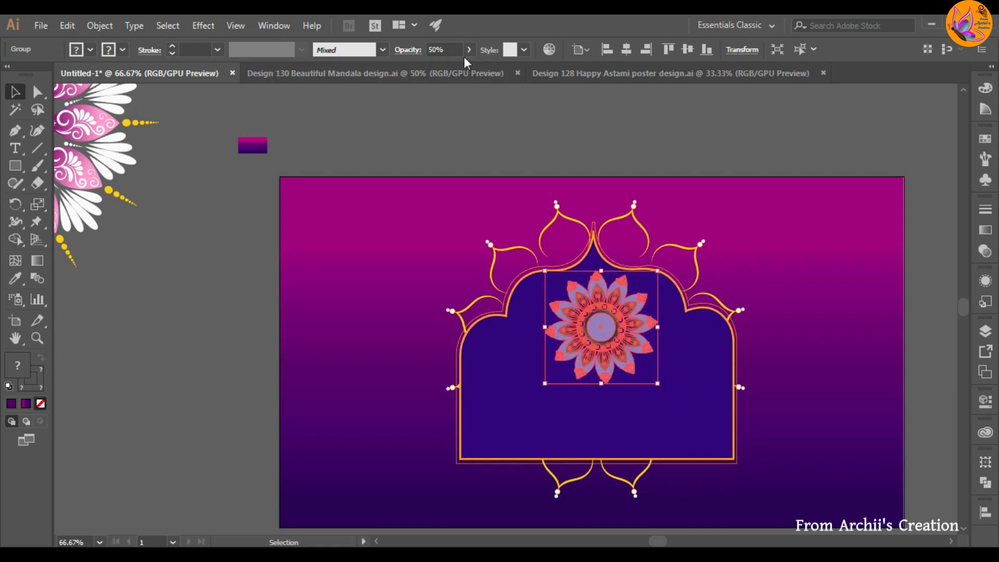
{"action": "left_click", "coordinate": [691, 119]}
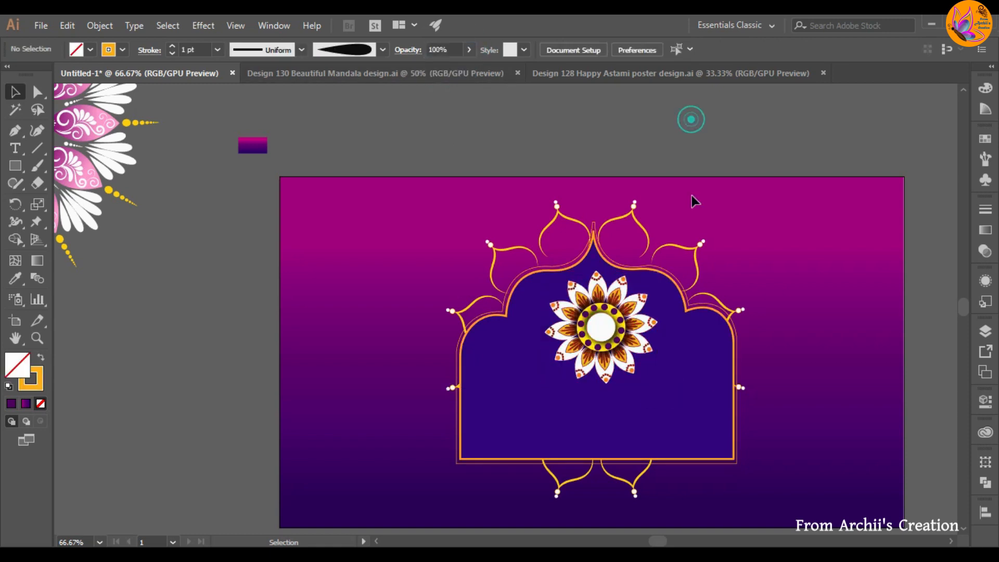
{"action": "left_click_drag", "start_coordinate": [615, 321], "coordinate": [604, 309]}
{"action": "left_click", "coordinate": [724, 137]}
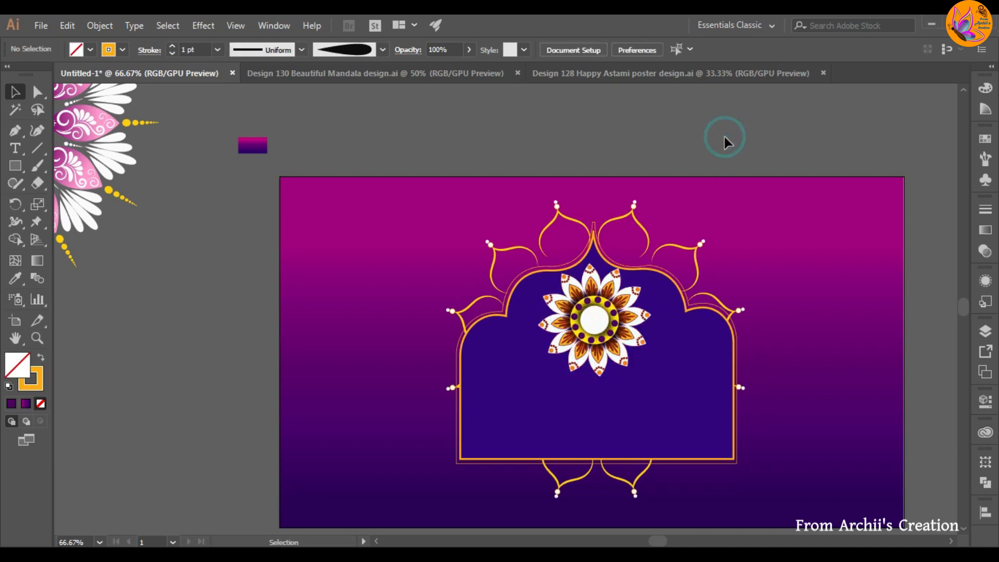
- Move the pink lotus to the lower middle of the violet arch and put its group on Layer 2
{"action": "key", "text": "ctrl+minus"}
{"action": "left_click_drag", "start_coordinate": [63, 409], "coordinate": [550, 410]}
{"action": "left_click", "coordinate": [984, 331]}
{"action": "left_click", "coordinate": [838, 362]}
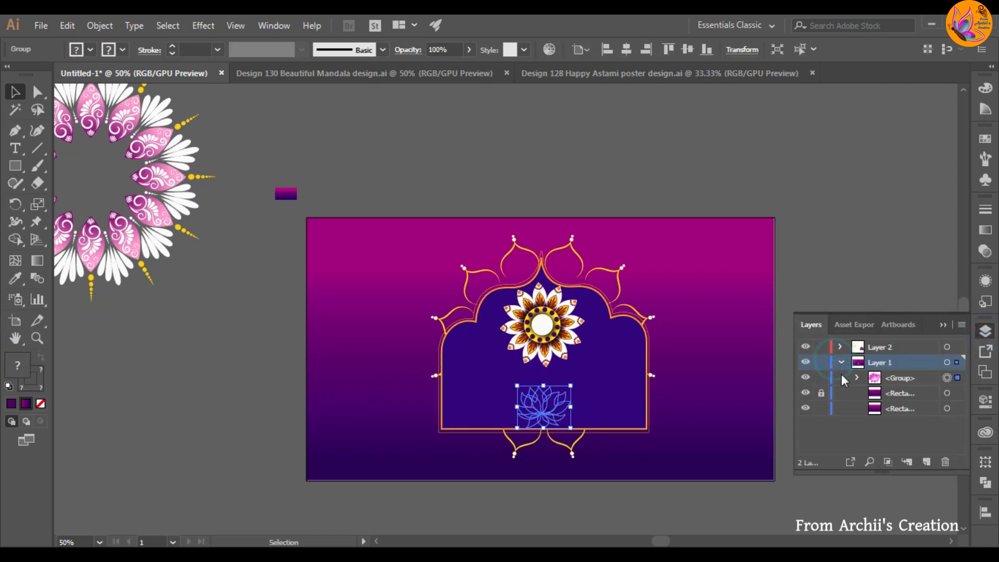
{"action": "left_click_drag", "start_coordinate": [874, 377], "coordinate": [879, 348]}
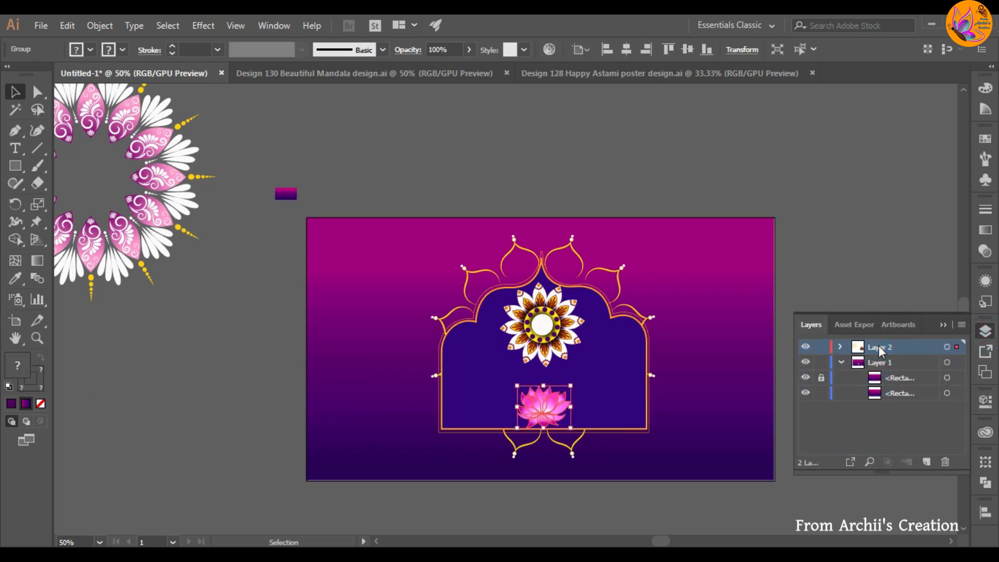
{"action": "left_click", "coordinate": [841, 346]}
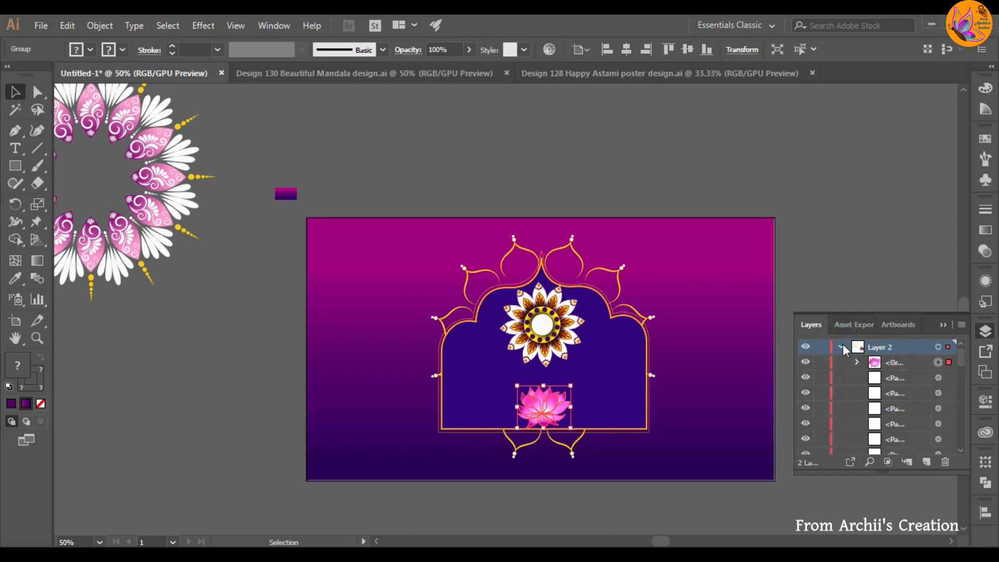
{"action": "left_click", "coordinate": [841, 345]}
{"action": "left_click", "coordinate": [938, 323]}
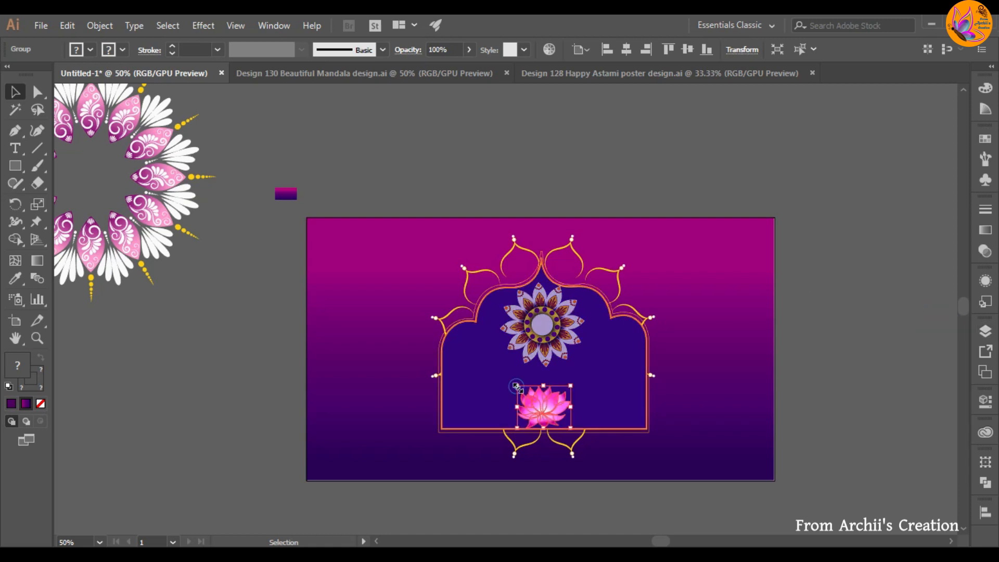
- Enlarge the pink lotus and position it centrally over the arch's bottom edge
{"action": "left_click_drag", "start_coordinate": [517, 387], "coordinate": [493, 365]}
{"action": "left_click_drag", "start_coordinate": [570, 366], "coordinate": [582, 361]}
{"action": "left_click_drag", "start_coordinate": [543, 404], "coordinate": [549, 411]}
{"action": "left_click", "coordinate": [864, 358]}
- Select all the yellow dotted spikes around the pink-and-white mandala and group them
{"action": "left_click", "coordinate": [284, 206]}
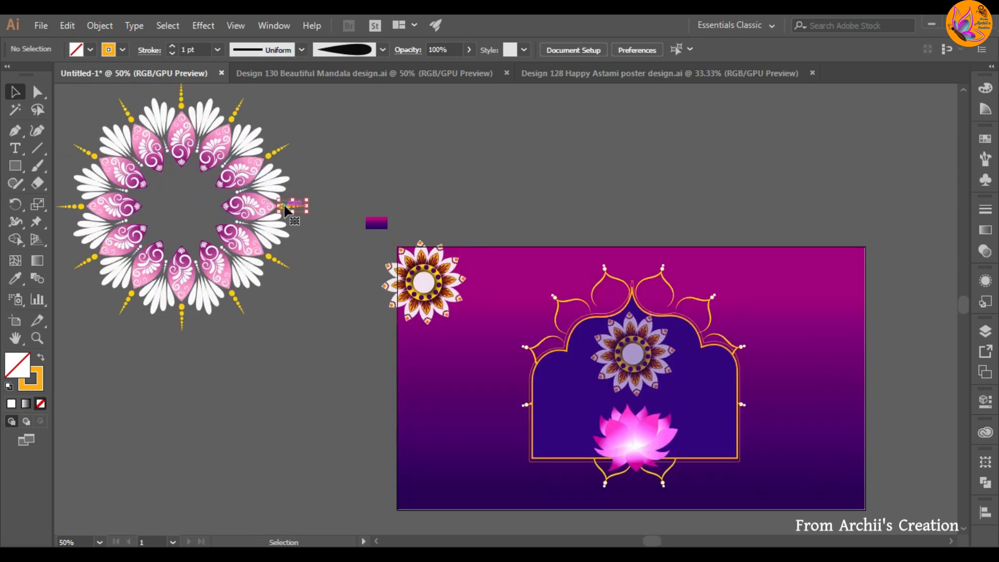
{"action": "left_click", "coordinate": [281, 148], "text": "shift"}
{"action": "left_click", "coordinate": [236, 111], "text": "shift"}
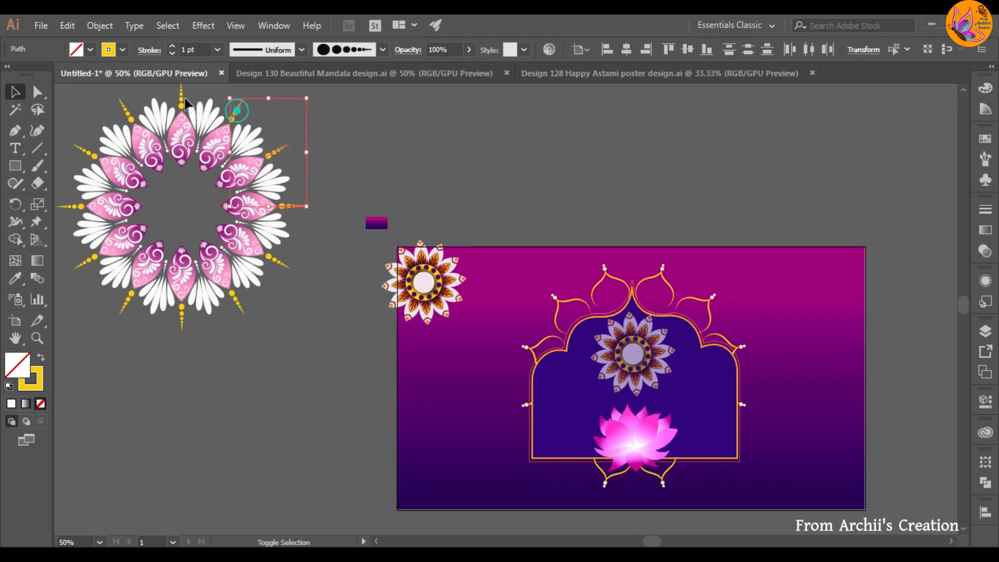
{"action": "left_click", "coordinate": [121, 111], "text": "shift"}
{"action": "left_click", "coordinate": [63, 206], "text": "shift"}
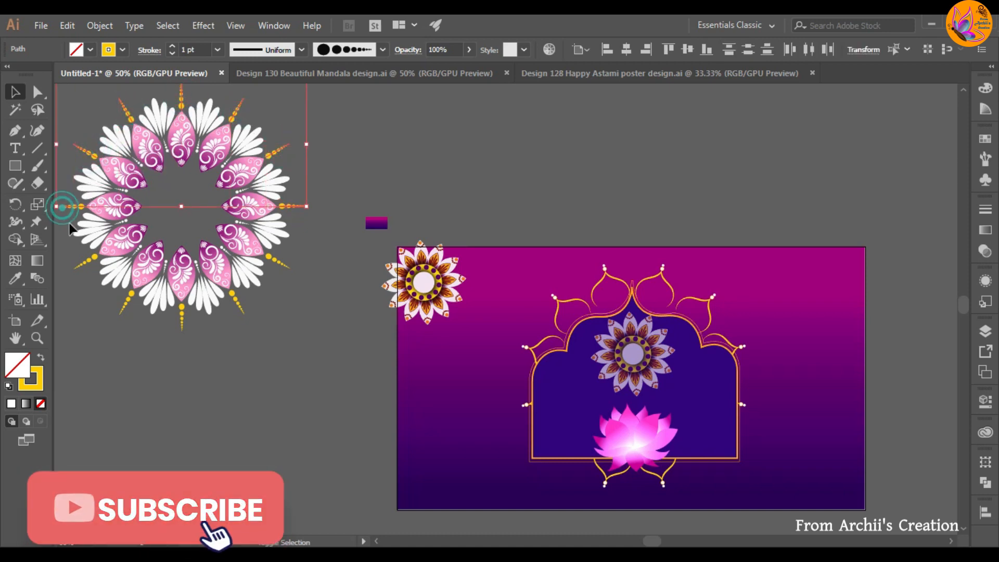
{"action": "left_click", "coordinate": [82, 264], "text": "shift"}
{"action": "left_click", "coordinate": [124, 307], "text": "shift"}
{"action": "left_click", "coordinate": [181, 322], "text": "shift"}
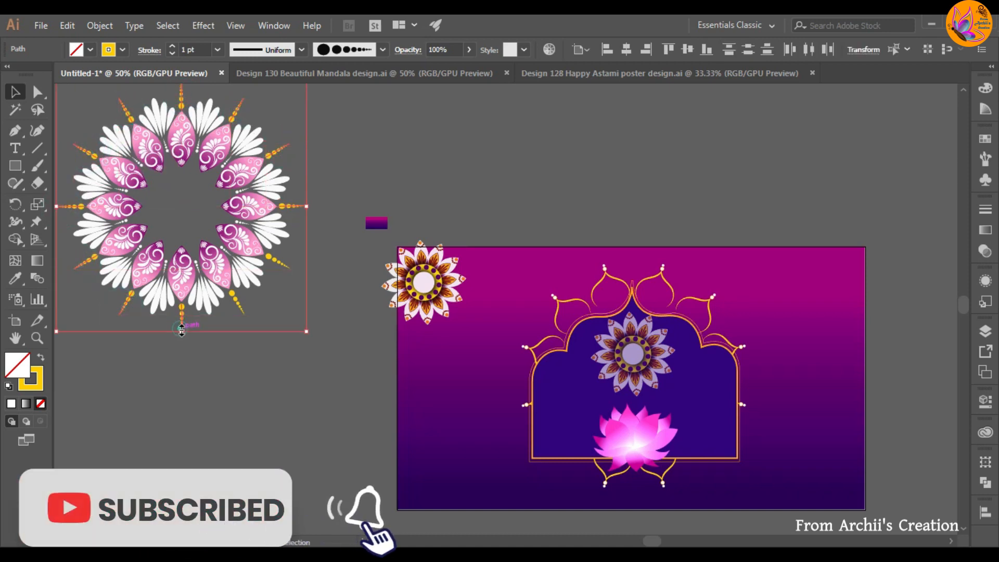
{"action": "left_click", "coordinate": [235, 307], "text": "shift"}
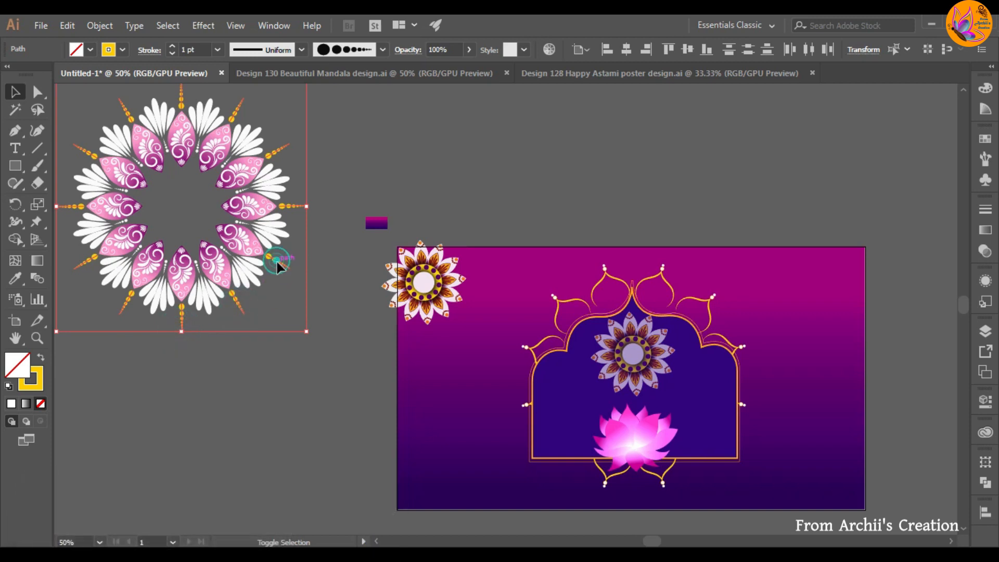
{"action": "key", "text": "ctrl+g"}
- Move the ring of dotted spikes over the arch, scale it down slightly and centre it horizontally and vertically on the artboard
{"action": "left_click_drag", "start_coordinate": [291, 206], "coordinate": [744, 383]}
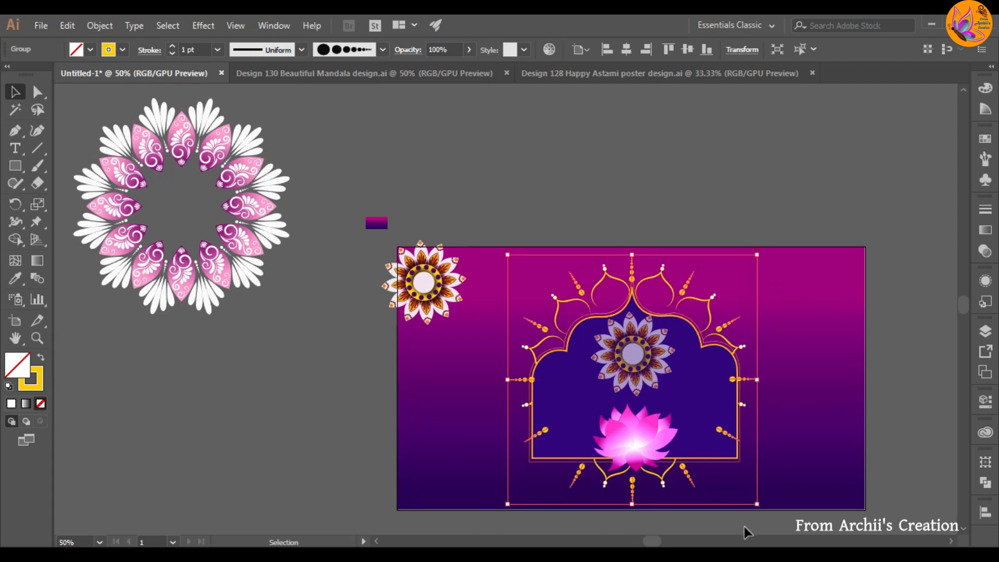
{"action": "left_click_drag", "start_coordinate": [756, 505], "coordinate": [749, 496]}
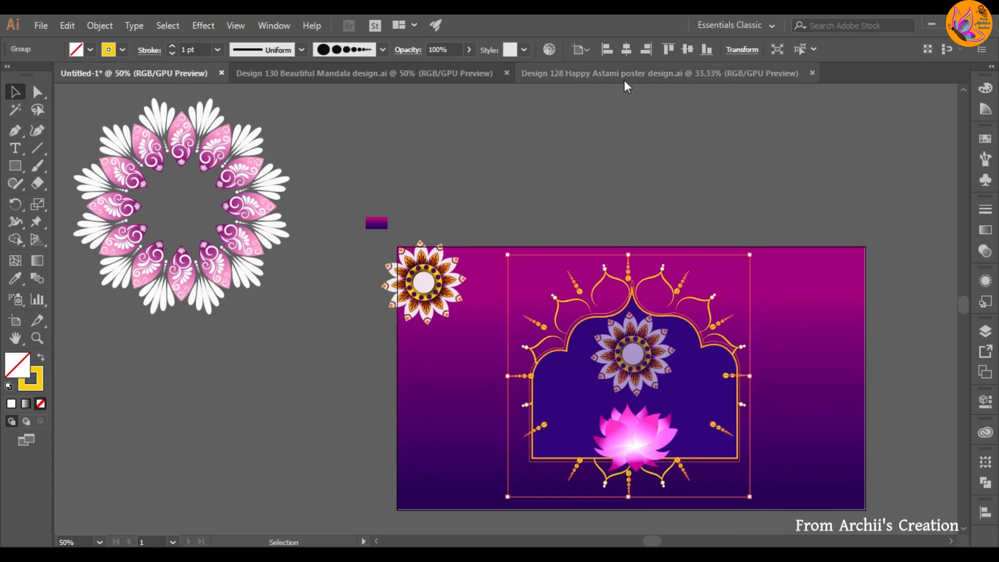
{"action": "left_click", "coordinate": [625, 49]}
{"action": "left_click", "coordinate": [690, 48]}
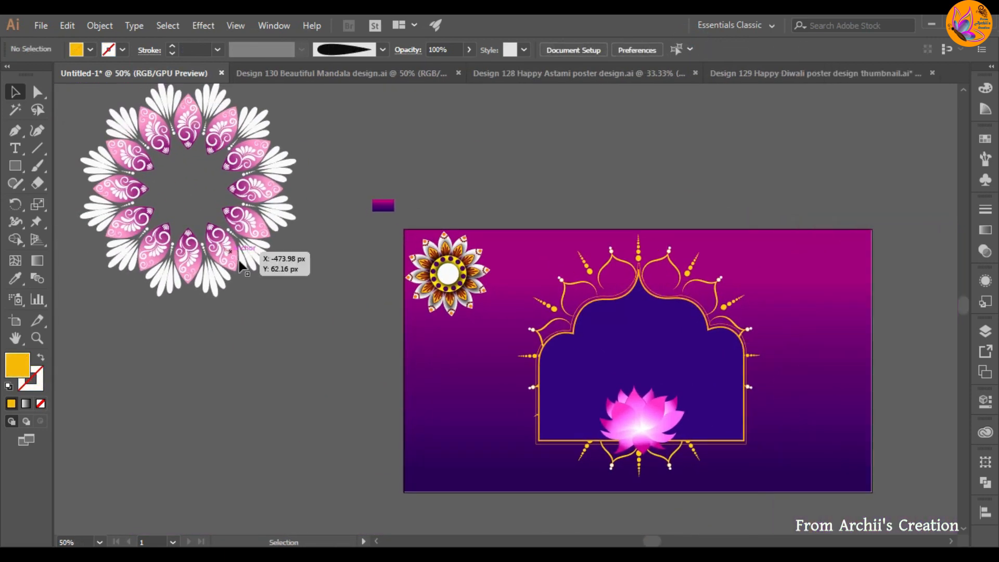
- Delete the leftover pink-and-white mandala and move the small gradient rectangle beside the artboard's upper left corner
{"action": "scroll", "coordinate": [77, 185], "scroll_direction": "up", "scroll_amount": 1}
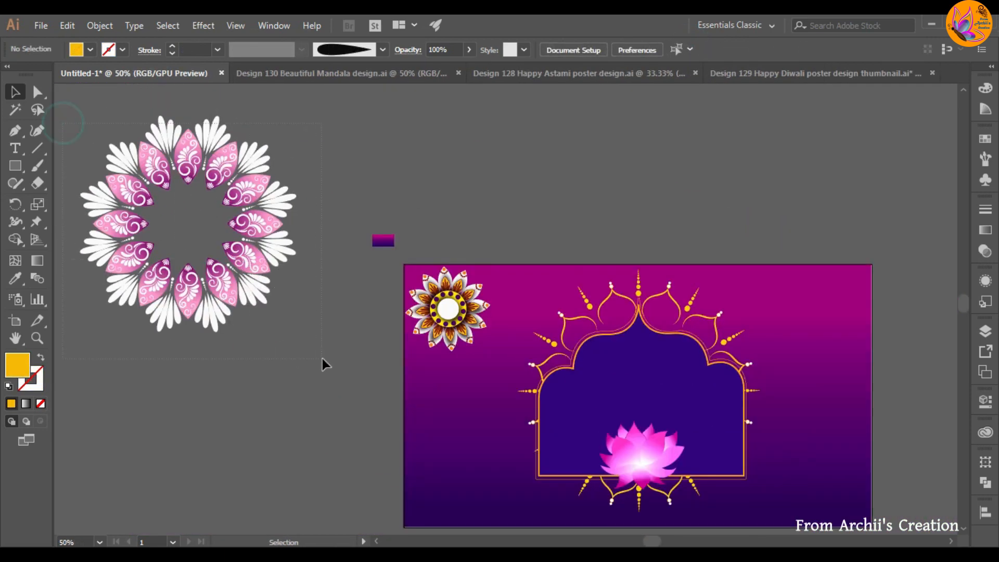
{"action": "left_click_drag", "start_coordinate": [322, 364], "coordinate": [322, 364]}
{"action": "key", "text": "Delete"}
{"action": "left_click_drag", "start_coordinate": [385, 241], "coordinate": [371, 275]}
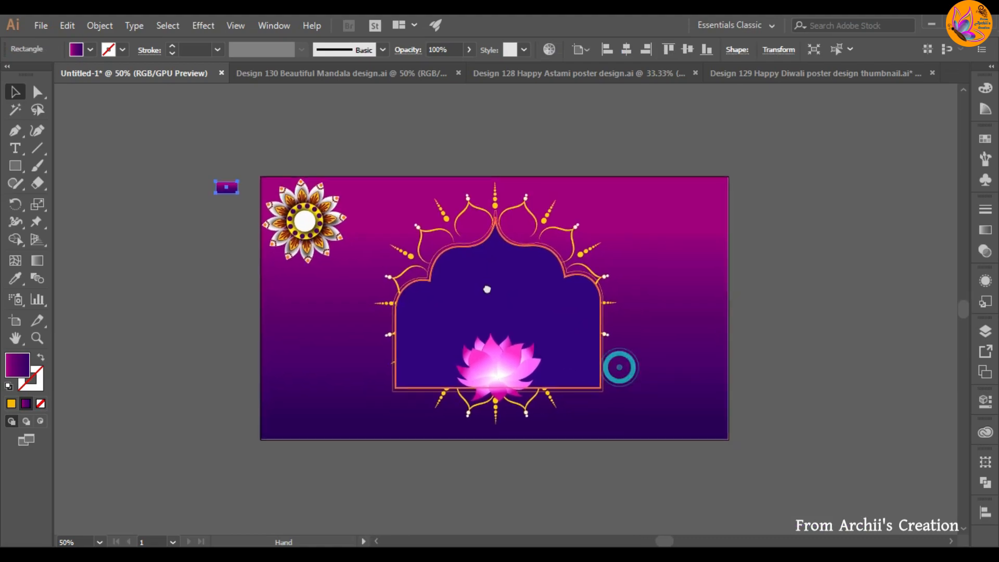
{"action": "left_click", "coordinate": [840, 355]}
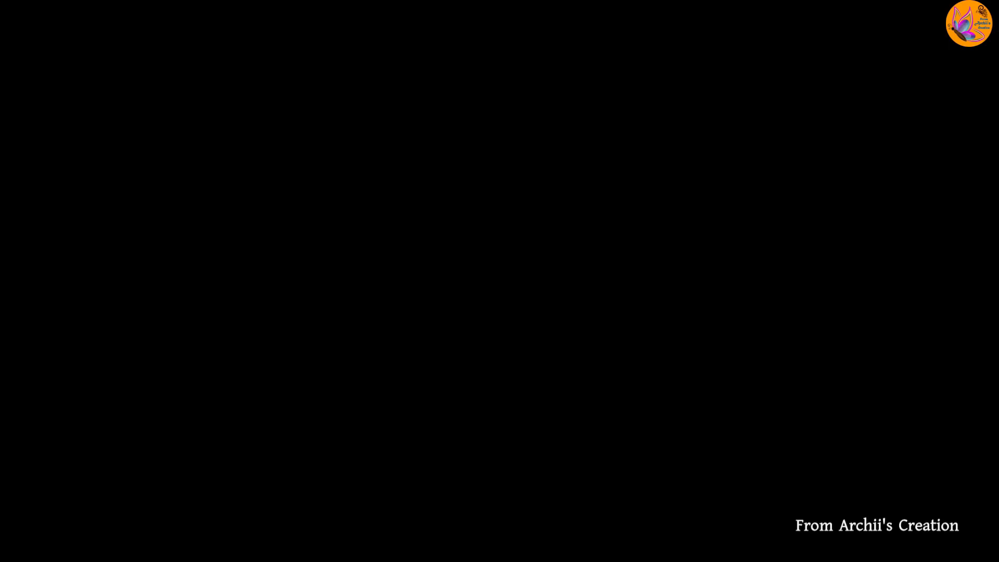
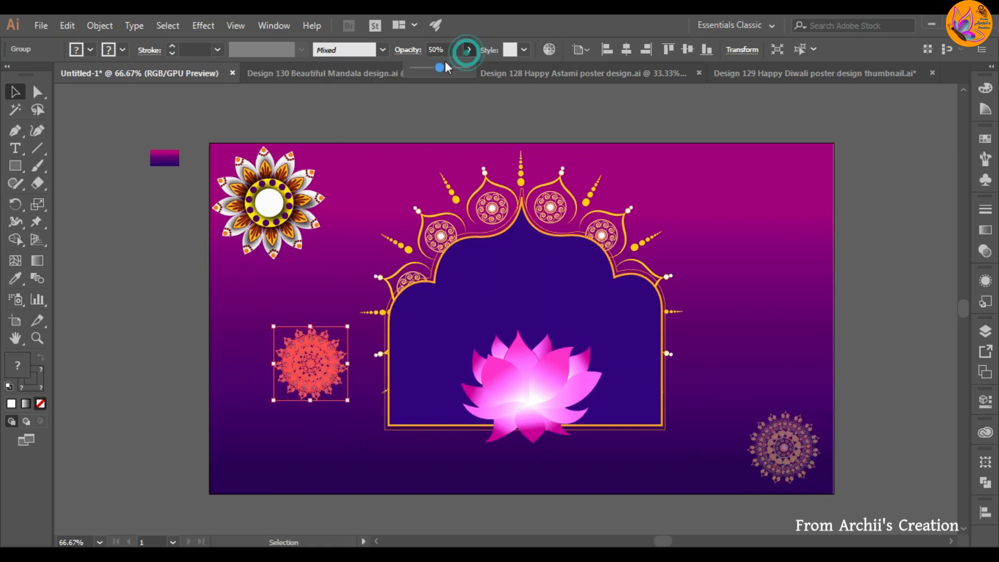
- Set the opacity of the small mandala left of the arch to 35% and copy it to the poster's upper right corner
{"action": "left_click", "coordinate": [896, 258]}
{"action": "left_click", "coordinate": [311, 367]}
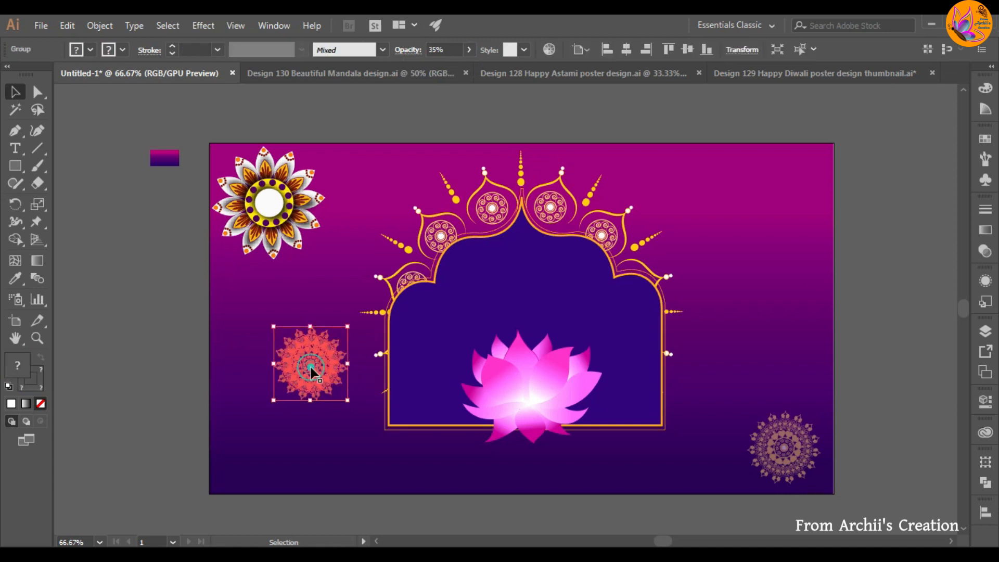
{"action": "left_click_drag", "start_coordinate": [312, 372], "coordinate": [780, 196]}
{"action": "left_click", "coordinate": [896, 221]}
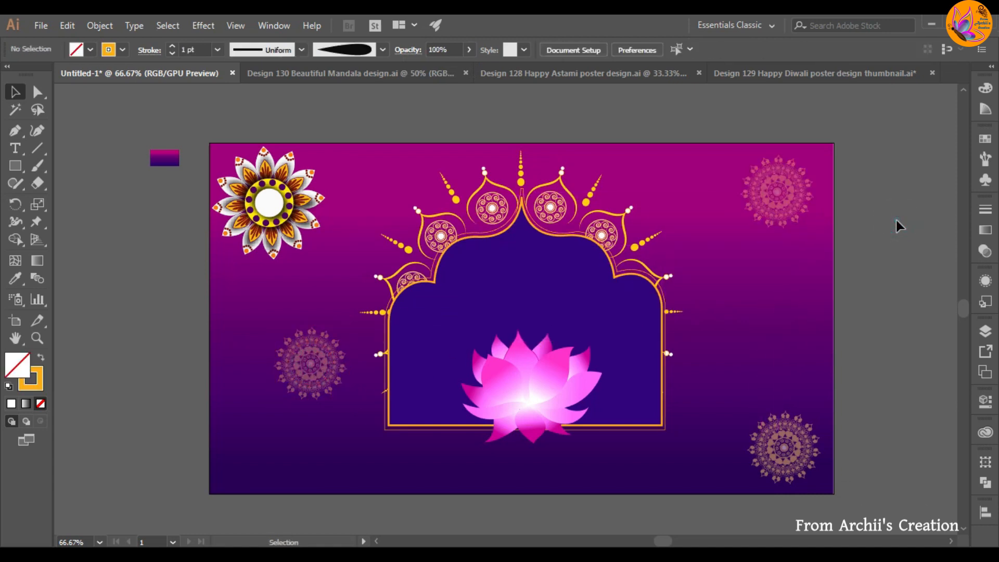
- Draw a small circle outside the artboard, left of the poster, and fill it with bright yellow
{"action": "key", "text": "l"}
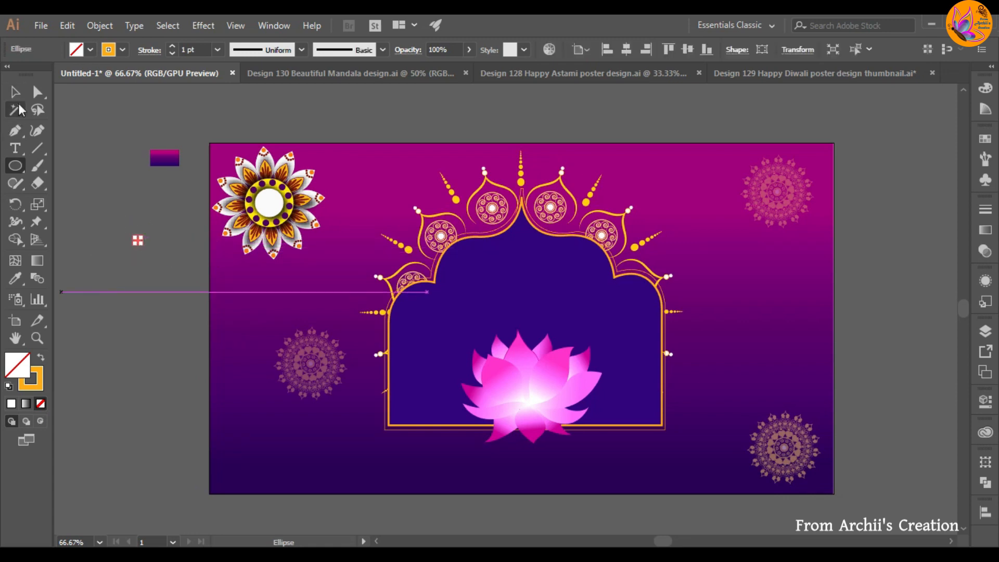
{"action": "key", "text": "v"}
{"action": "left_click", "coordinate": [134, 314]}
{"action": "left_click", "coordinate": [138, 239]}
{"action": "double_click", "coordinate": [19, 369]}
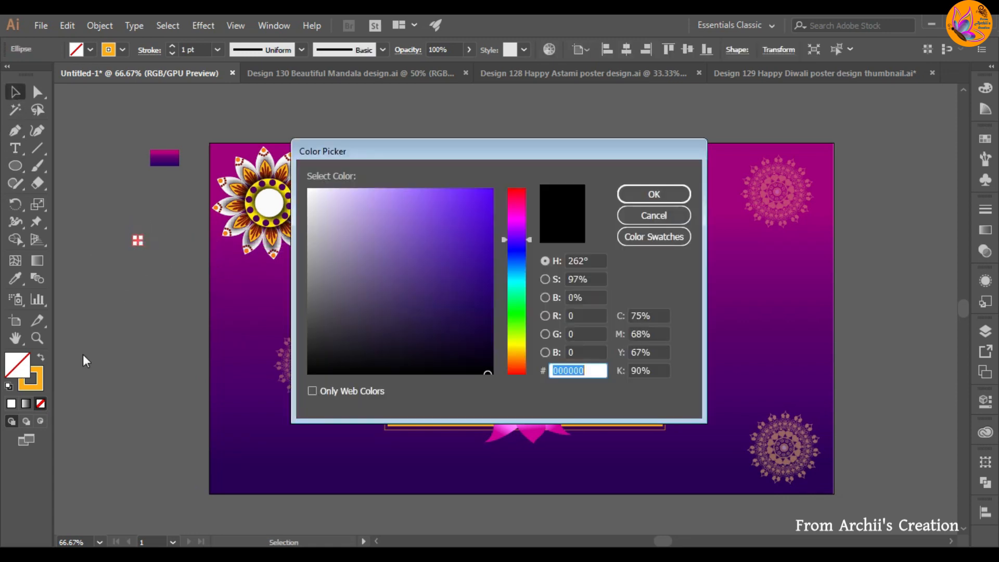
{"action": "left_click", "coordinate": [517, 346]}
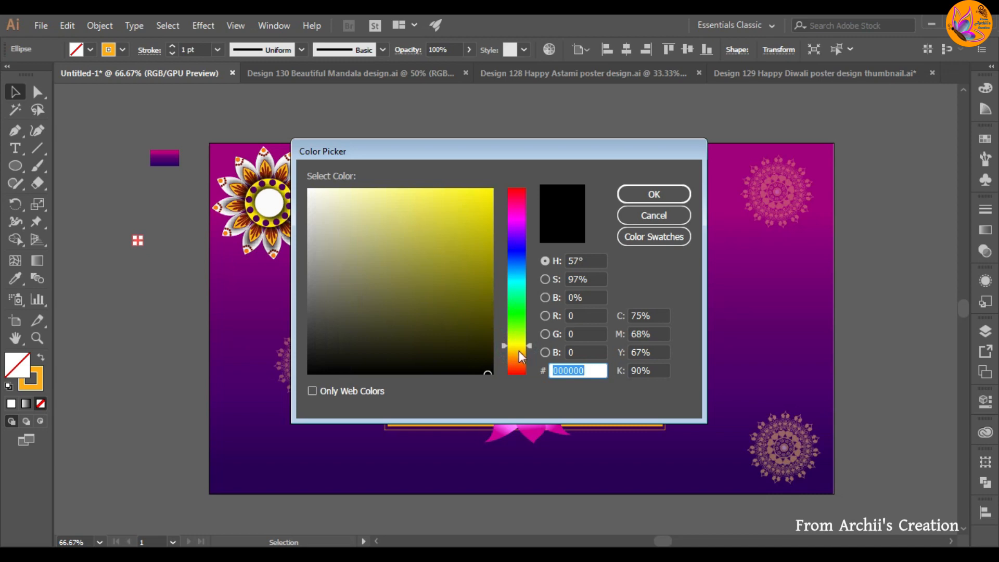
{"action": "left_click", "coordinate": [486, 192]}
{"action": "left_click", "coordinate": [650, 196]}
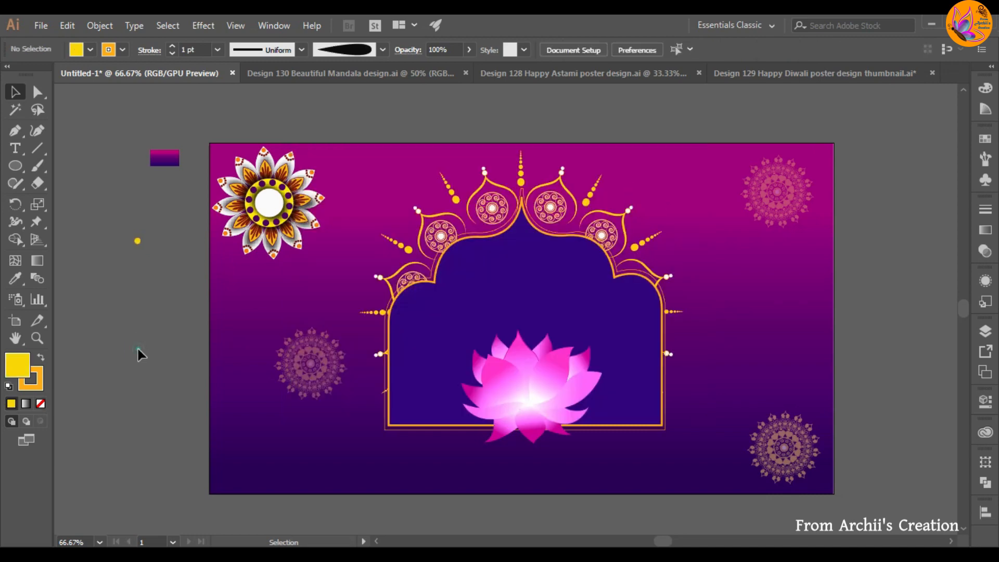
- Move the yellow dot onto the poster and duplicate it into three dots of different sizes between the flower and the faded mandala
{"action": "scroll", "coordinate": [127, 317], "scroll_direction": "up", "scroll_amount": 1}
{"action": "left_click_drag", "start_coordinate": [141, 202], "coordinate": [419, 270]}
{"action": "left_click", "coordinate": [185, 276]}
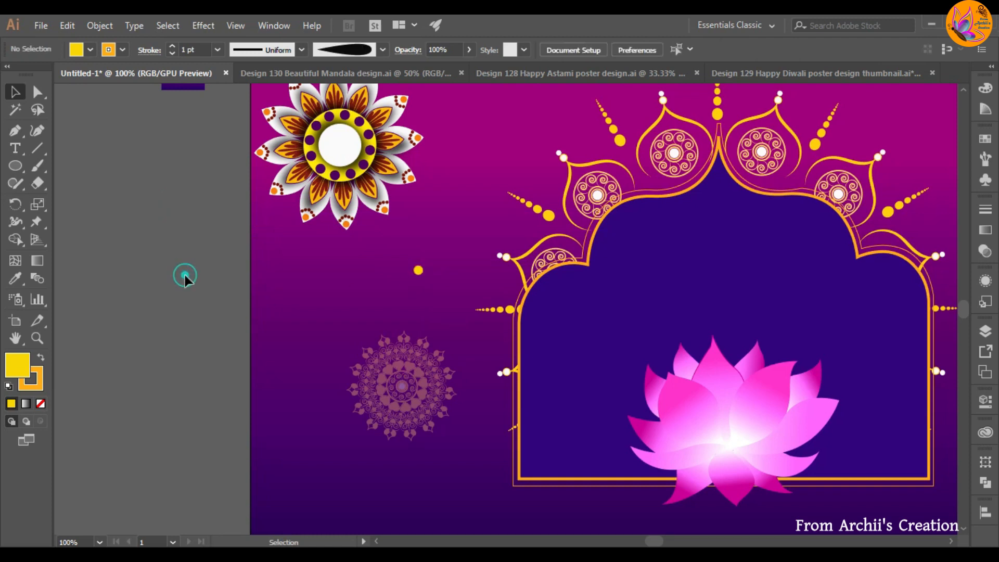
{"action": "left_click", "coordinate": [420, 271]}
{"action": "left_click", "coordinate": [213, 269]}
{"action": "left_click_drag", "start_coordinate": [416, 268], "coordinate": [345, 277]}
{"action": "left_click", "coordinate": [137, 324]}
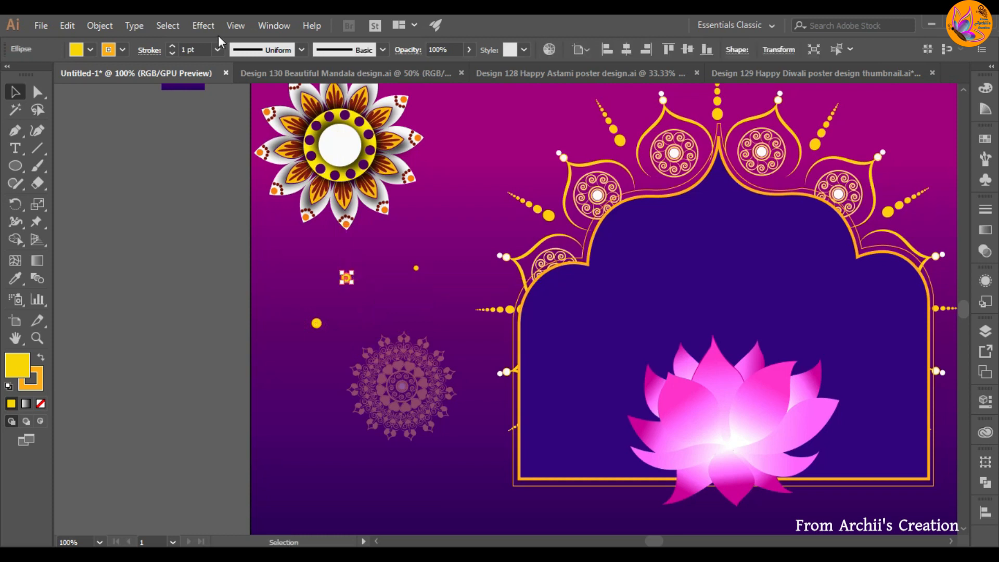
- Apply a Gaussian Blur with a radius of 5.3 pixels to the dot below the flower
{"action": "left_click", "coordinate": [203, 26]}
{"action": "mouse_move", "coordinate": [228, 269]}
{"action": "left_click", "coordinate": [412, 271]}
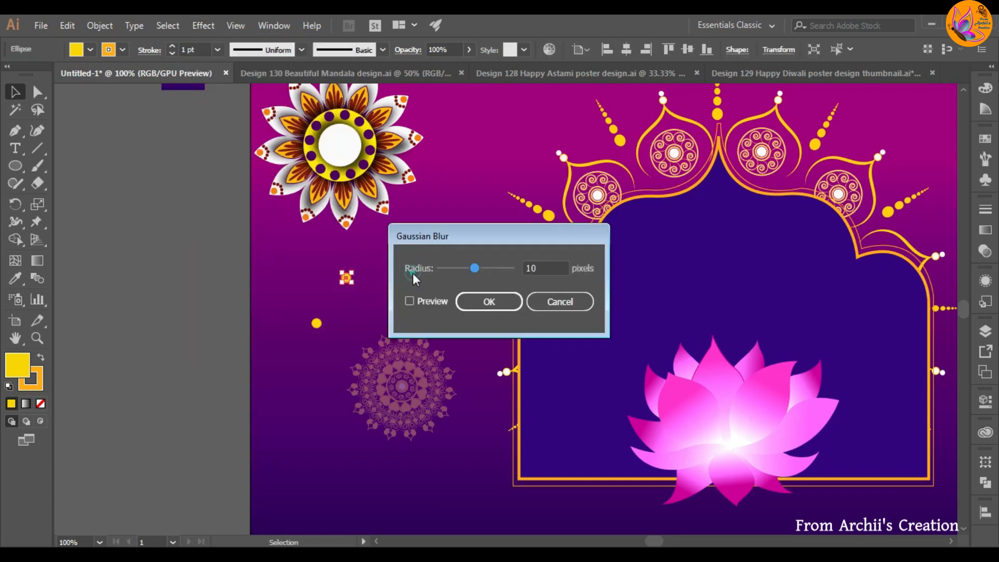
{"action": "left_click", "coordinate": [464, 268]}
{"action": "left_click", "coordinate": [458, 268]}
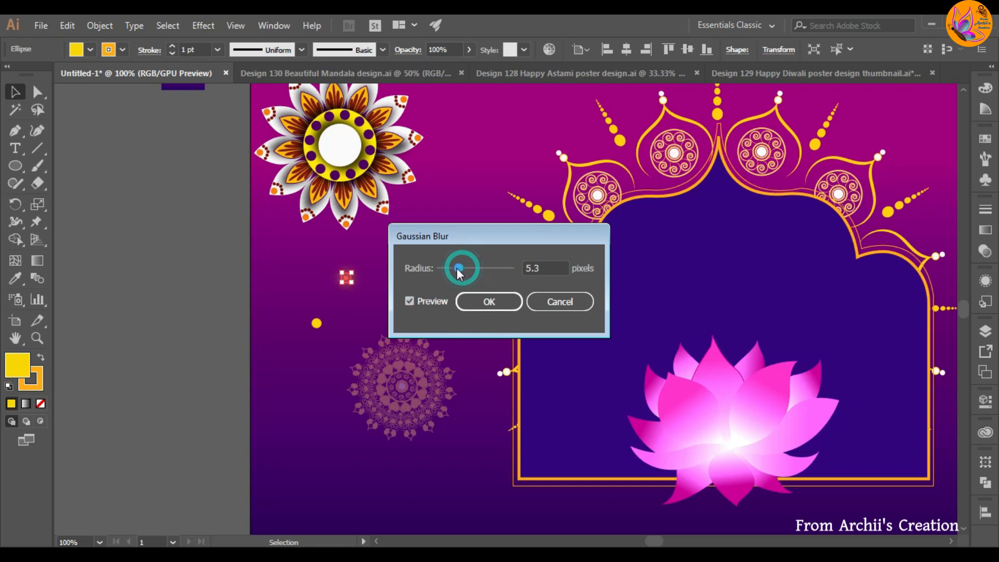
{"action": "left_click", "coordinate": [480, 301]}
{"action": "left_click", "coordinate": [247, 279]}
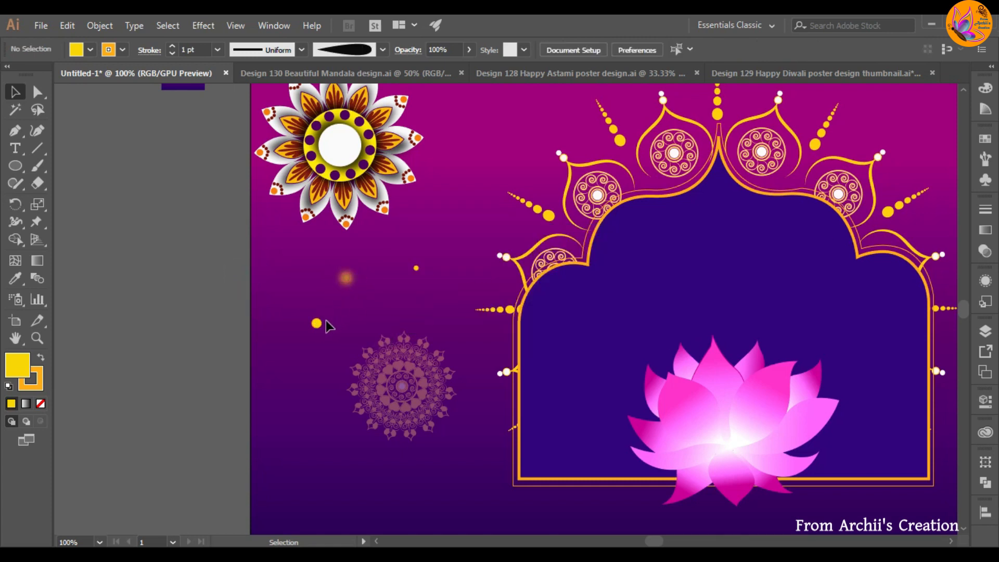
- Place a copy of the small yellow dot at the centre of the blurred dot and group the two
{"action": "left_click_drag", "start_coordinate": [416, 271], "coordinate": [352, 286]}
{"action": "left_click", "coordinate": [170, 279]}
{"action": "right_click", "coordinate": [352, 286]}
{"action": "left_click", "coordinate": [394, 348]}
{"action": "left_click", "coordinate": [246, 281]}
{"action": "scroll", "coordinate": [438, 319], "scroll_direction": "down", "scroll_amount": 1}
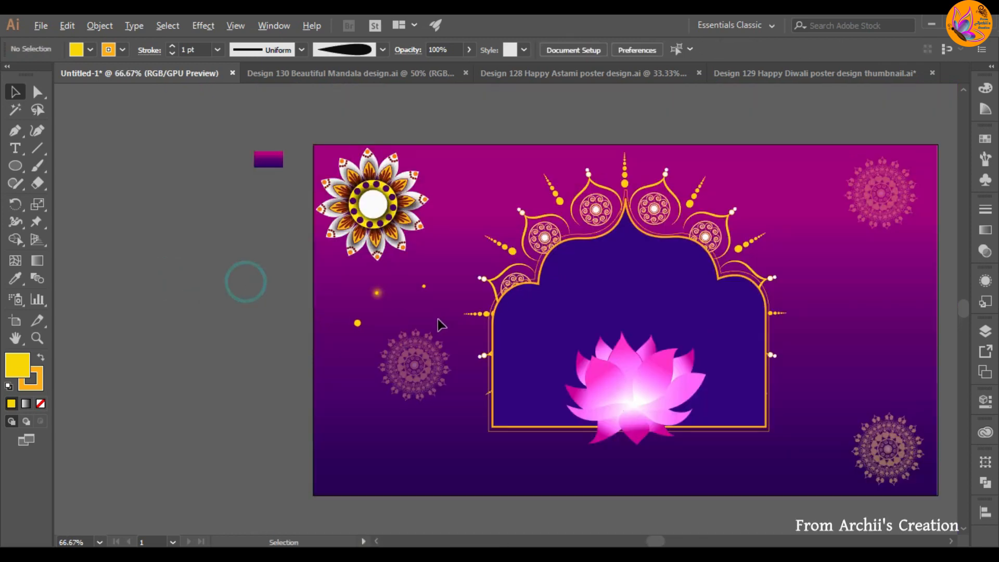
- Copy the glowing dot between the arch and the upper right mandala, and the larger yellow dot to the right of the arch
{"action": "left_click_drag", "start_coordinate": [357, 325], "coordinate": [792, 191]}
{"action": "left_click", "coordinate": [259, 117]}
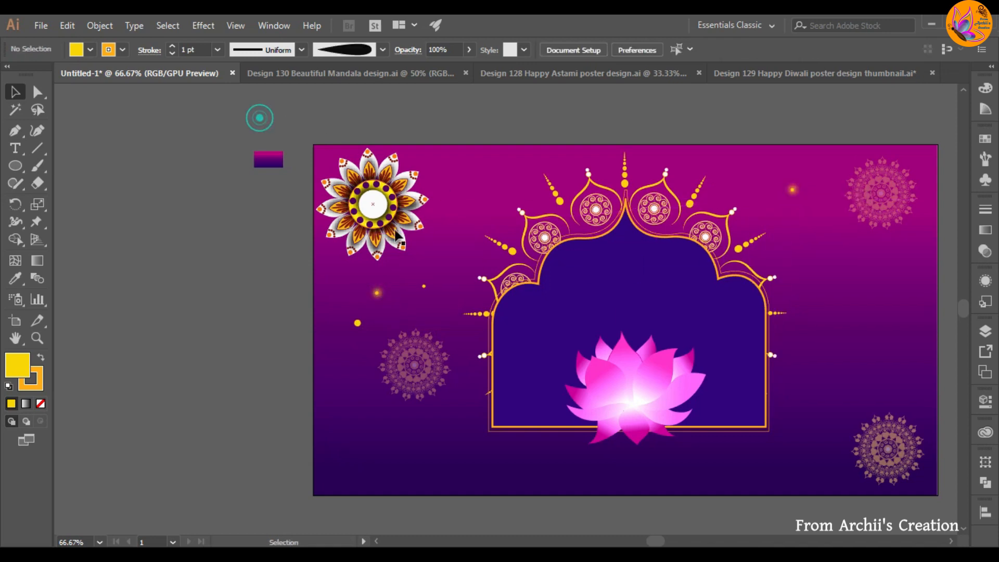
{"action": "left_click_drag", "start_coordinate": [357, 324], "coordinate": [873, 291]}
{"action": "left_click", "coordinate": [272, 375]}
{"action": "left_click", "coordinate": [283, 291]}
- Copy the smallest yellow dot beside the arch's left ornaments and to two spots above the lower right mandala
{"action": "left_click", "coordinate": [423, 284]}
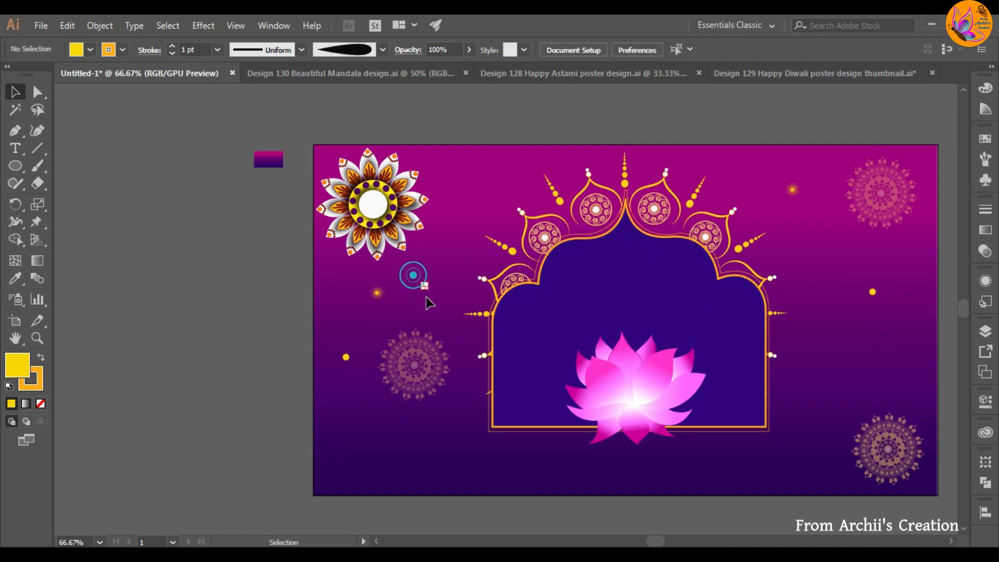
{"action": "scroll", "coordinate": [424, 287], "scroll_direction": "up", "scroll_amount": 6}
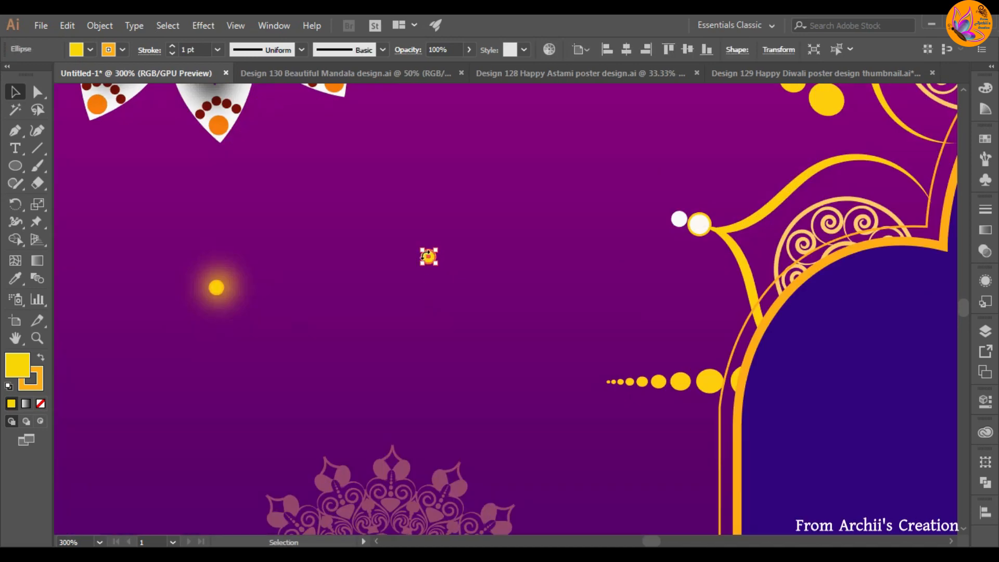
{"action": "scroll", "coordinate": [427, 255], "scroll_direction": "up", "scroll_amount": 2}
{"action": "left_click_drag", "start_coordinate": [431, 253], "coordinate": [783, 180]}
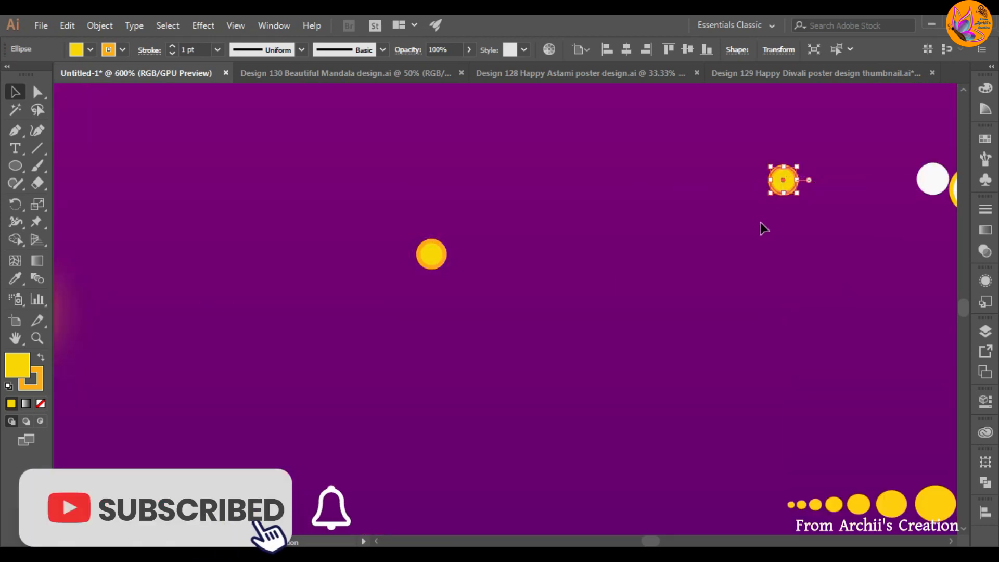
{"action": "scroll", "coordinate": [760, 223], "scroll_direction": "down", "scroll_amount": 8}
{"action": "scroll", "coordinate": [366, 285], "scroll_direction": "up", "scroll_amount": 3}
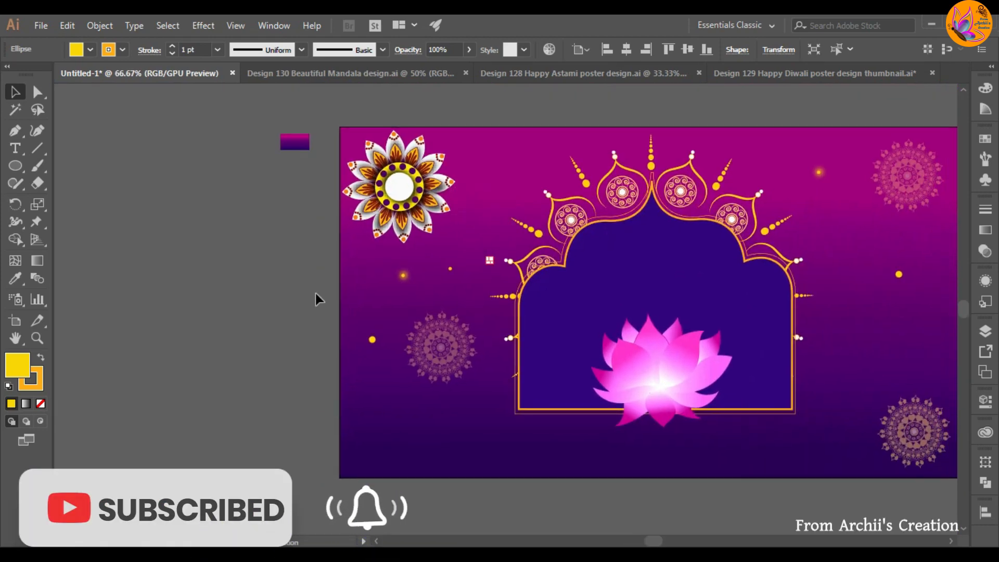
{"action": "left_click", "coordinate": [245, 307]}
{"action": "left_click_drag", "start_coordinate": [451, 271], "coordinate": [765, 352]}
{"action": "left_click", "coordinate": [840, 448]}
{"action": "left_click", "coordinate": [857, 374]}
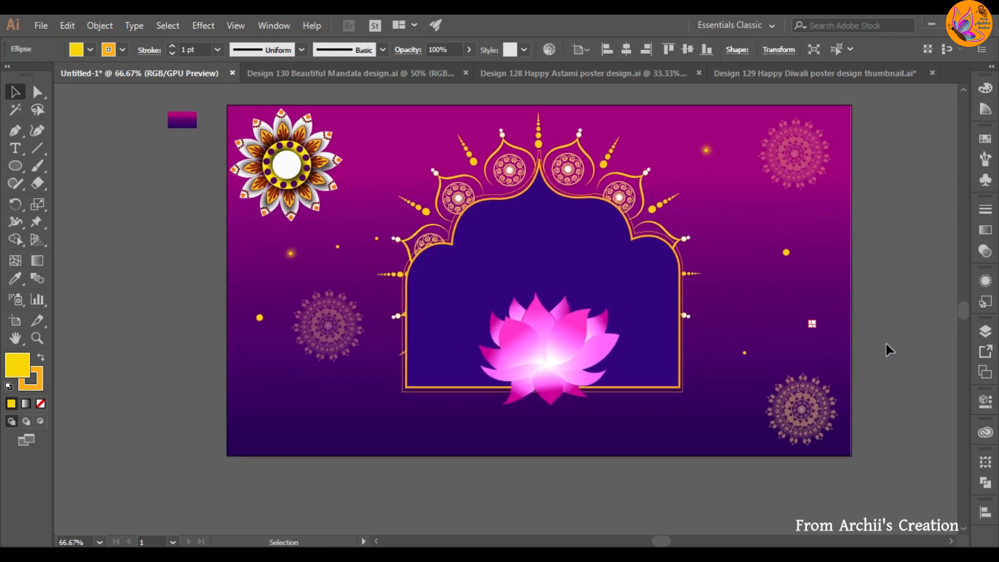
{"action": "left_click", "coordinate": [880, 341]}
- Scatter more copies of the glowing and plain yellow dots over the rest of the poster background
{"action": "left_click_drag", "start_coordinate": [290, 255], "coordinate": [372, 136]}
{"action": "left_click", "coordinate": [154, 219]}
{"action": "left_click_drag", "start_coordinate": [291, 254], "coordinate": [818, 216]}
{"action": "left_click", "coordinate": [162, 331]}
{"action": "left_click", "coordinate": [139, 299]}
{"action": "left_click_drag", "start_coordinate": [812, 410], "coordinate": [754, 411]}
{"action": "left_click", "coordinate": [895, 370]}
{"action": "left_click_drag", "start_coordinate": [812, 136], "coordinate": [823, 134]}
{"action": "left_click", "coordinate": [867, 242]}
{"action": "left_click_drag", "start_coordinate": [744, 294], "coordinate": [834, 437]}
{"action": "left_click_drag", "start_coordinate": [259, 318], "coordinate": [262, 359]}
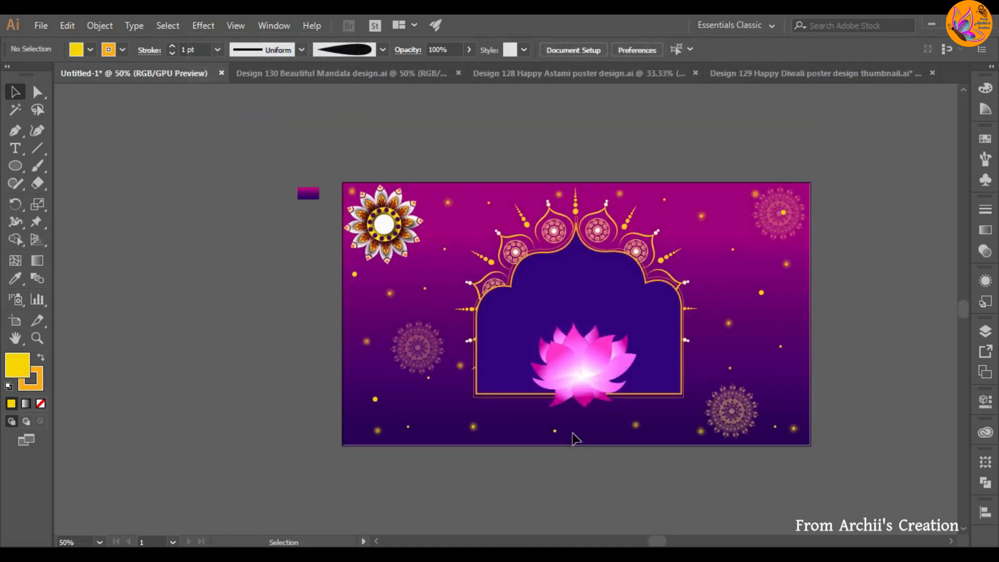
- Copy the lit oil lamp from the Design 129 Happy Diwali thumbnail document and paste it left of this poster
{"action": "left_click", "coordinate": [806, 79]}
{"action": "left_click", "coordinate": [281, 436]}
{"action": "right_click", "coordinate": [274, 440]}
{"action": "left_click", "coordinate": [312, 329]}
{"action": "left_click", "coordinate": [113, 323]}
{"action": "left_click", "coordinate": [263, 431]}
{"action": "key", "text": "ctrl+c"}
{"action": "left_click", "coordinate": [122, 69]}
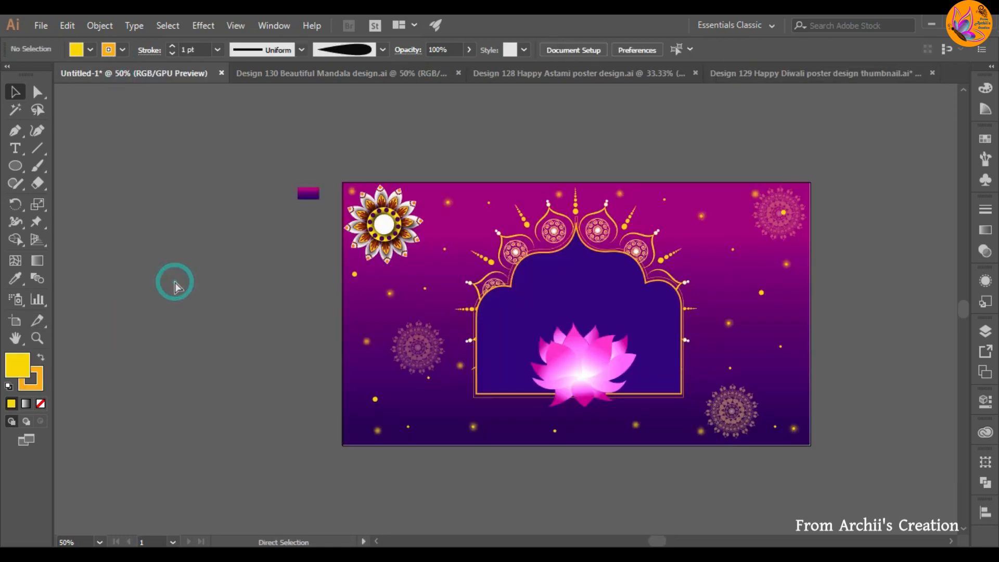
{"action": "key", "text": "ctrl+v"}
{"action": "left_click_drag", "start_coordinate": [520, 327], "coordinate": [238, 279]}
- Move the ring of ornaments from around the arch to the empty area left of the poster
{"action": "left_click", "coordinate": [218, 281]}
{"action": "left_click_drag", "start_coordinate": [488, 259], "coordinate": [224, 338]}
{"action": "scroll", "coordinate": [513, 245], "scroll_direction": "down", "scroll_amount": 1}
{"action": "left_click", "coordinate": [771, 313]}
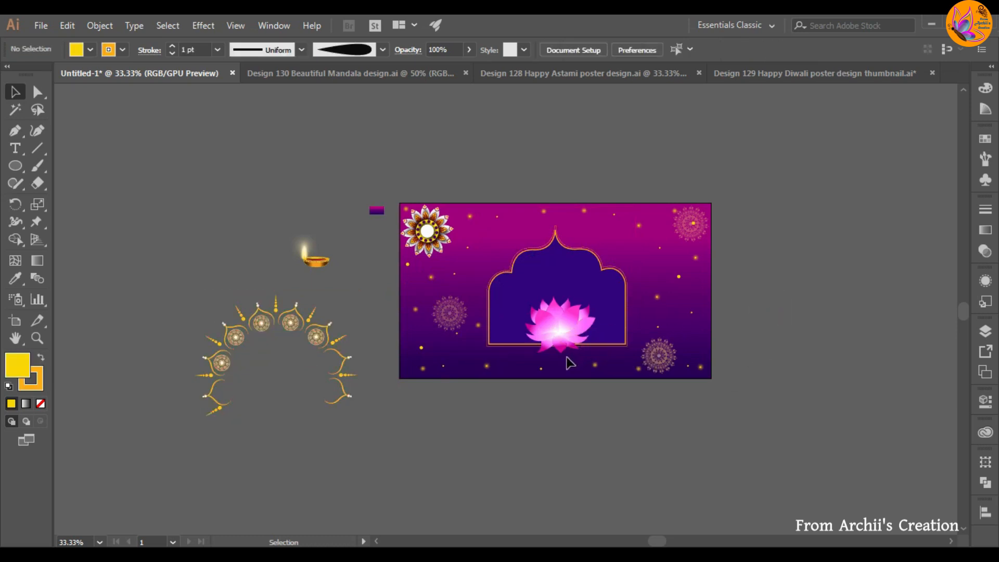
- Ungroup the arch and lotus artwork into separately selectable objects
{"action": "left_click", "coordinate": [557, 339]}
{"action": "left_click_drag", "start_coordinate": [557, 339], "coordinate": [564, 336]}
{"action": "right_click", "coordinate": [564, 335]}
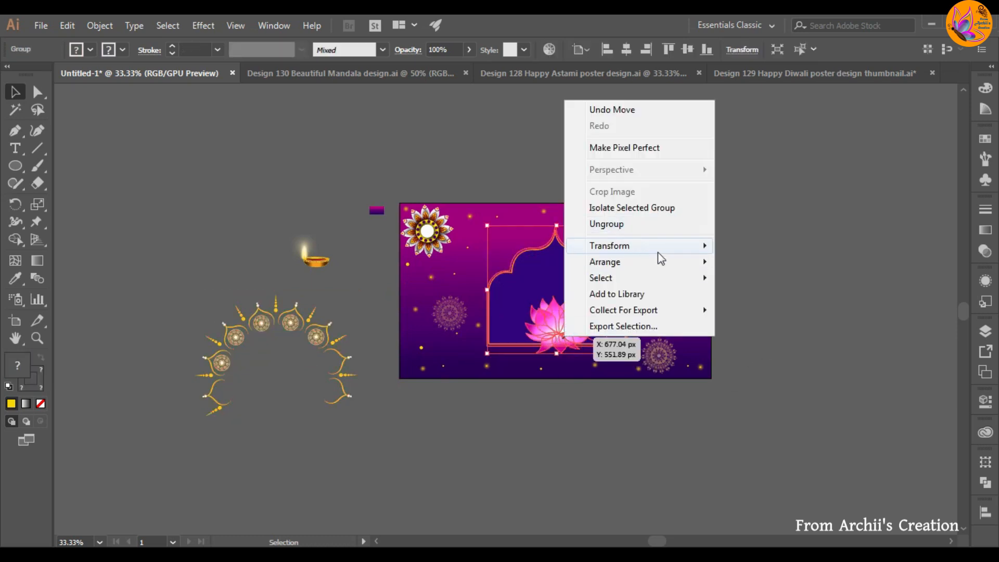
{"action": "left_click", "coordinate": [803, 284]}
{"action": "left_click", "coordinate": [569, 321]}
{"action": "right_click", "coordinate": [569, 321]}
{"action": "left_click", "coordinate": [604, 212]}
{"action": "left_click", "coordinate": [852, 308]}
- Move the grouped lotus and arch off the poster to its right and delete the leftover ornament pieces
{"action": "left_click", "coordinate": [562, 338]}
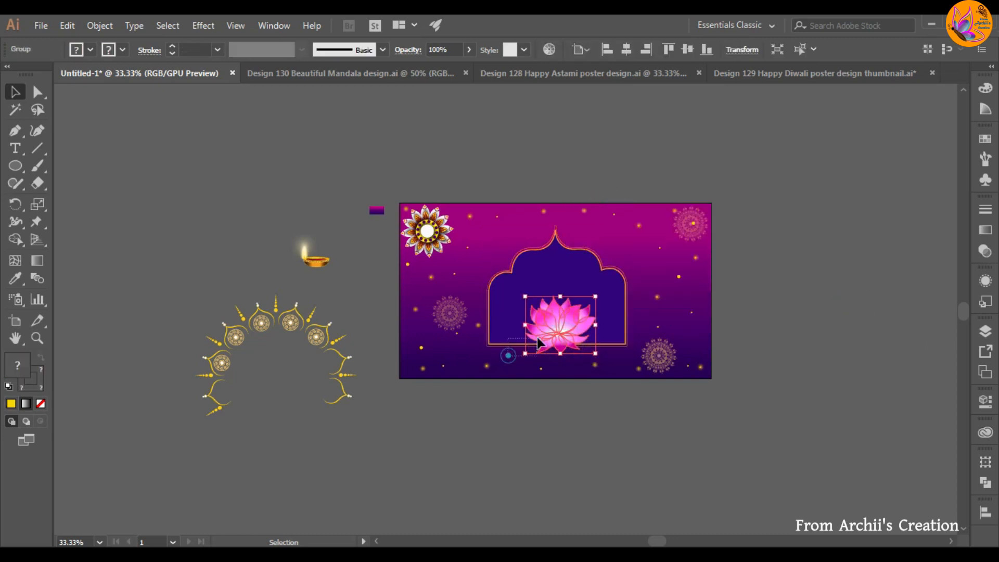
{"action": "left_click", "coordinate": [533, 343], "text": "shift"}
{"action": "right_click", "coordinate": [544, 329]}
{"action": "left_click", "coordinate": [593, 223]}
{"action": "left_click_drag", "start_coordinate": [544, 337], "coordinate": [831, 278]}
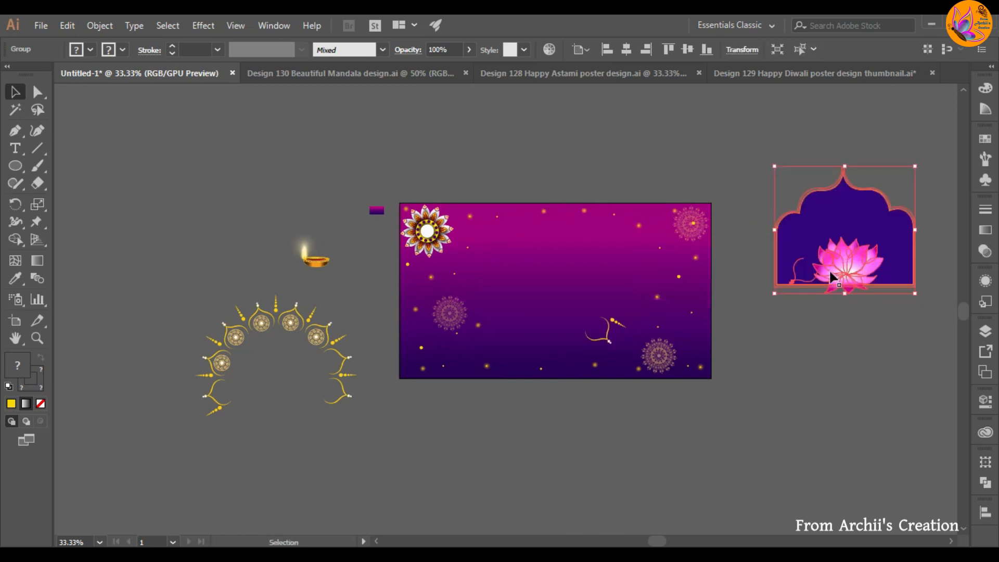
{"action": "left_click", "coordinate": [630, 352]}
{"action": "key", "text": "Delete"}
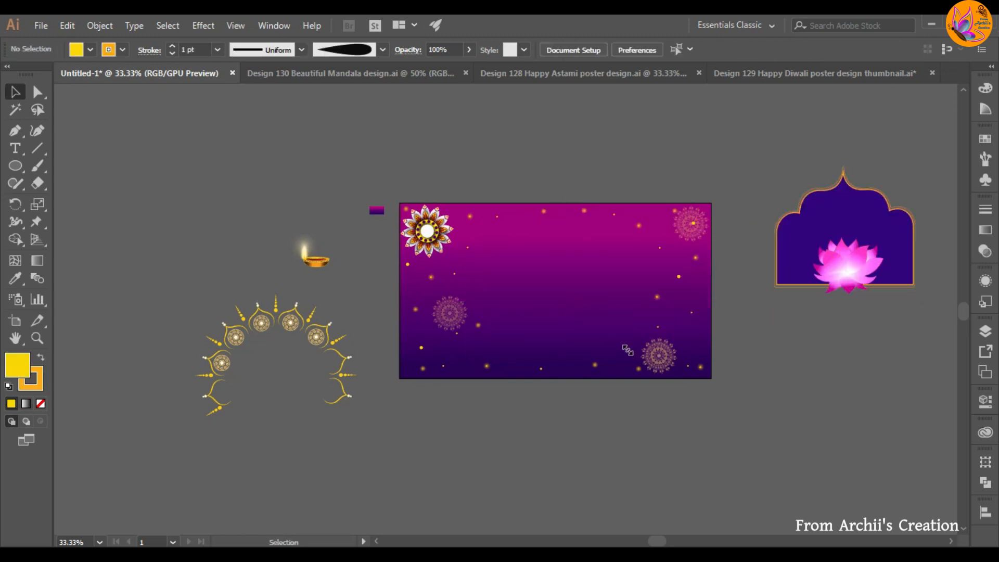
- Centre the arch and lotus group horizontally and vertically on the artboard and put the ornament ring back around it
{"action": "left_click", "coordinate": [858, 266]}
{"action": "left_click", "coordinate": [626, 49]}
{"action": "left_click", "coordinate": [687, 49]}
{"action": "left_click", "coordinate": [820, 116]}
{"action": "key", "text": "ctrl+1"}
- Ungroup the arch ornaments and move the leftmost spiral mandala to the poster's lower left corner
{"action": "left_click", "coordinate": [338, 283]}
{"action": "right_click", "coordinate": [339, 283]}
{"action": "left_click", "coordinate": [374, 405]}
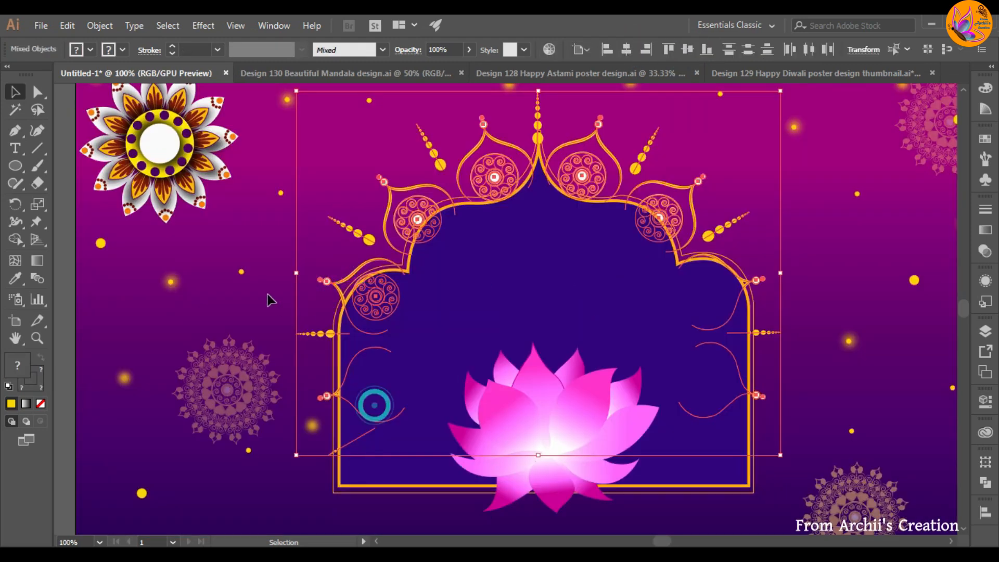
{"action": "left_click", "coordinate": [268, 295]}
- Delete the beaded ornaments and dotted rays along the lower left and lower right sides of the arch
{"action": "left_click", "coordinate": [336, 284]}
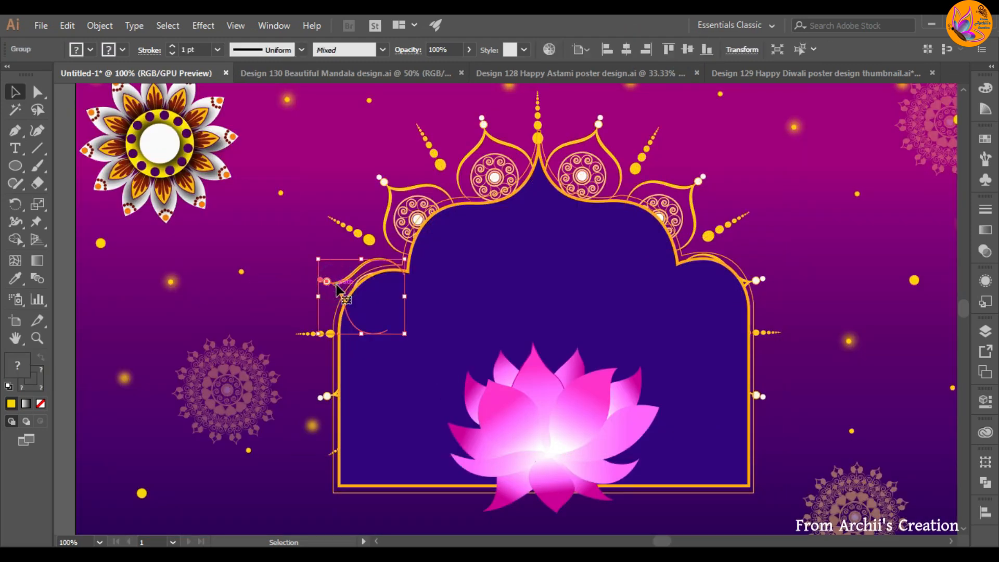
{"action": "key", "text": "Delete"}
{"action": "left_click", "coordinate": [318, 336]}
{"action": "key", "text": "Delete"}
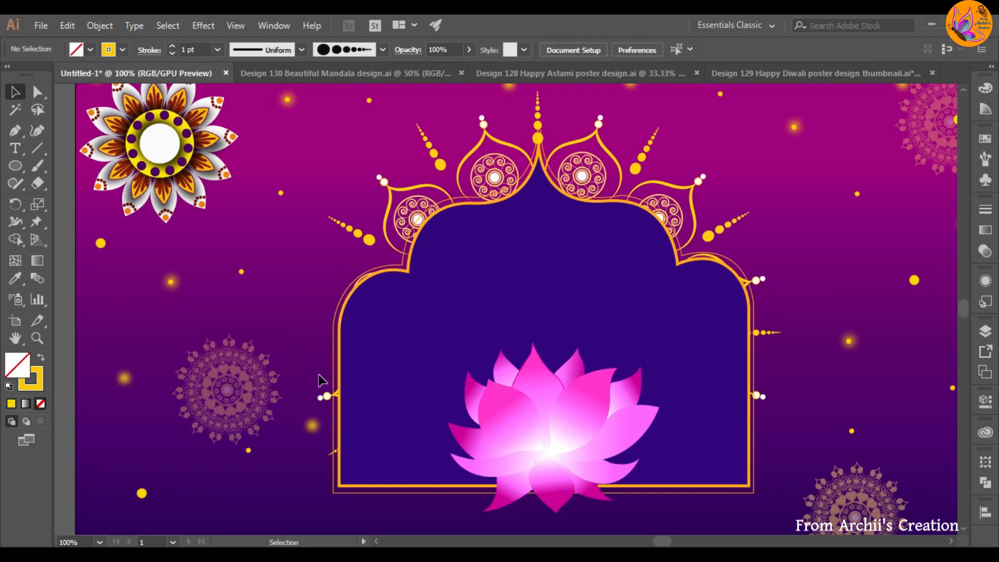
{"action": "left_click", "coordinate": [325, 401]}
{"action": "key", "text": "Delete"}
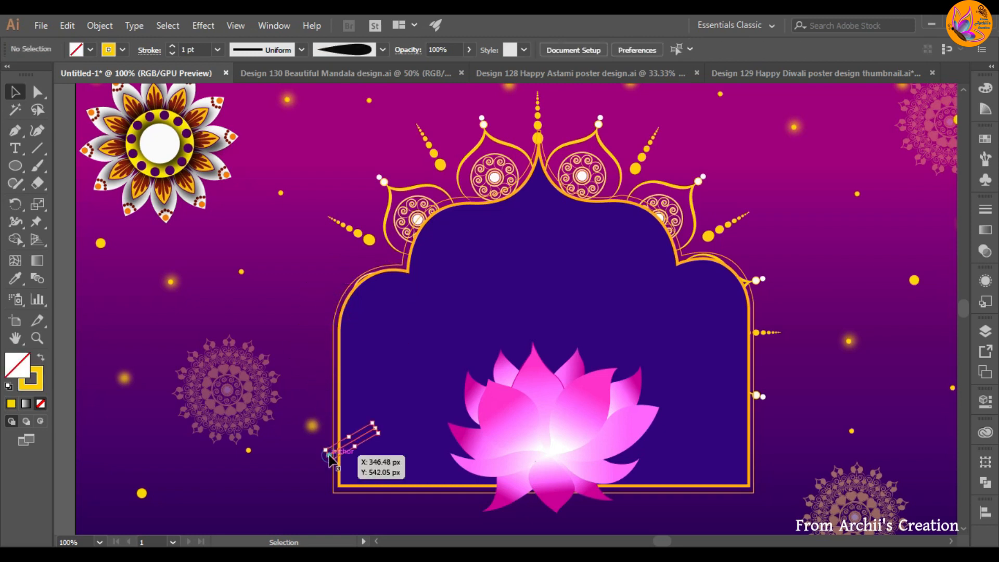
{"action": "left_click", "coordinate": [763, 281]}
{"action": "key", "text": "Delete"}
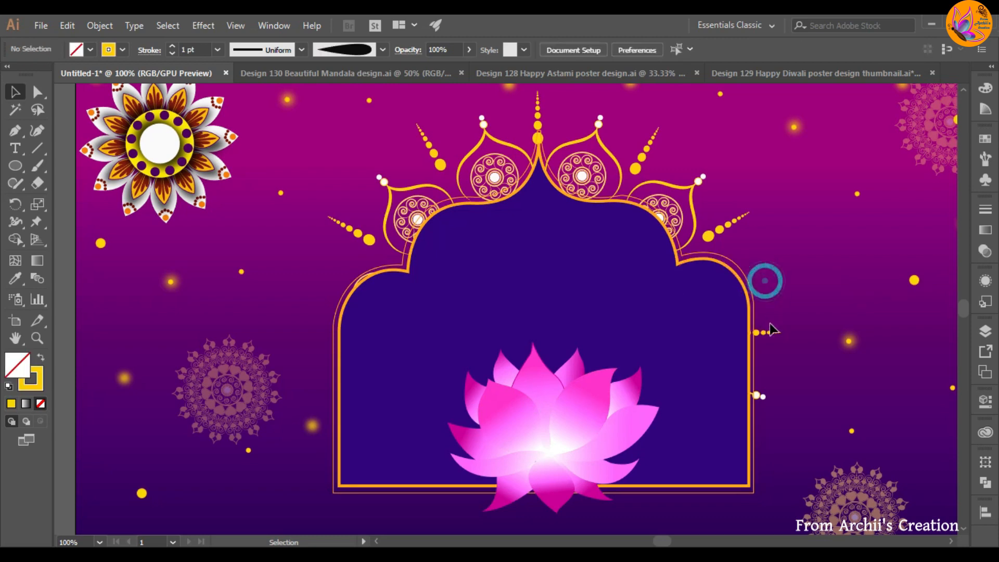
{"action": "left_click", "coordinate": [758, 397]}
{"action": "key", "text": "Delete"}
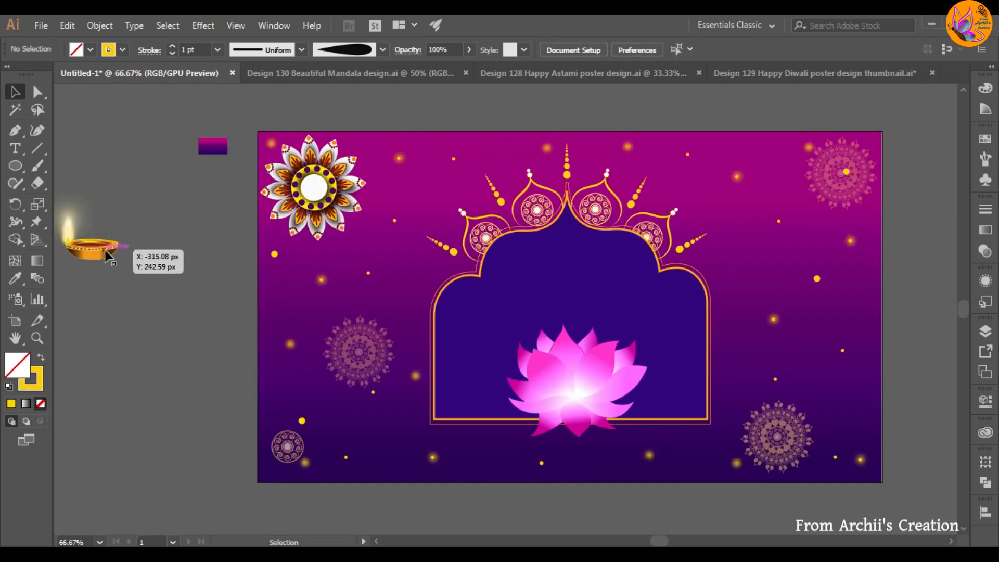
- Place oil lamps left of, inside and right of the arch, and mirror the right one so its flame faces outward
{"action": "left_click_drag", "start_coordinate": [106, 250], "coordinate": [779, 263]}
{"action": "left_click", "coordinate": [901, 267]}
{"action": "right_click", "coordinate": [779, 261]}
{"action": "mouse_move", "coordinate": [825, 405]}
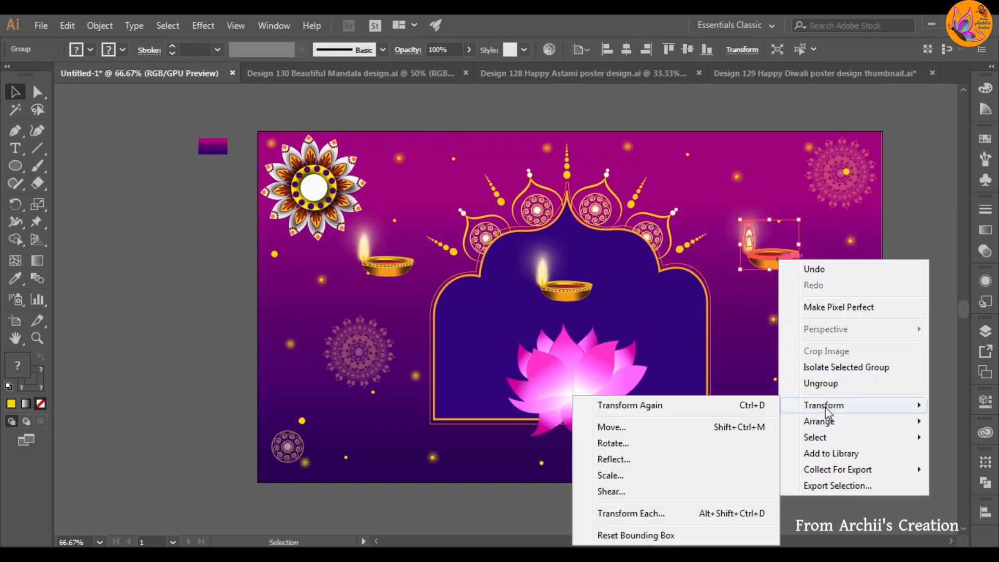
{"action": "left_click", "coordinate": [619, 461]}
{"action": "left_click", "coordinate": [503, 379]}
{"action": "left_click", "coordinate": [931, 315]}
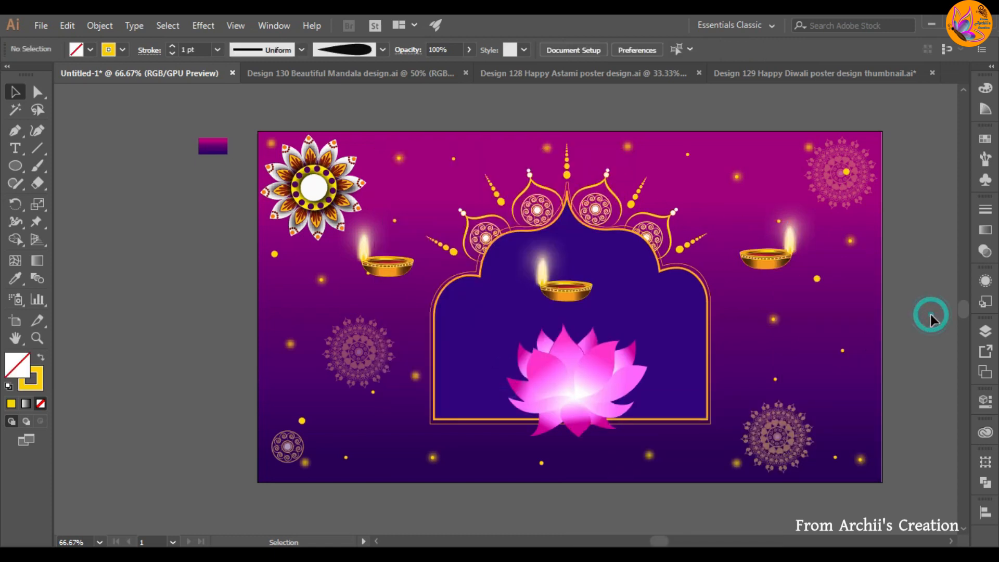
- Draw a vertical yellow line from the poster's upper edge down to the lamp left of the arch
{"action": "left_click", "coordinate": [36, 149]}
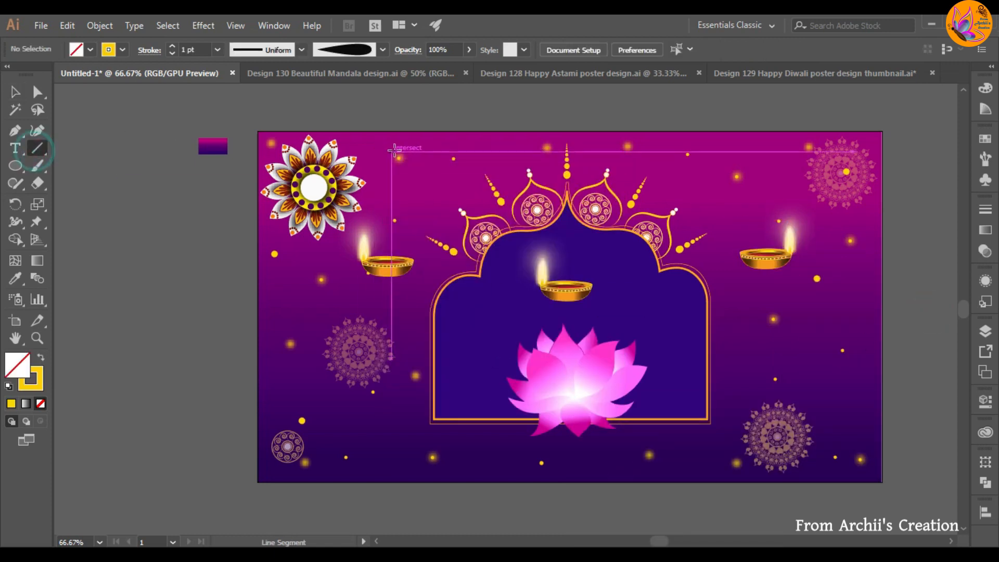
{"action": "left_click_drag", "start_coordinate": [385, 130], "coordinate": [406, 254]}
{"action": "left_click", "coordinate": [15, 93]}
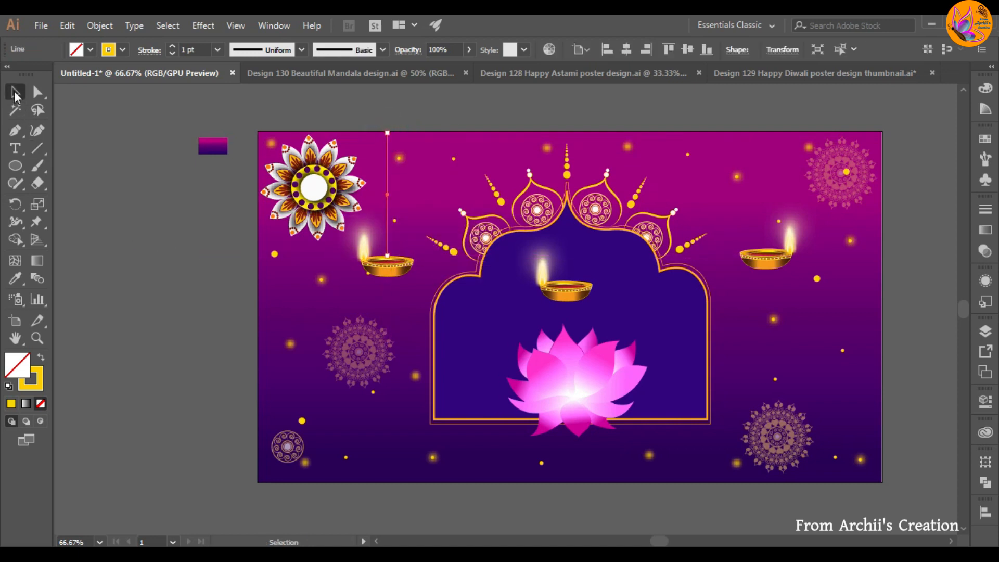
- Give the line a 2 pt dashed stroke with round caps and round corners
{"action": "left_click", "coordinate": [149, 51]}
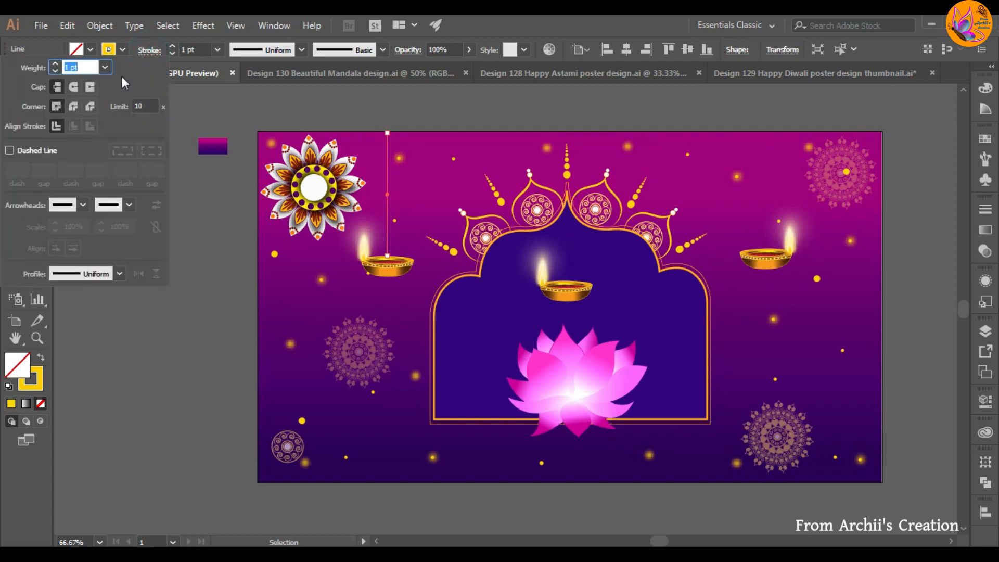
{"action": "left_click", "coordinate": [9, 151]}
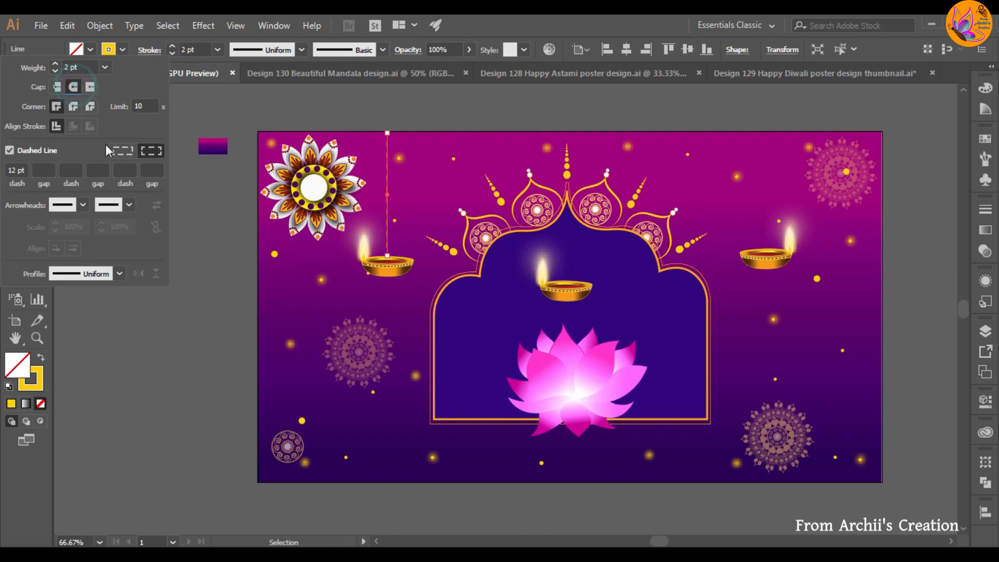
{"action": "left_click", "coordinate": [72, 107]}
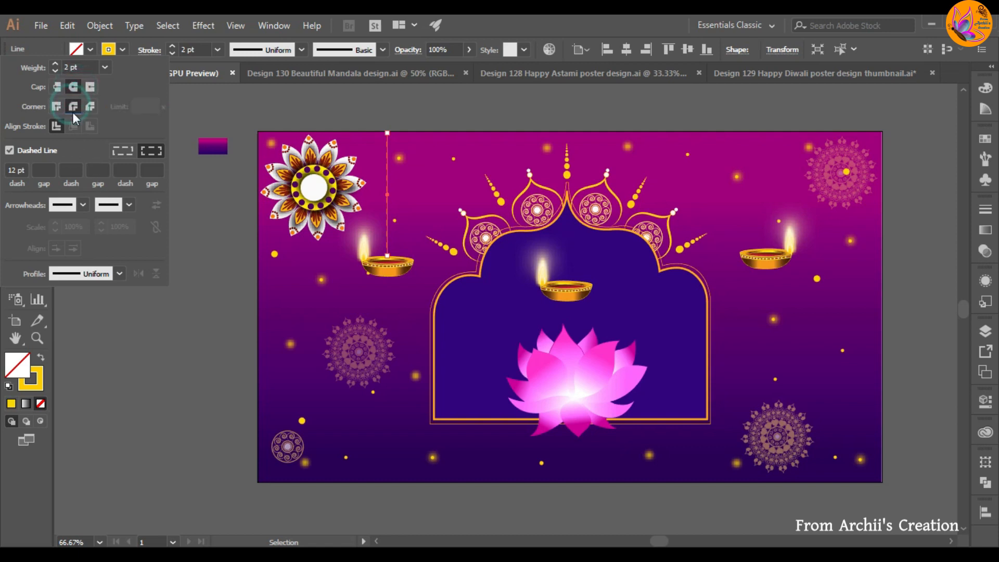
{"action": "left_click", "coordinate": [56, 62]}
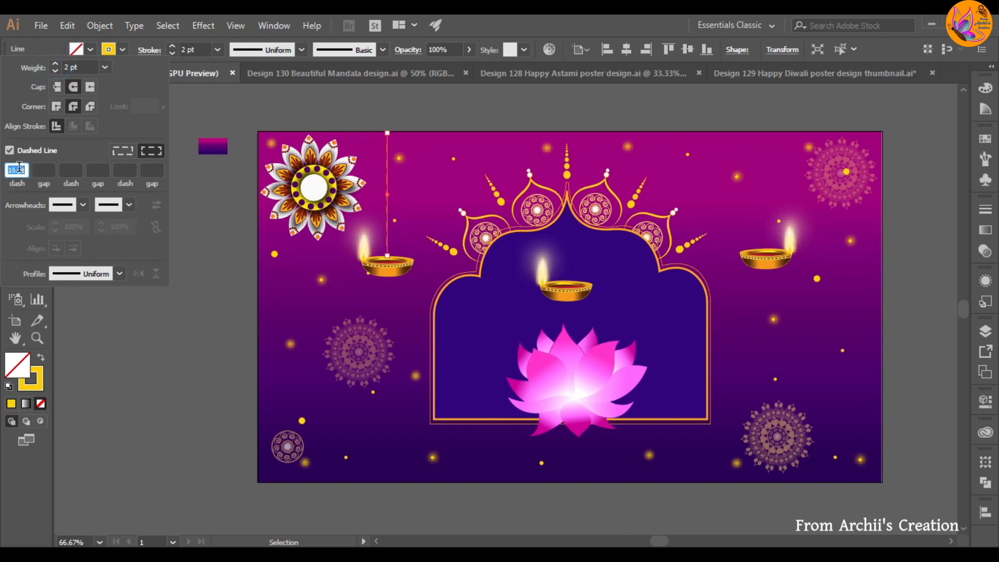
{"action": "left_click", "coordinate": [218, 273]}
- Copy the dashed line so that it hangs above the lamp right of the arch
{"action": "left_click", "coordinate": [388, 235]}
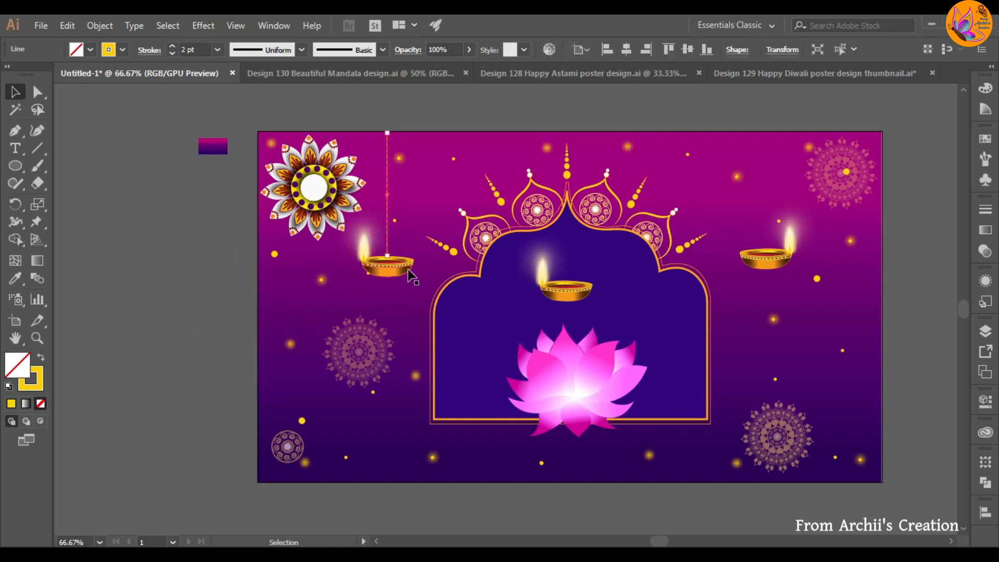
{"action": "left_click_drag", "start_coordinate": [390, 241], "coordinate": [766, 239]}
{"action": "left_click", "coordinate": [154, 255]}
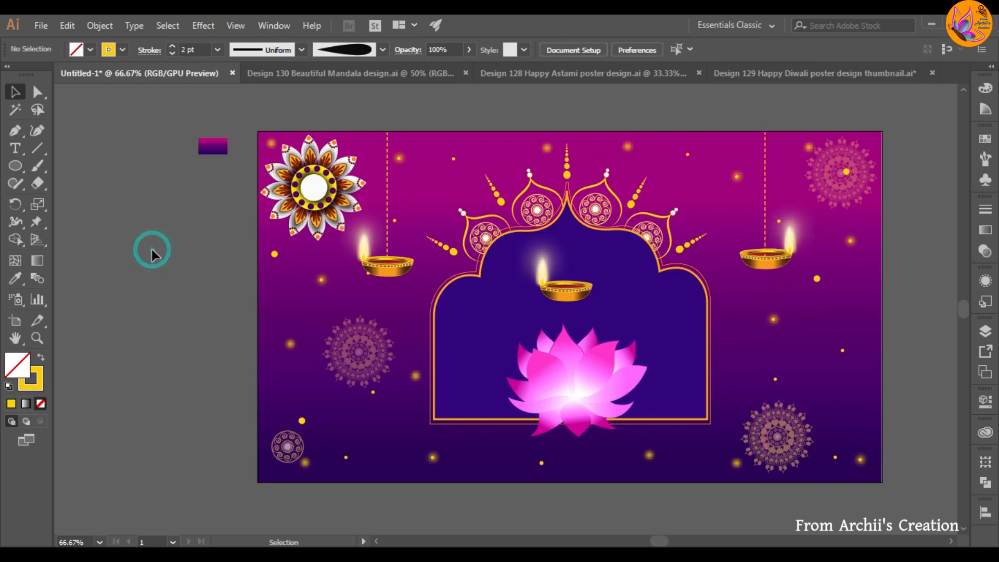
- Copy the right lamp and its dashed line near the poster's right edge, lengthen the line to reach the lamp, and group them
{"action": "left_click_drag", "start_coordinate": [767, 270], "coordinate": [840, 308]}
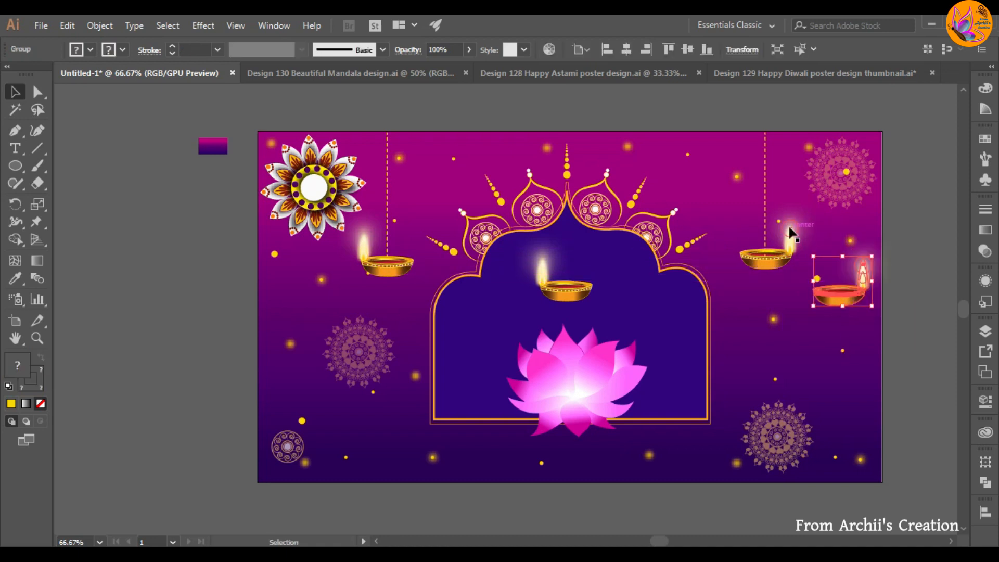
{"action": "left_click_drag", "start_coordinate": [764, 205], "coordinate": [839, 203]}
{"action": "left_click_drag", "start_coordinate": [837, 258], "coordinate": [838, 288]}
{"action": "left_click_drag", "start_coordinate": [874, 321], "coordinate": [836, 270]}
{"action": "right_click", "coordinate": [836, 271]}
{"action": "left_click", "coordinate": [873, 361]}
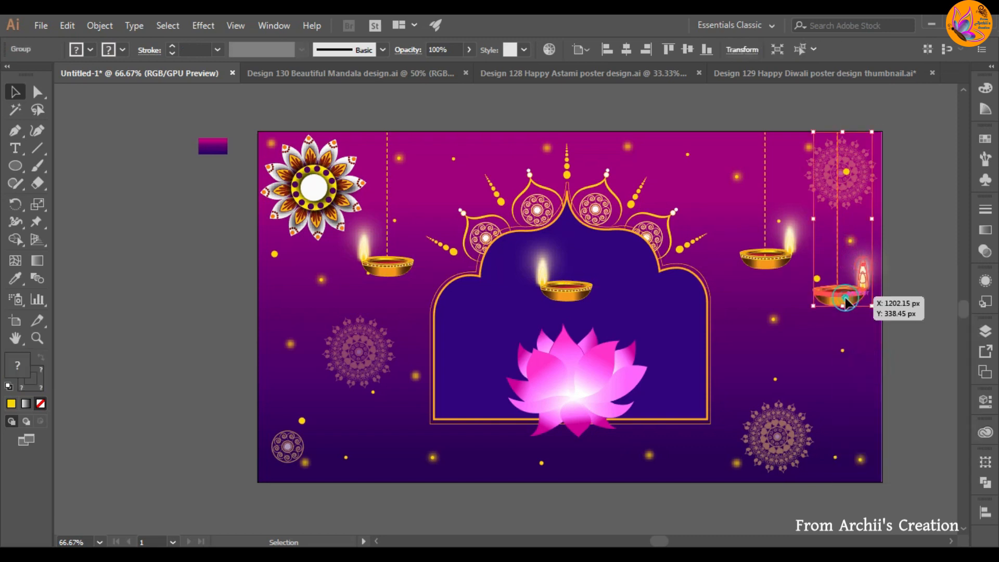
- Copy the right-edge hanging lamp with its dashed line to the poster's left side and reflect the copy so its flame faces outward
{"action": "left_click_drag", "start_coordinate": [845, 303], "coordinate": [313, 297]}
{"action": "right_click", "coordinate": [312, 296]}
{"action": "mouse_move", "coordinate": [354, 442]}
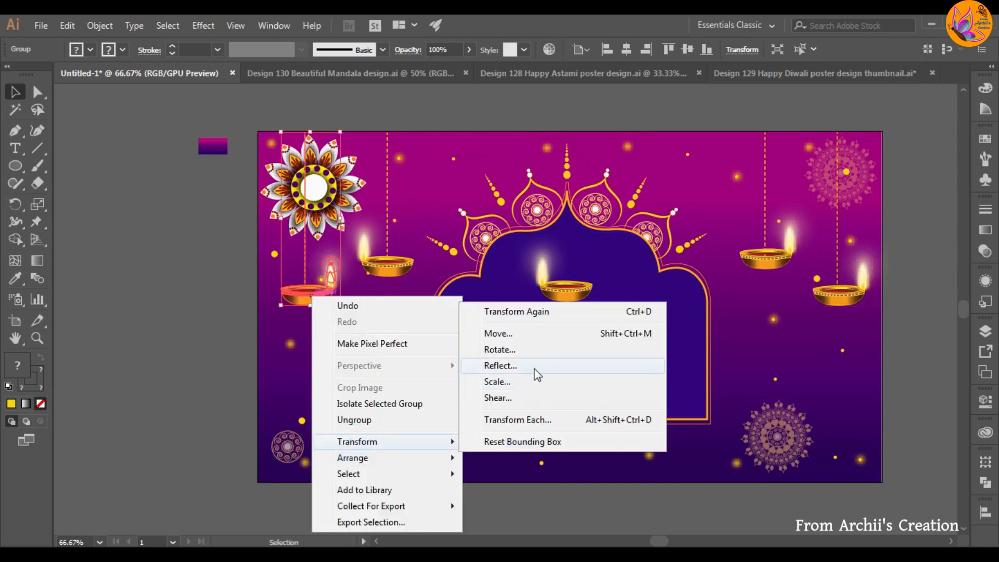
{"action": "left_click", "coordinate": [499, 363]}
{"action": "left_click", "coordinate": [500, 379]}
{"action": "left_click", "coordinate": [176, 375]}
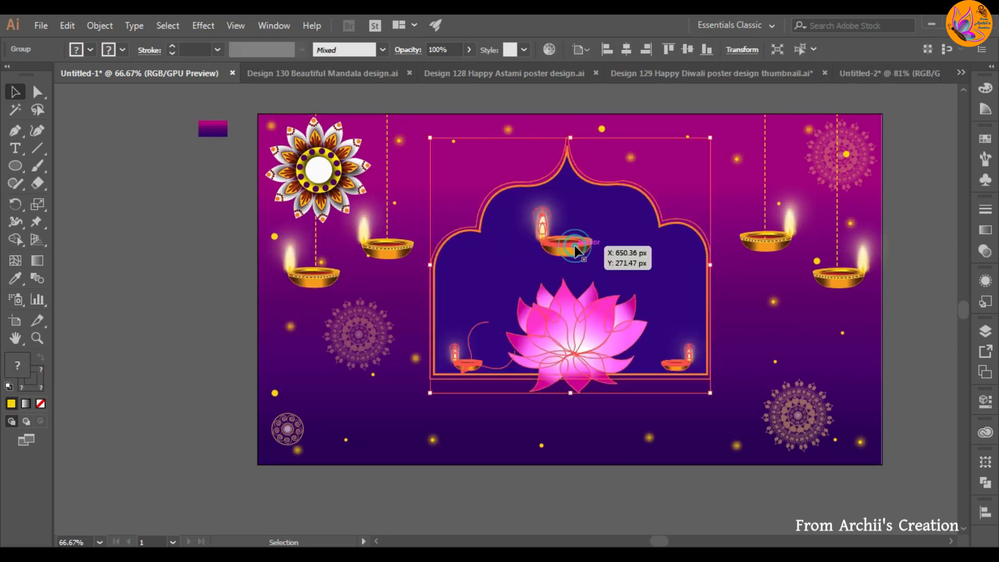
- Add two separate text objects reading "Happy" and "Diwali" on the empty canvas beside the poster
{"action": "left_click_drag", "start_coordinate": [576, 250], "coordinate": [575, 248]}
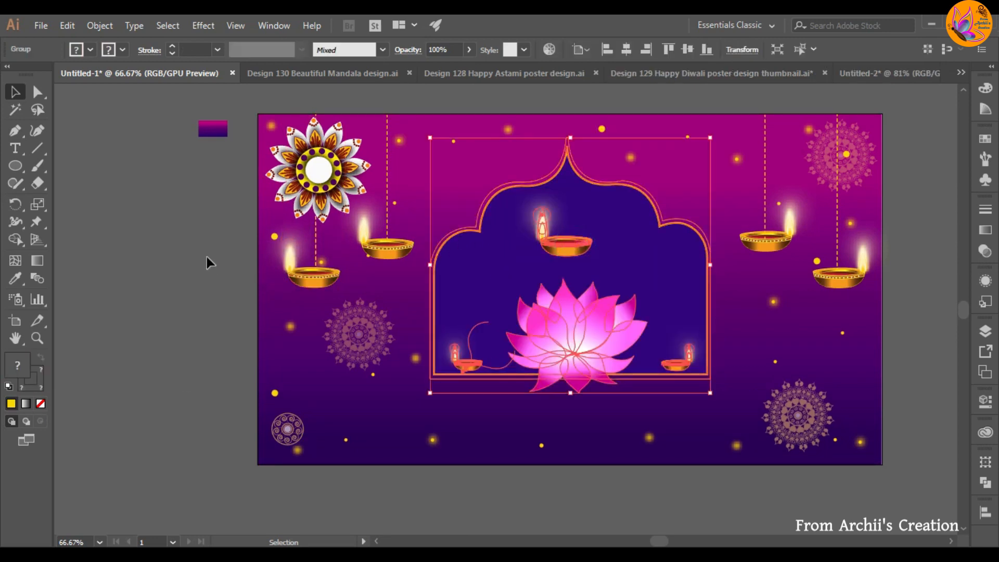
{"action": "left_click", "coordinate": [208, 254]}
{"action": "key", "text": "t"}
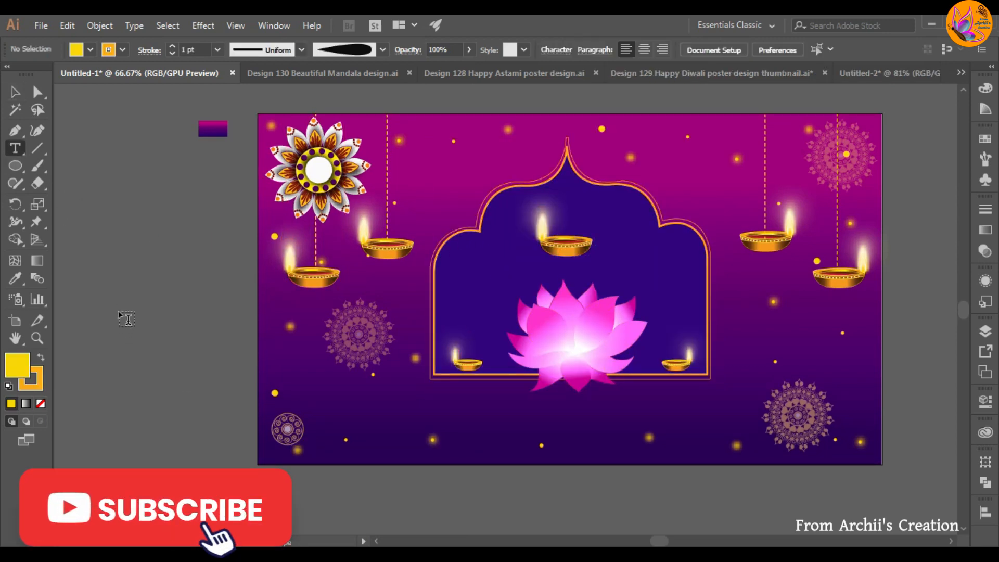
{"action": "left_click", "coordinate": [121, 310]}
{"action": "type", "text": "Happy"}
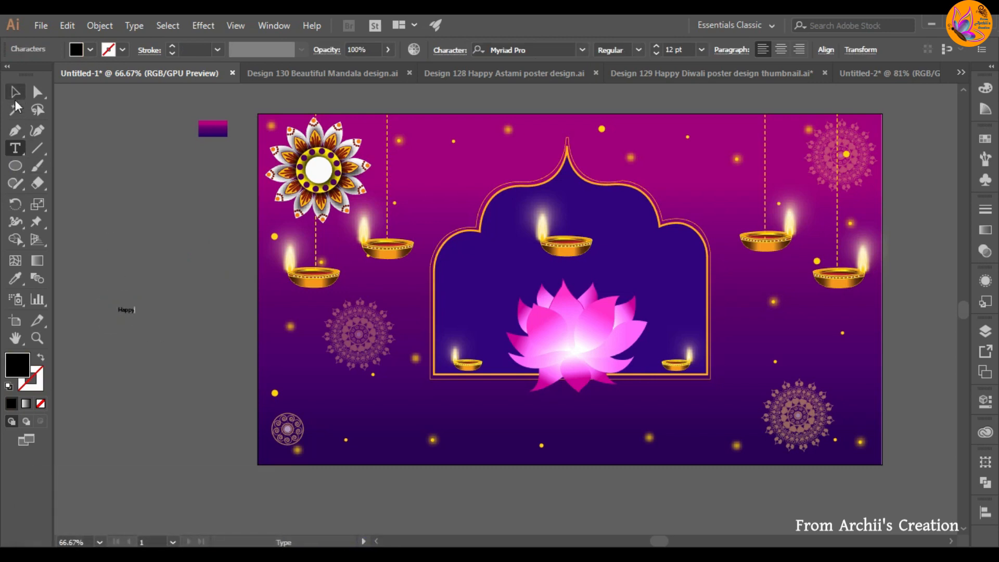
{"action": "left_click", "coordinate": [16, 155]}
{"action": "left_click", "coordinate": [122, 336]}
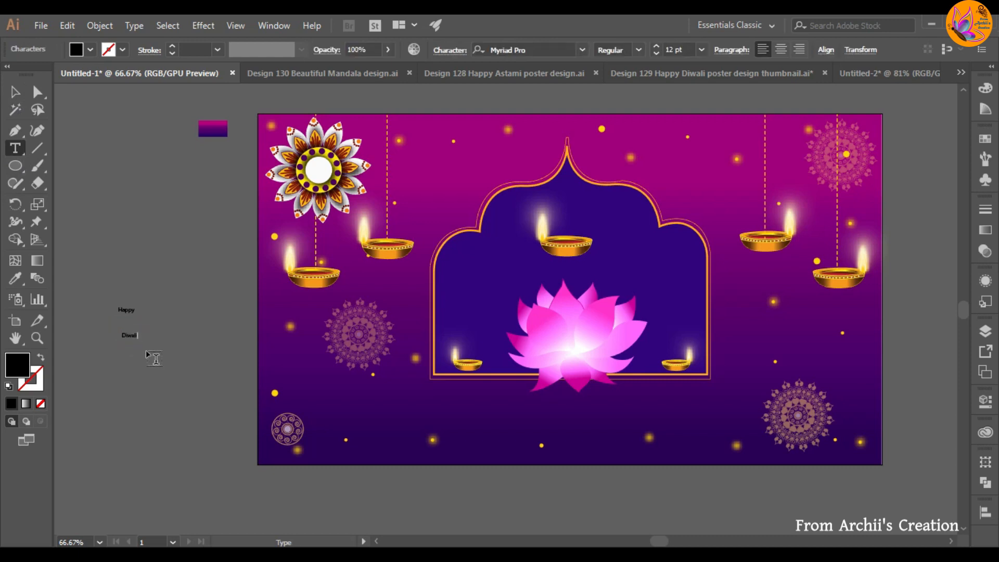
{"action": "key", "text": "Escape"}
- Set the "Diwali" text in Edwardian Script ITC and enlarge it to about 124 pt
{"action": "left_click_drag", "start_coordinate": [135, 338], "coordinate": [223, 419]}
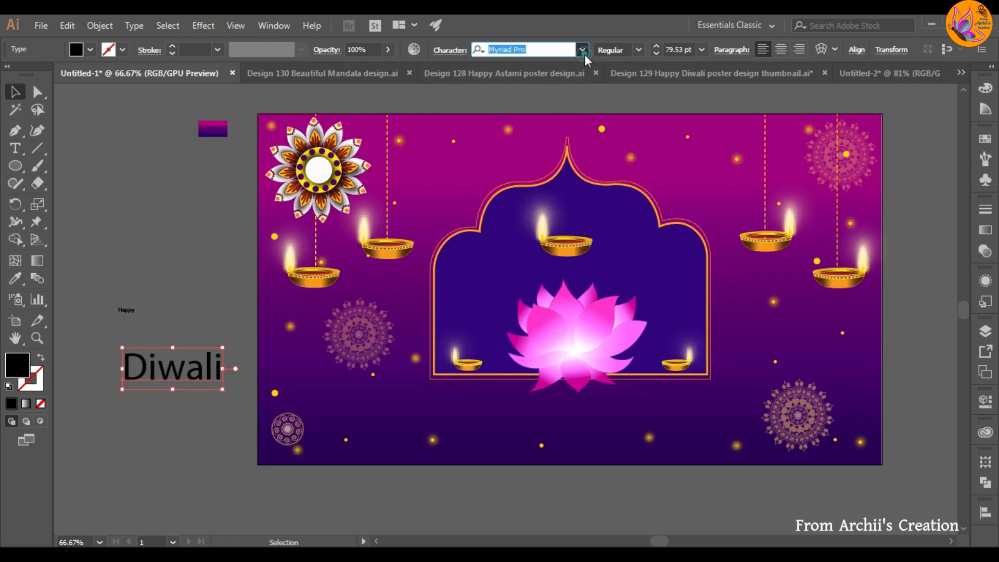
{"action": "left_click", "coordinate": [583, 52]}
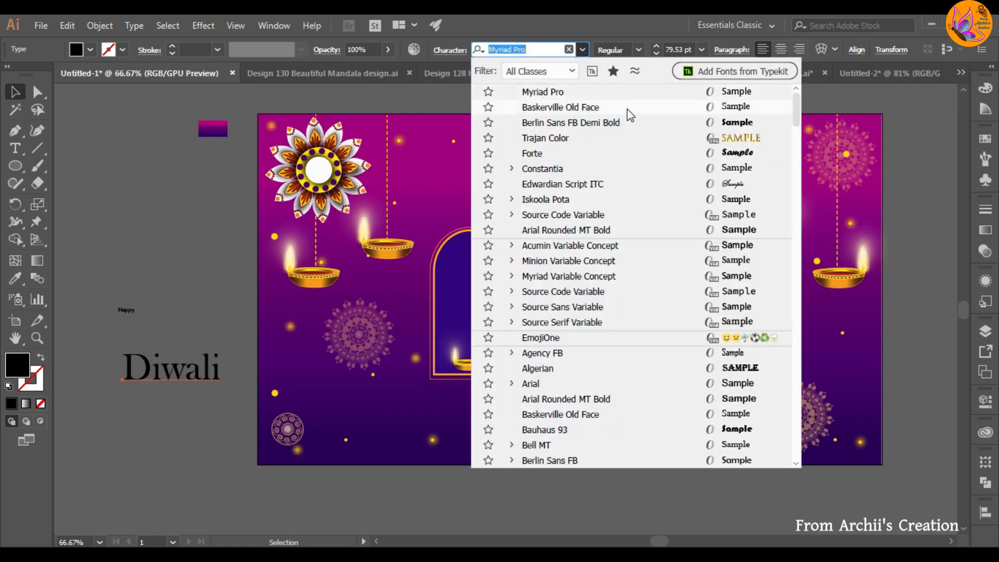
{"action": "left_click", "coordinate": [632, 185]}
{"action": "left_click_drag", "start_coordinate": [208, 393], "coordinate": [235, 438]}
{"action": "left_click_drag", "start_coordinate": [119, 346], "coordinate": [106, 336]}
- Fill the "Diwali" text with golden yellow and place it on the poster centred below the lotus
{"action": "double_click", "coordinate": [16, 372]}
{"action": "left_click_drag", "start_coordinate": [521, 343], "coordinate": [519, 356]}
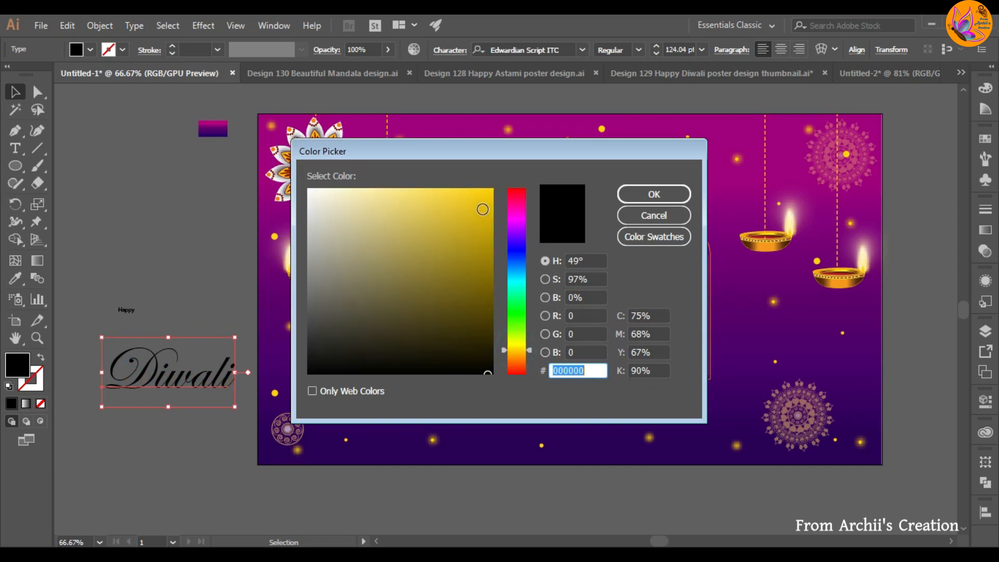
{"action": "left_click", "coordinate": [455, 201]}
{"action": "left_click", "coordinate": [655, 193]}
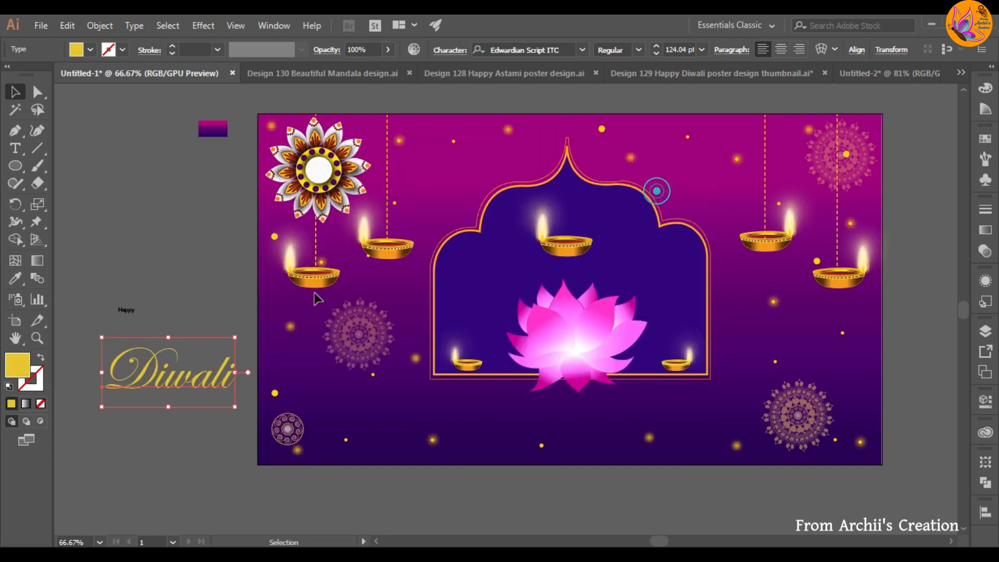
{"action": "left_click", "coordinate": [215, 285]}
{"action": "left_click_drag", "start_coordinate": [187, 391], "coordinate": [572, 439]}
{"action": "left_click", "coordinate": [194, 347]}
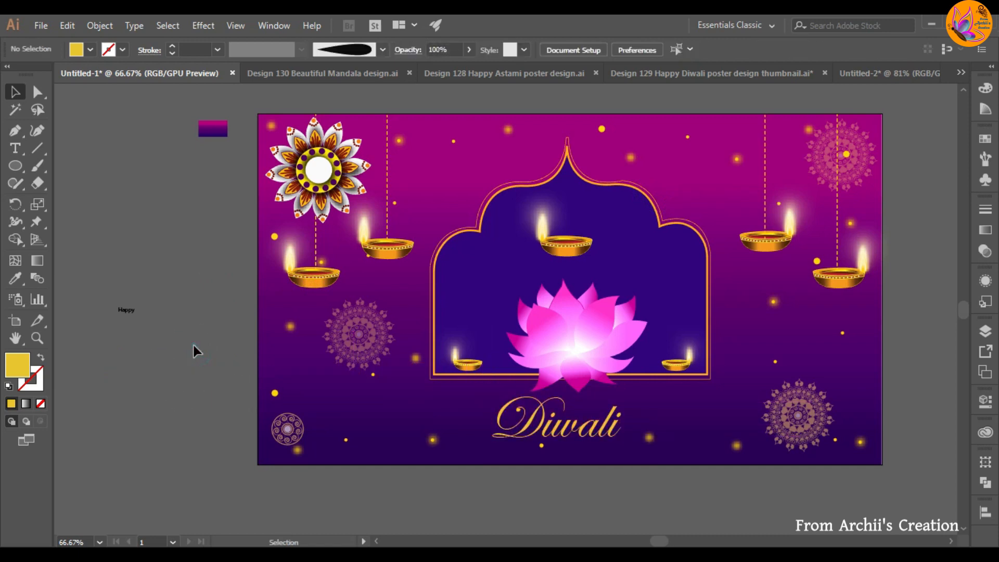
- Enlarge the "Happy" text to about 66 pt and set it in Baskerville Old Face
{"action": "left_click", "coordinate": [126, 310]}
{"action": "left_click_drag", "start_coordinate": [135, 314], "coordinate": [207, 354]}
{"action": "left_click", "coordinate": [582, 50]}
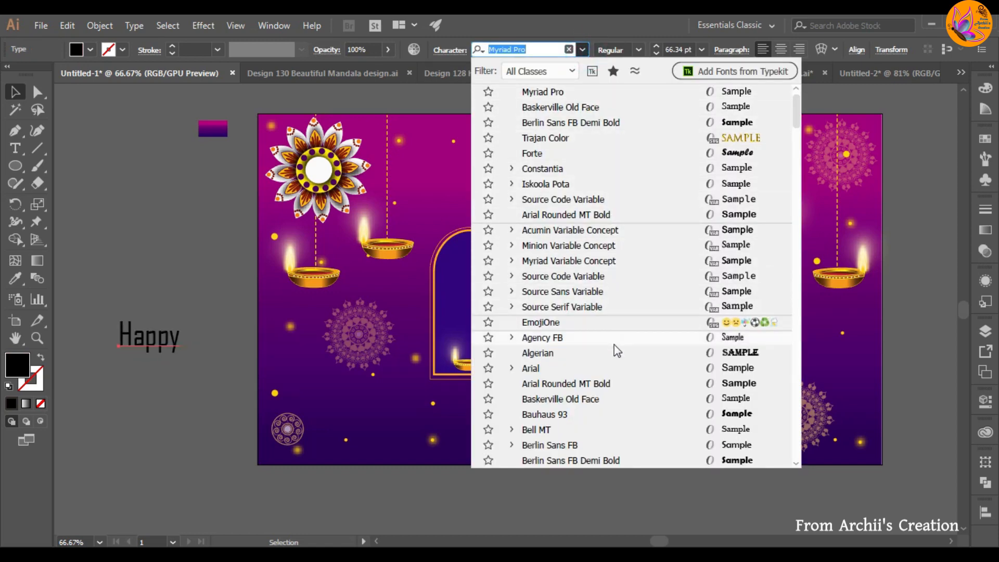
{"action": "scroll", "coordinate": [621, 364], "scroll_direction": "down", "scroll_amount": 2}
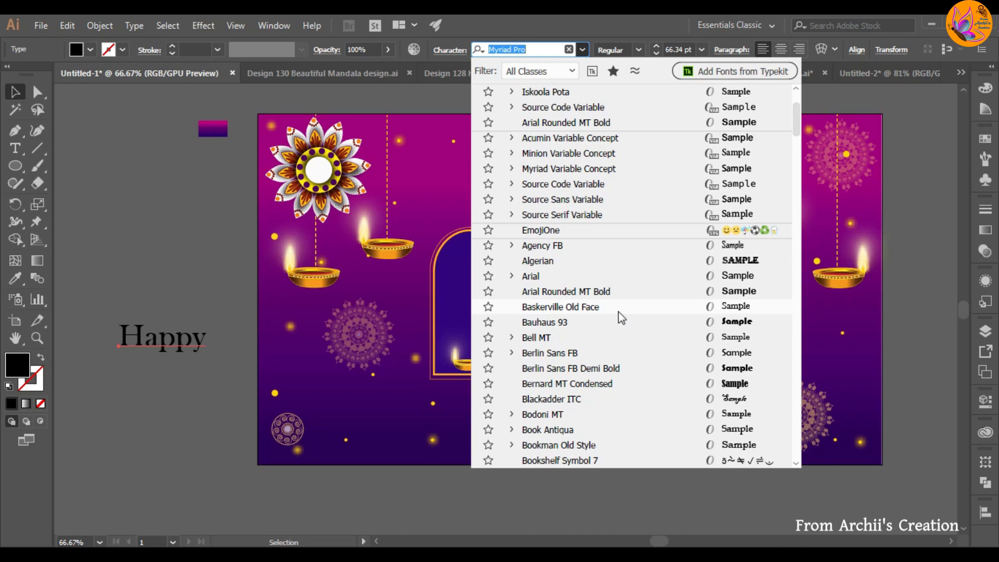
{"action": "left_click", "coordinate": [620, 307]}
- Fill the "Happy" text with white and place it below the arch, to the upper left of "Diwali"
{"action": "double_click", "coordinate": [22, 367]}
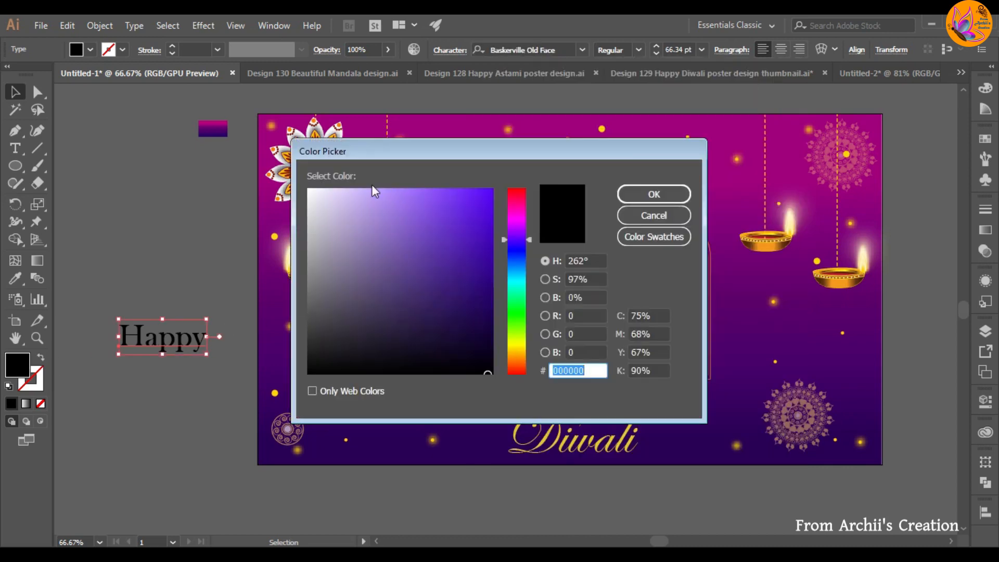
{"action": "left_click", "coordinate": [308, 192]}
{"action": "left_click", "coordinate": [647, 194]}
{"action": "left_click", "coordinate": [214, 225]}
{"action": "left_click_drag", "start_coordinate": [169, 347], "coordinate": [489, 409]}
{"action": "left_click", "coordinate": [194, 413]}
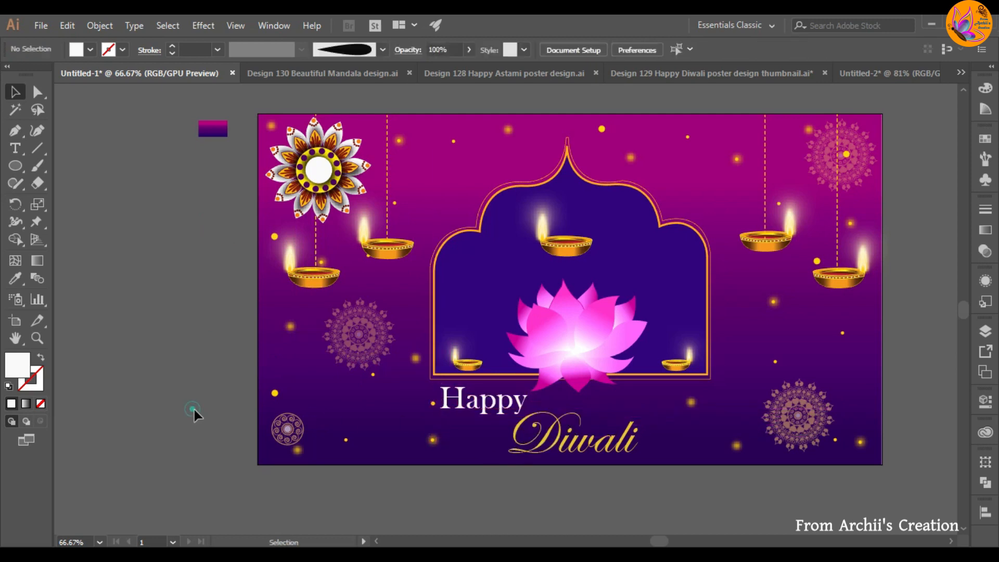